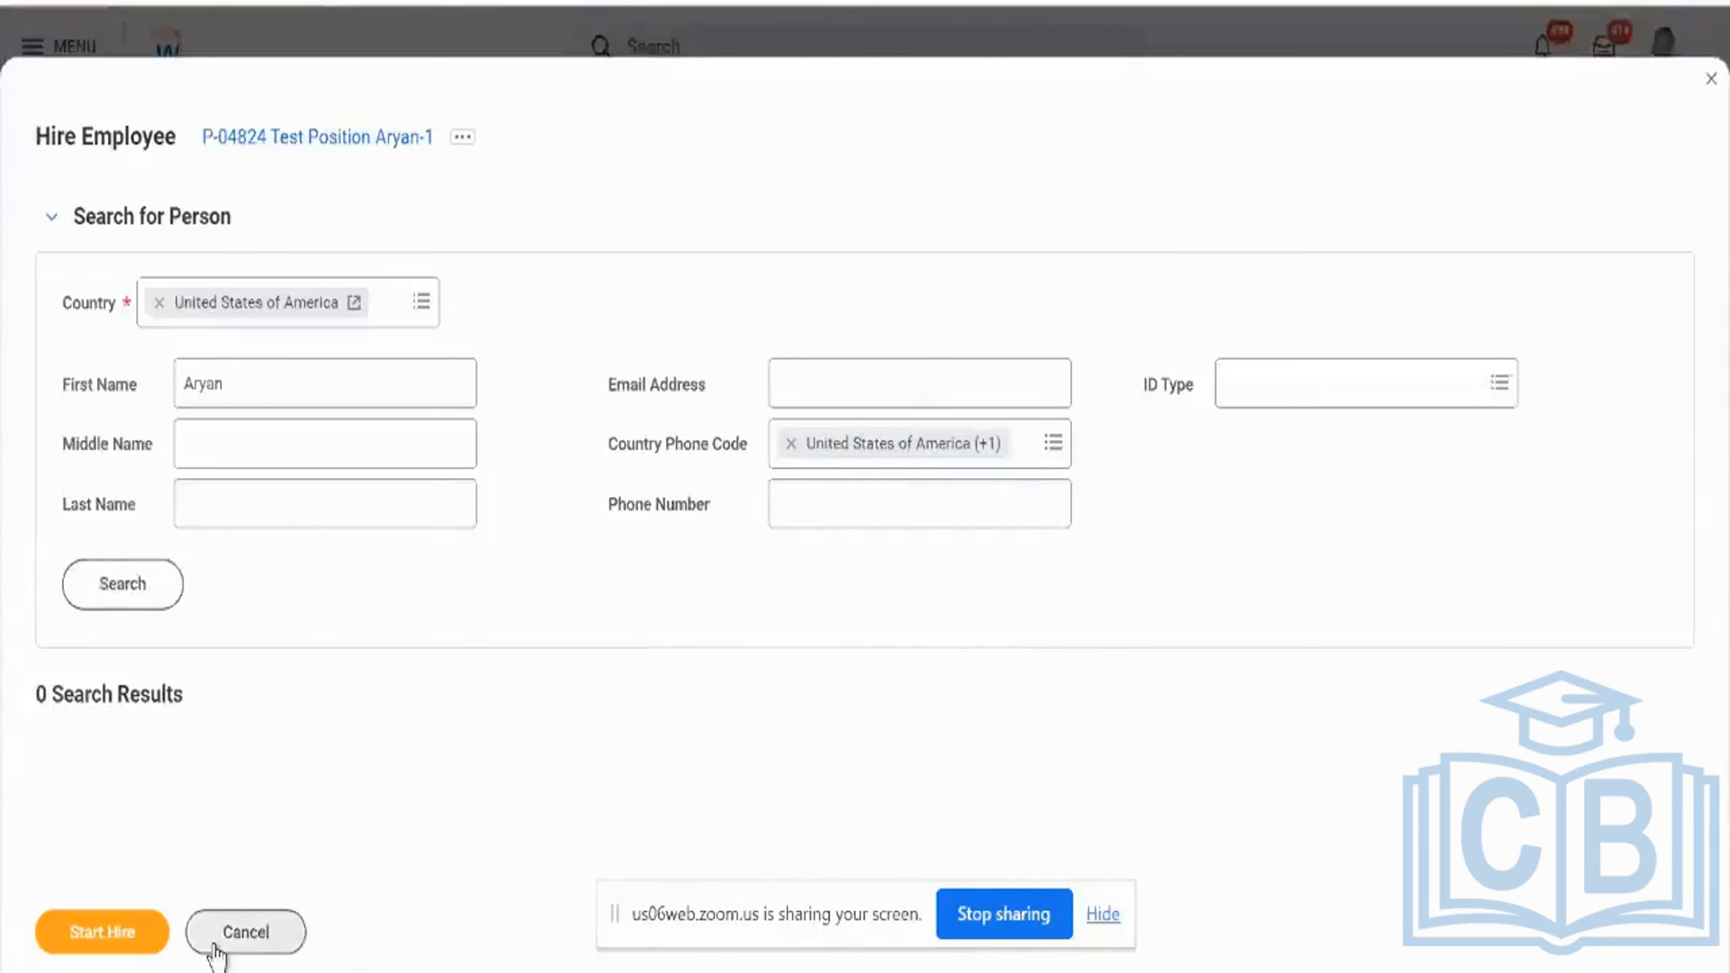
Step: Discard the started Hire Employee form and review the positions without job requisition on the Technology Consulting - NA staffing list
{"action": "left_click", "coordinate": [215, 949]}
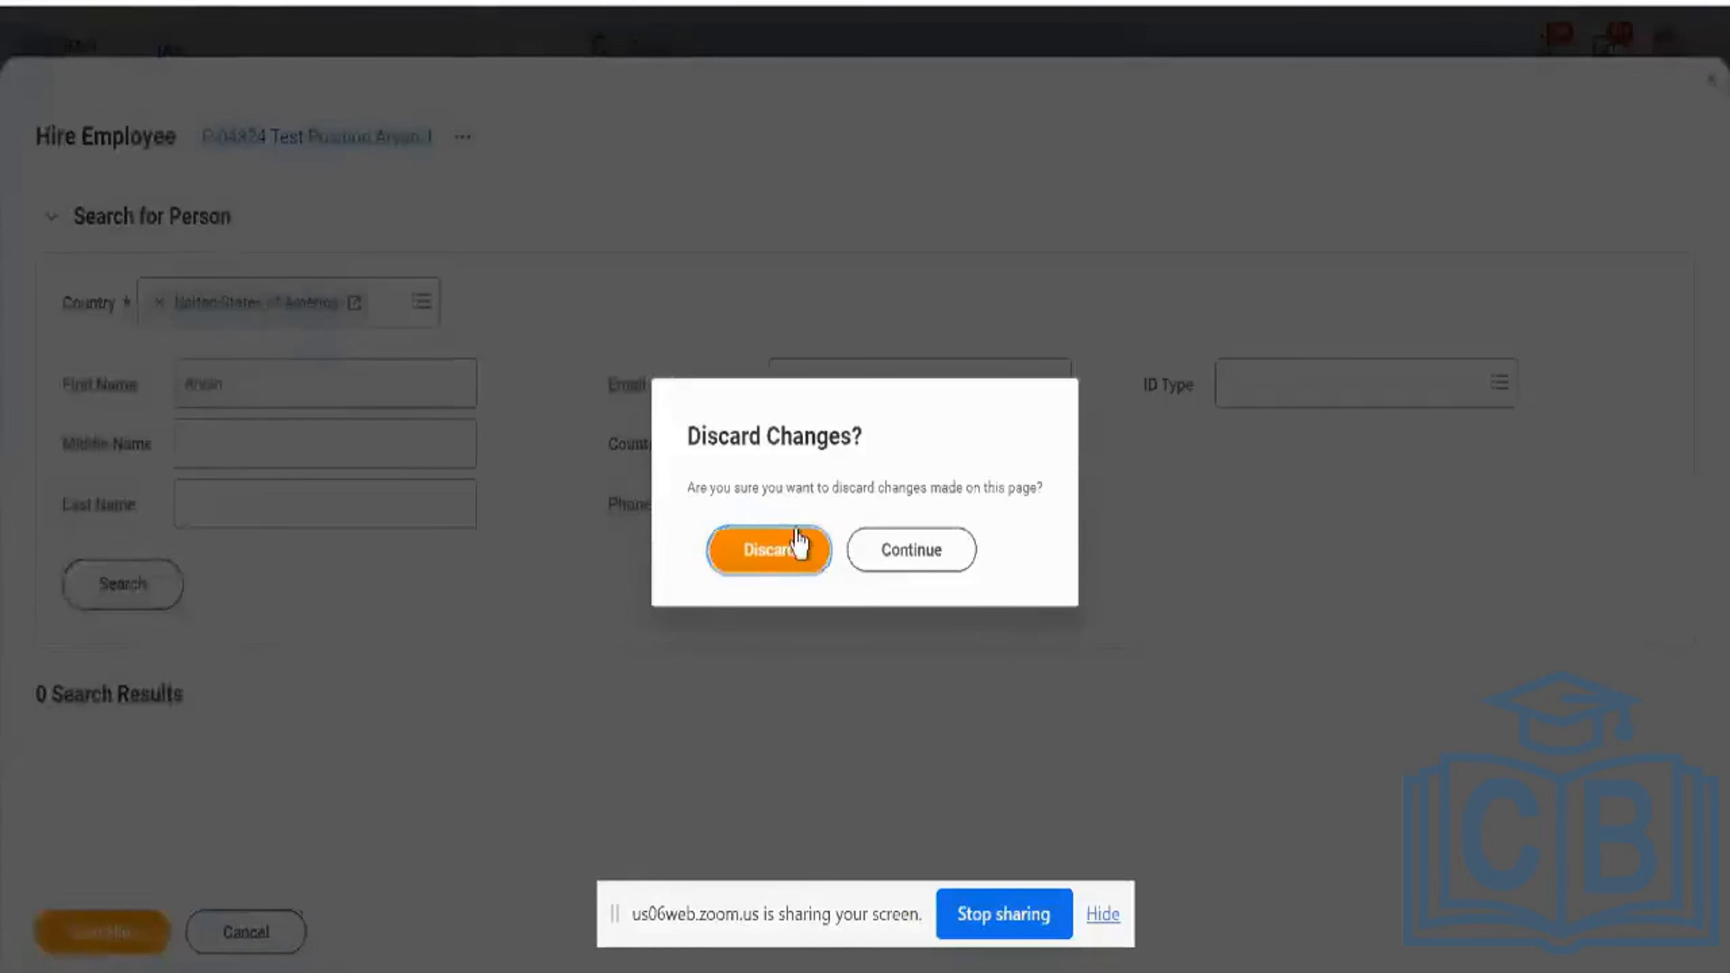
{"action": "left_click", "coordinate": [798, 544]}
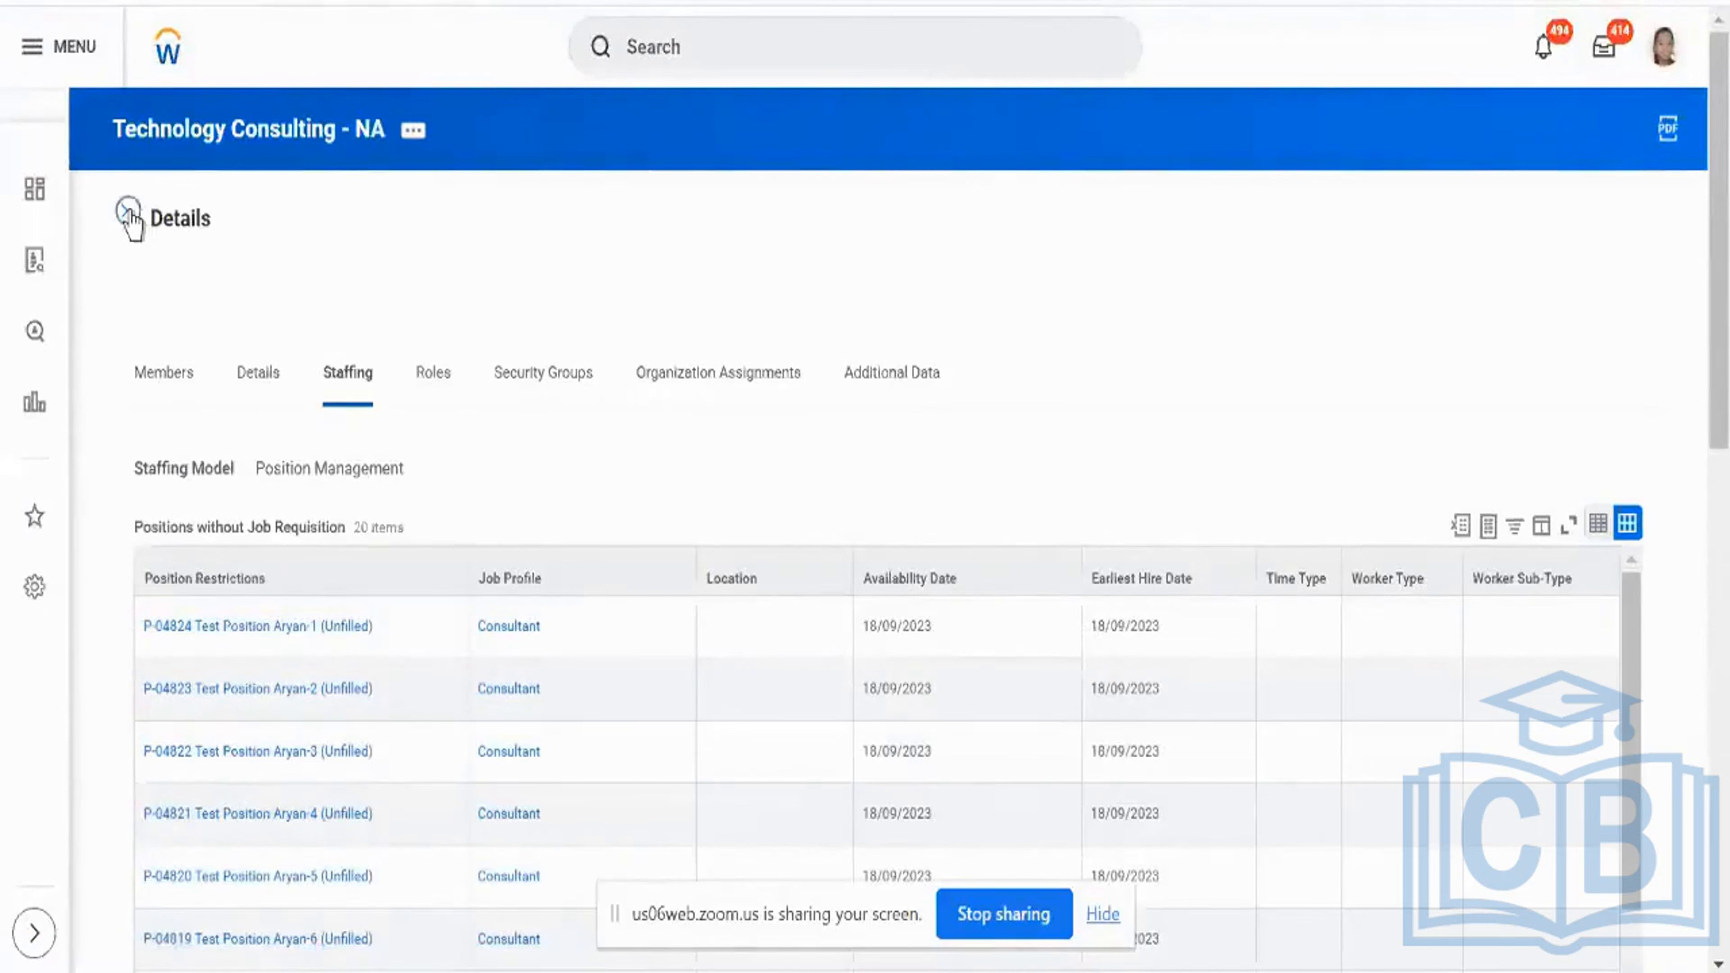
{"action": "scroll", "coordinate": [579, 443], "scroll_direction": "down", "scroll_amount": 15}
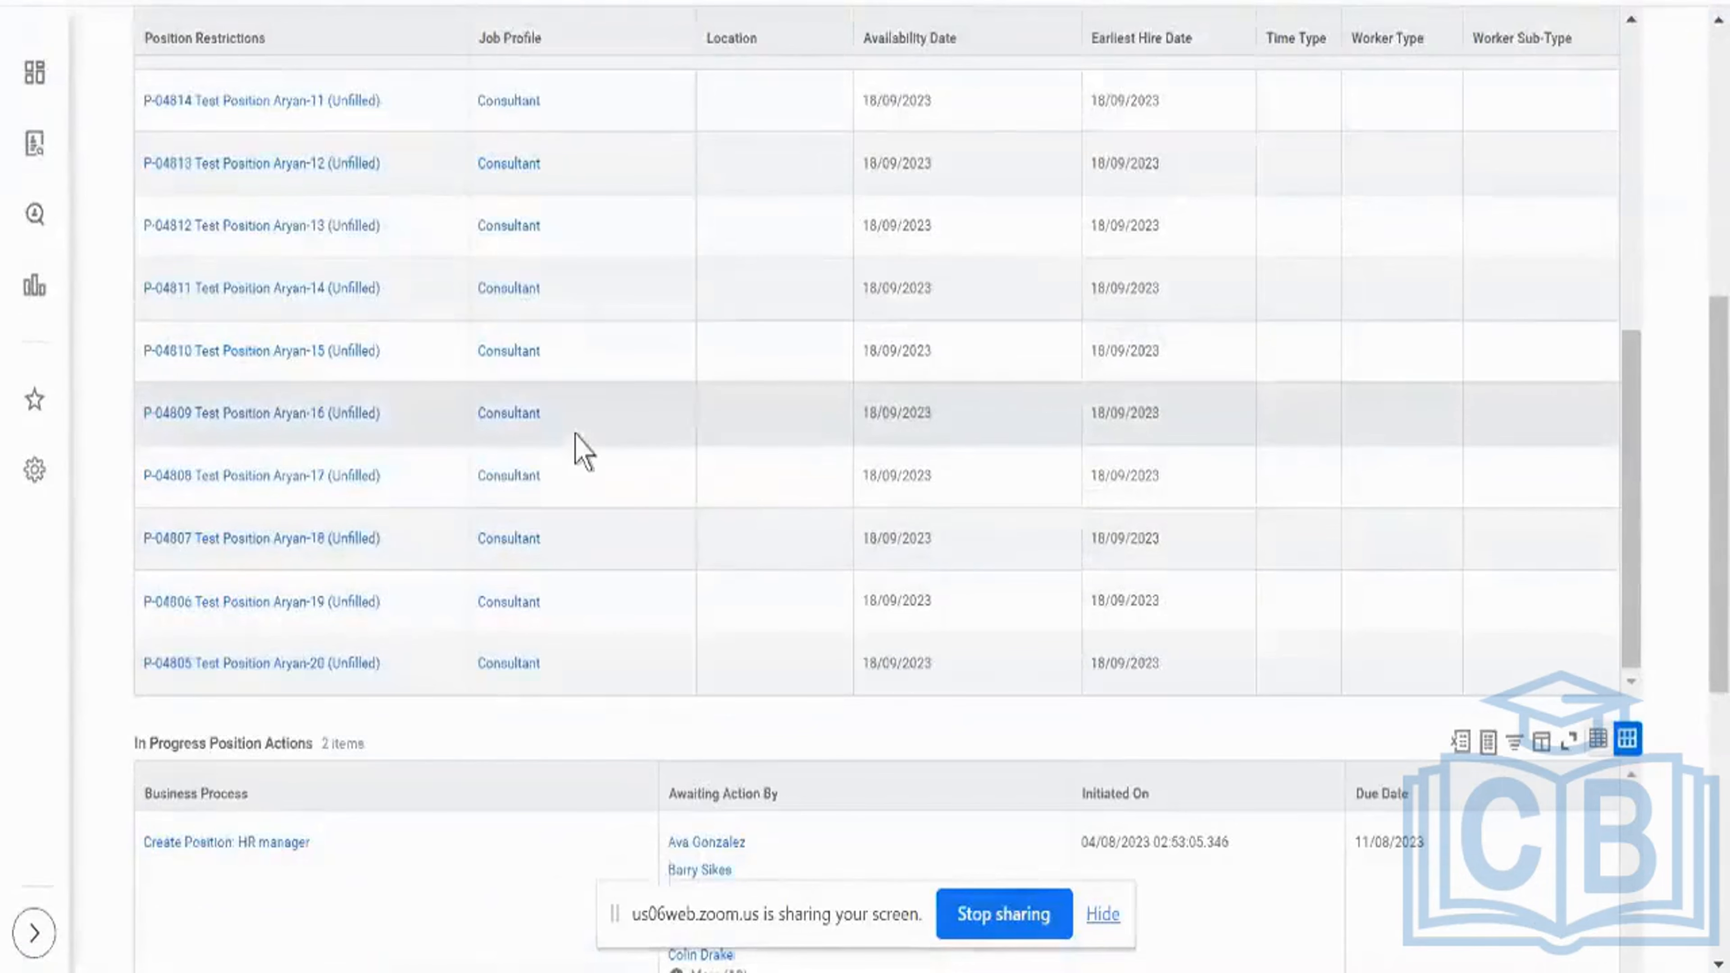
{"action": "scroll", "coordinate": [580, 451], "scroll_direction": "up", "scroll_amount": 9}
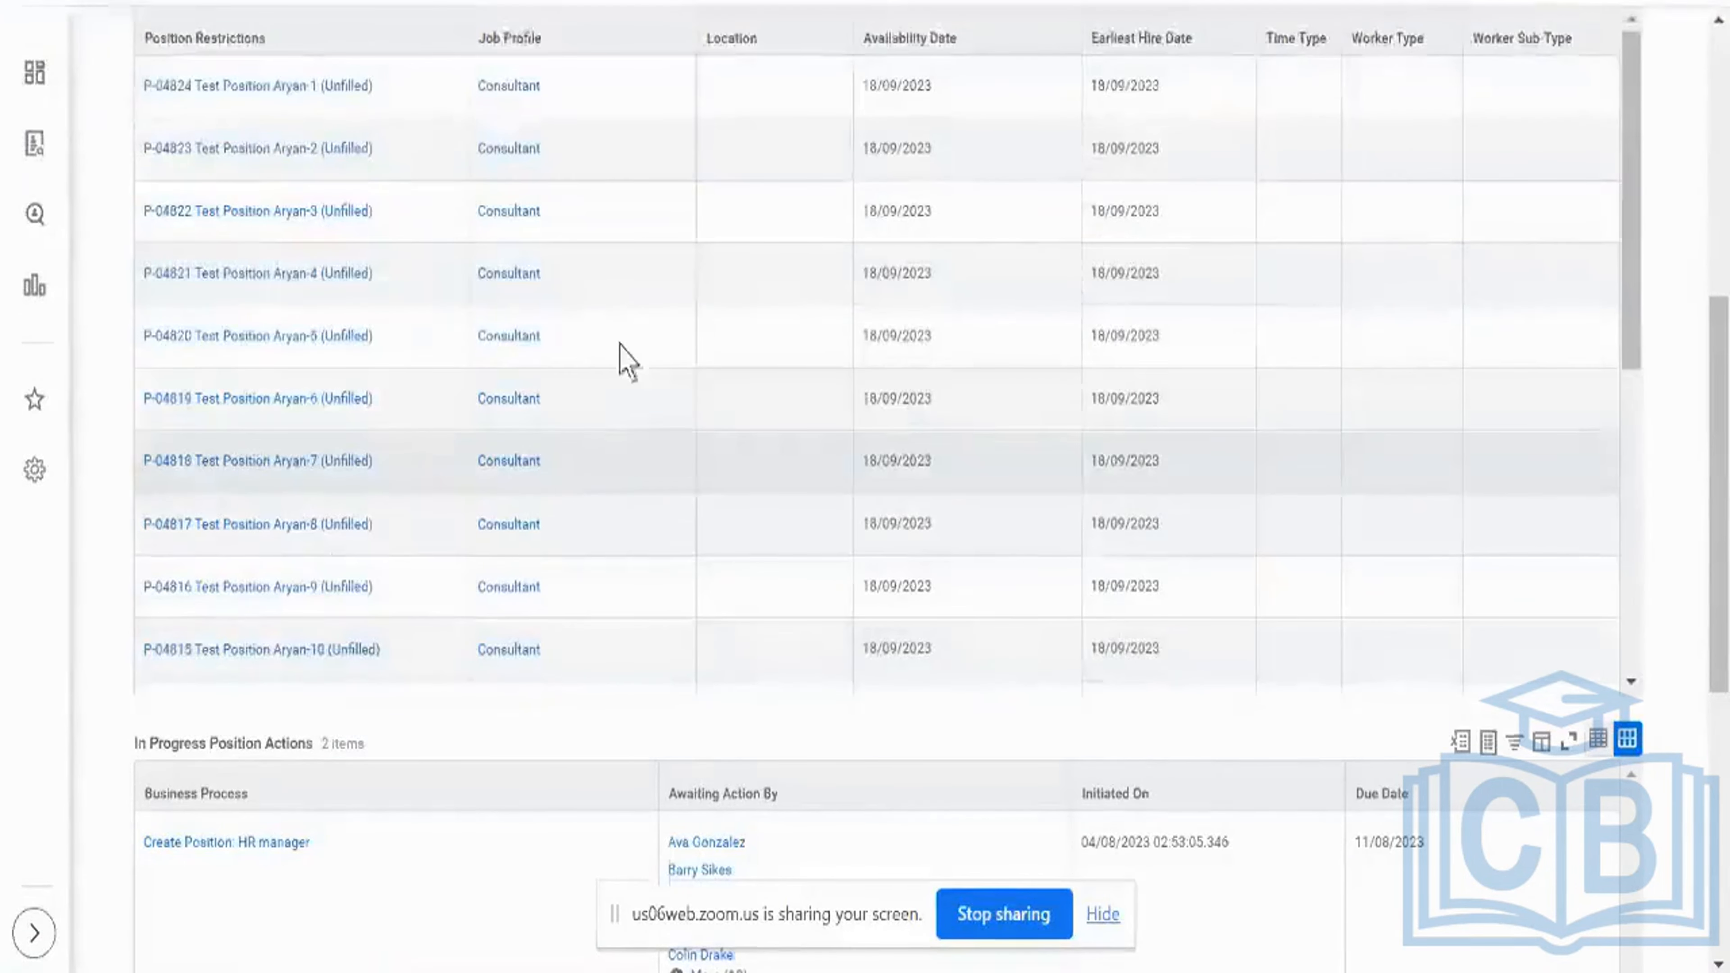
{"action": "scroll", "coordinate": [855, 116], "scroll_direction": "up", "scroll_amount": 6}
{"action": "double_click", "coordinate": [1128, 482]}
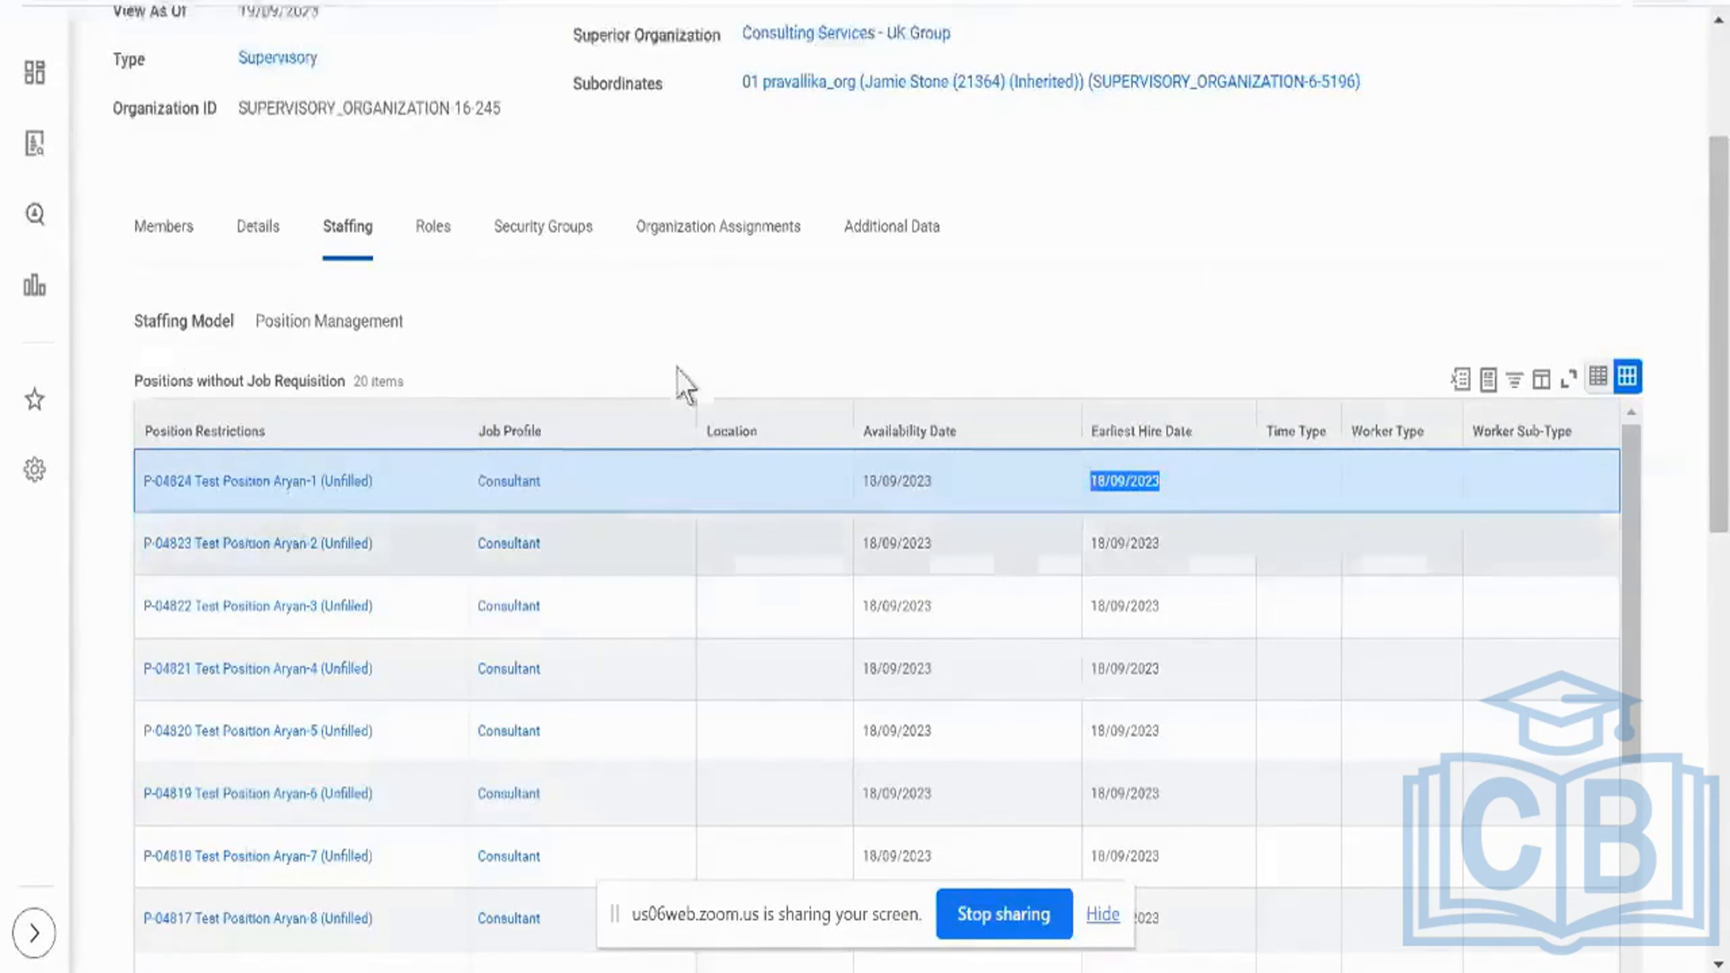
{"action": "scroll", "coordinate": [683, 377], "scroll_direction": "down", "scroll_amount": 5}
{"action": "scroll", "coordinate": [640, 556], "scroll_direction": "up", "scroll_amount": 5}
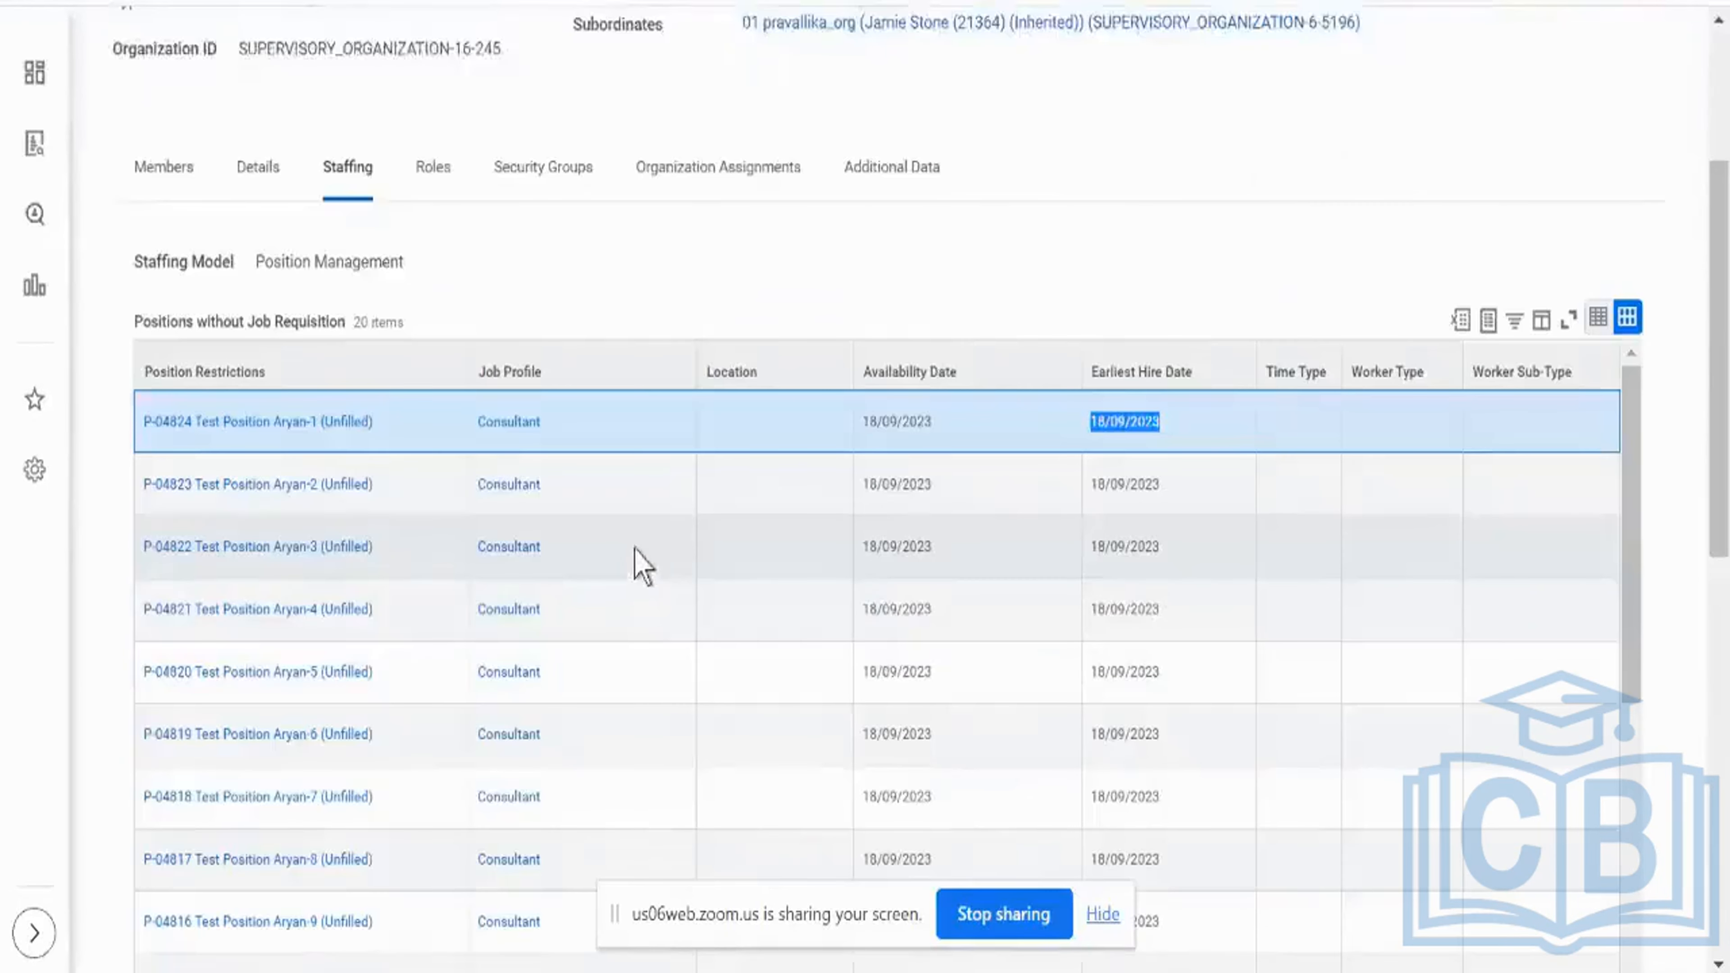
Step: Search for "bp: hire" and look through the listed Hire business process definitions
{"action": "key", "text": "F5"}
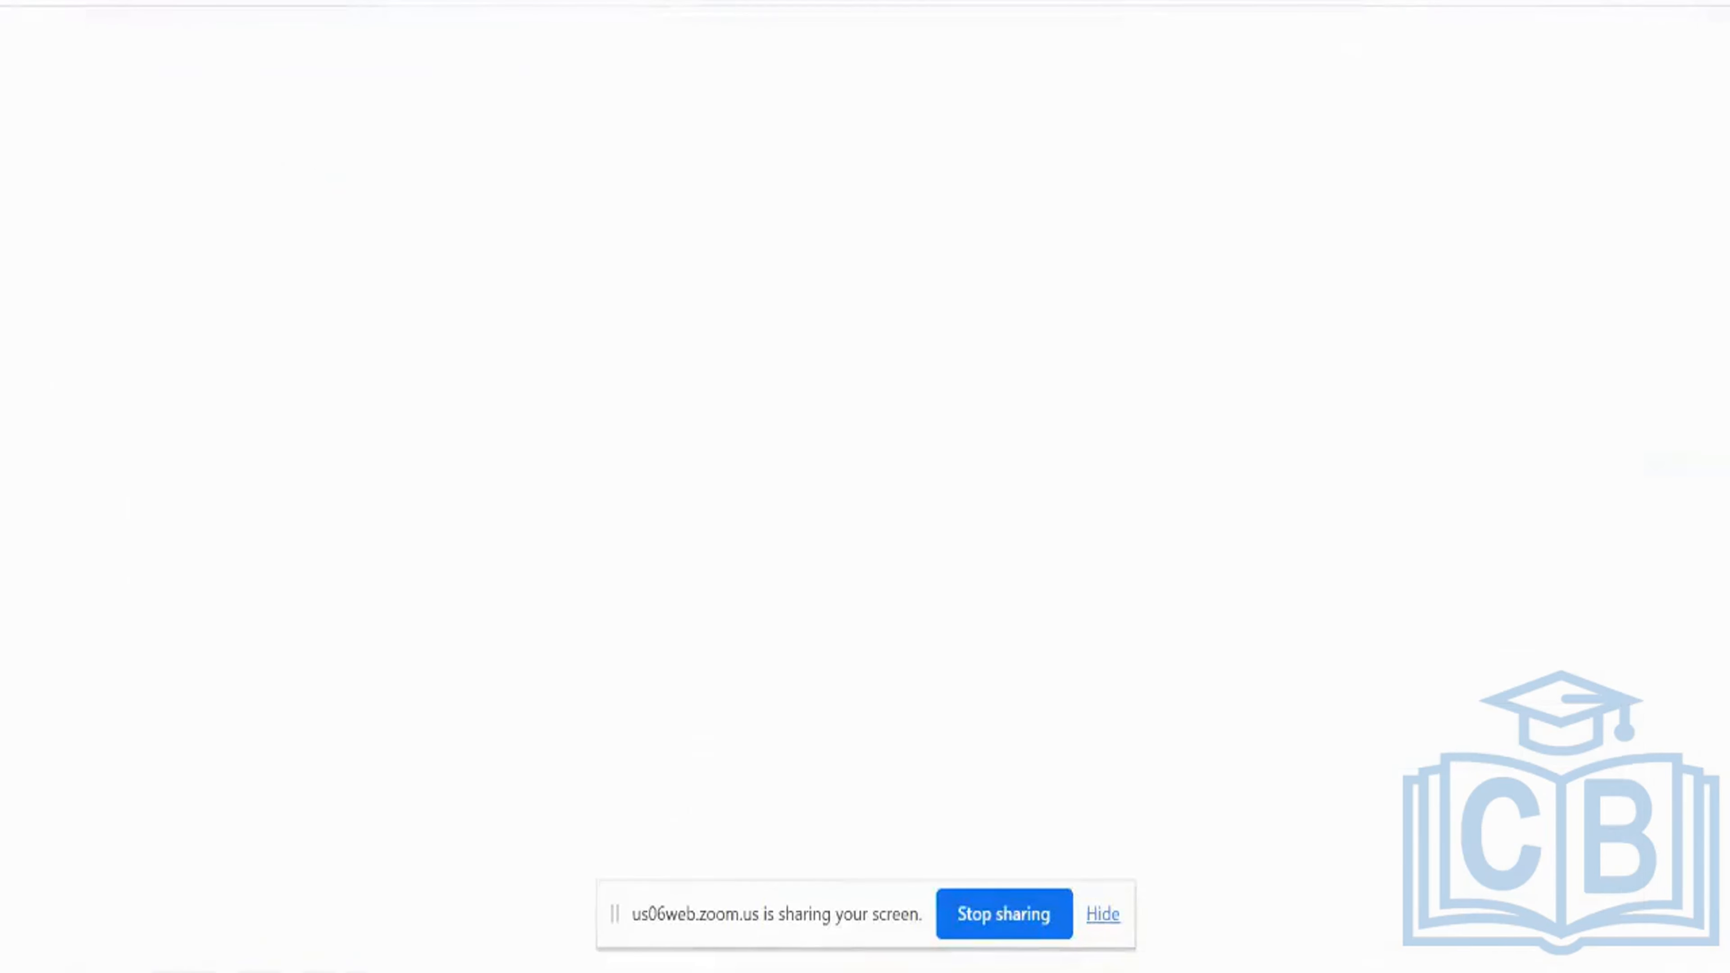
{"action": "left_click", "coordinate": [730, 68]}
{"action": "type", "text": "bp: hire"}
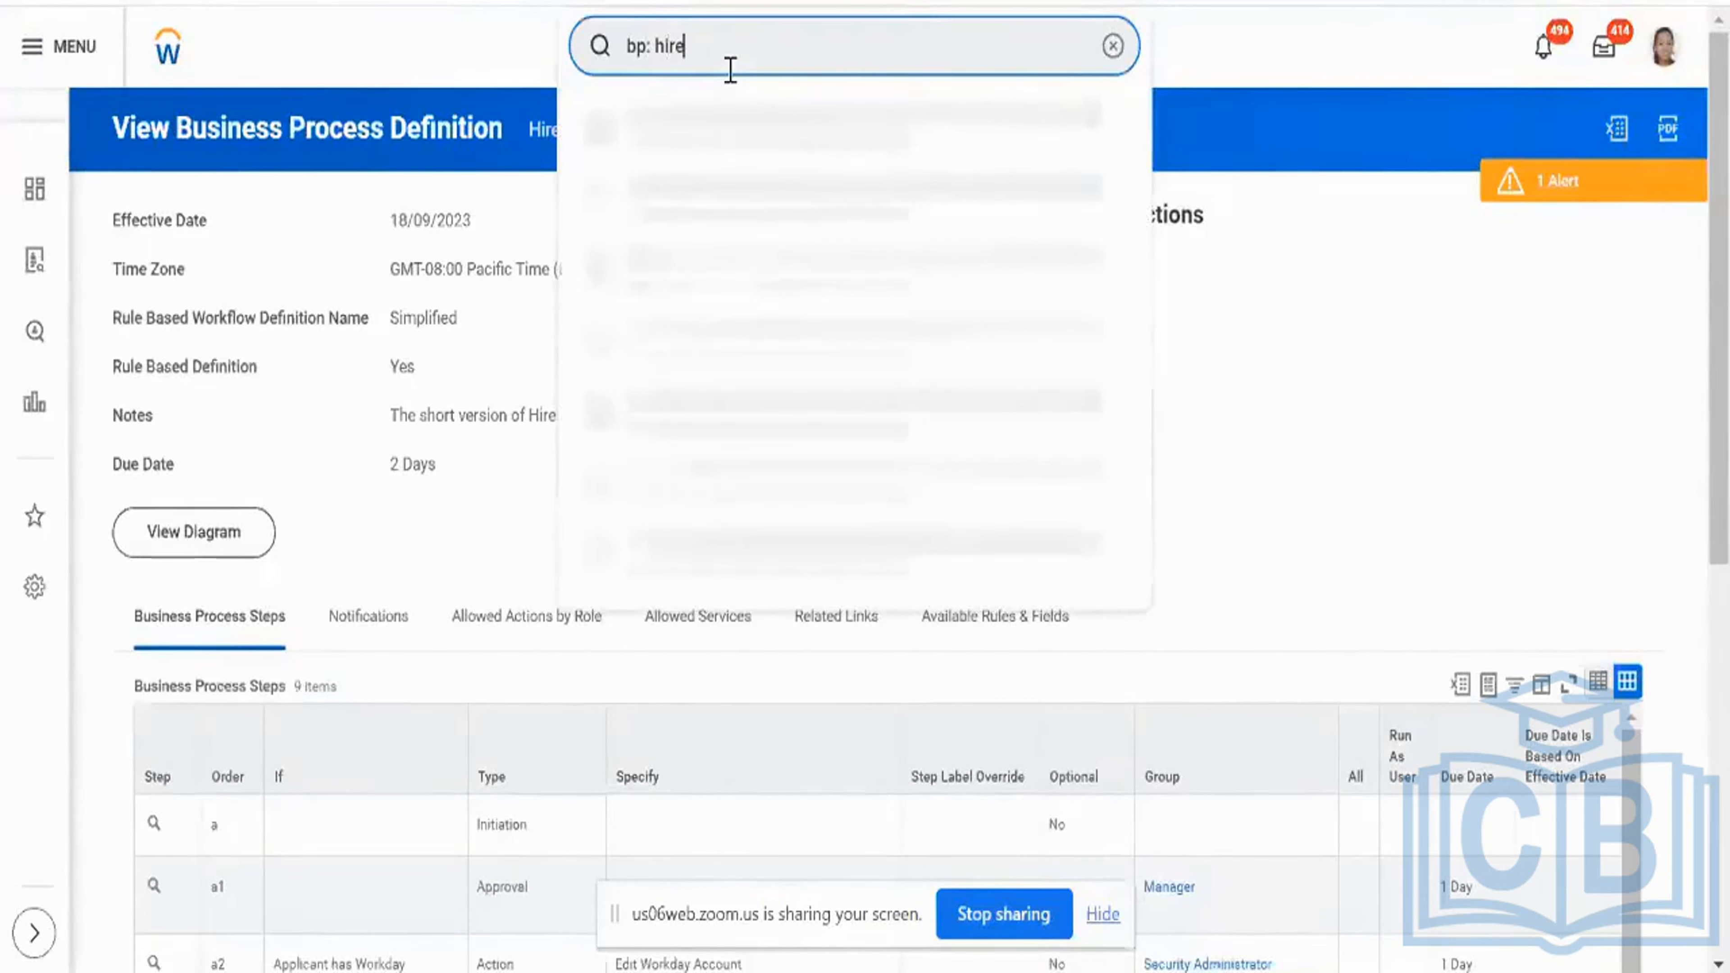
{"action": "key", "text": "Return"}
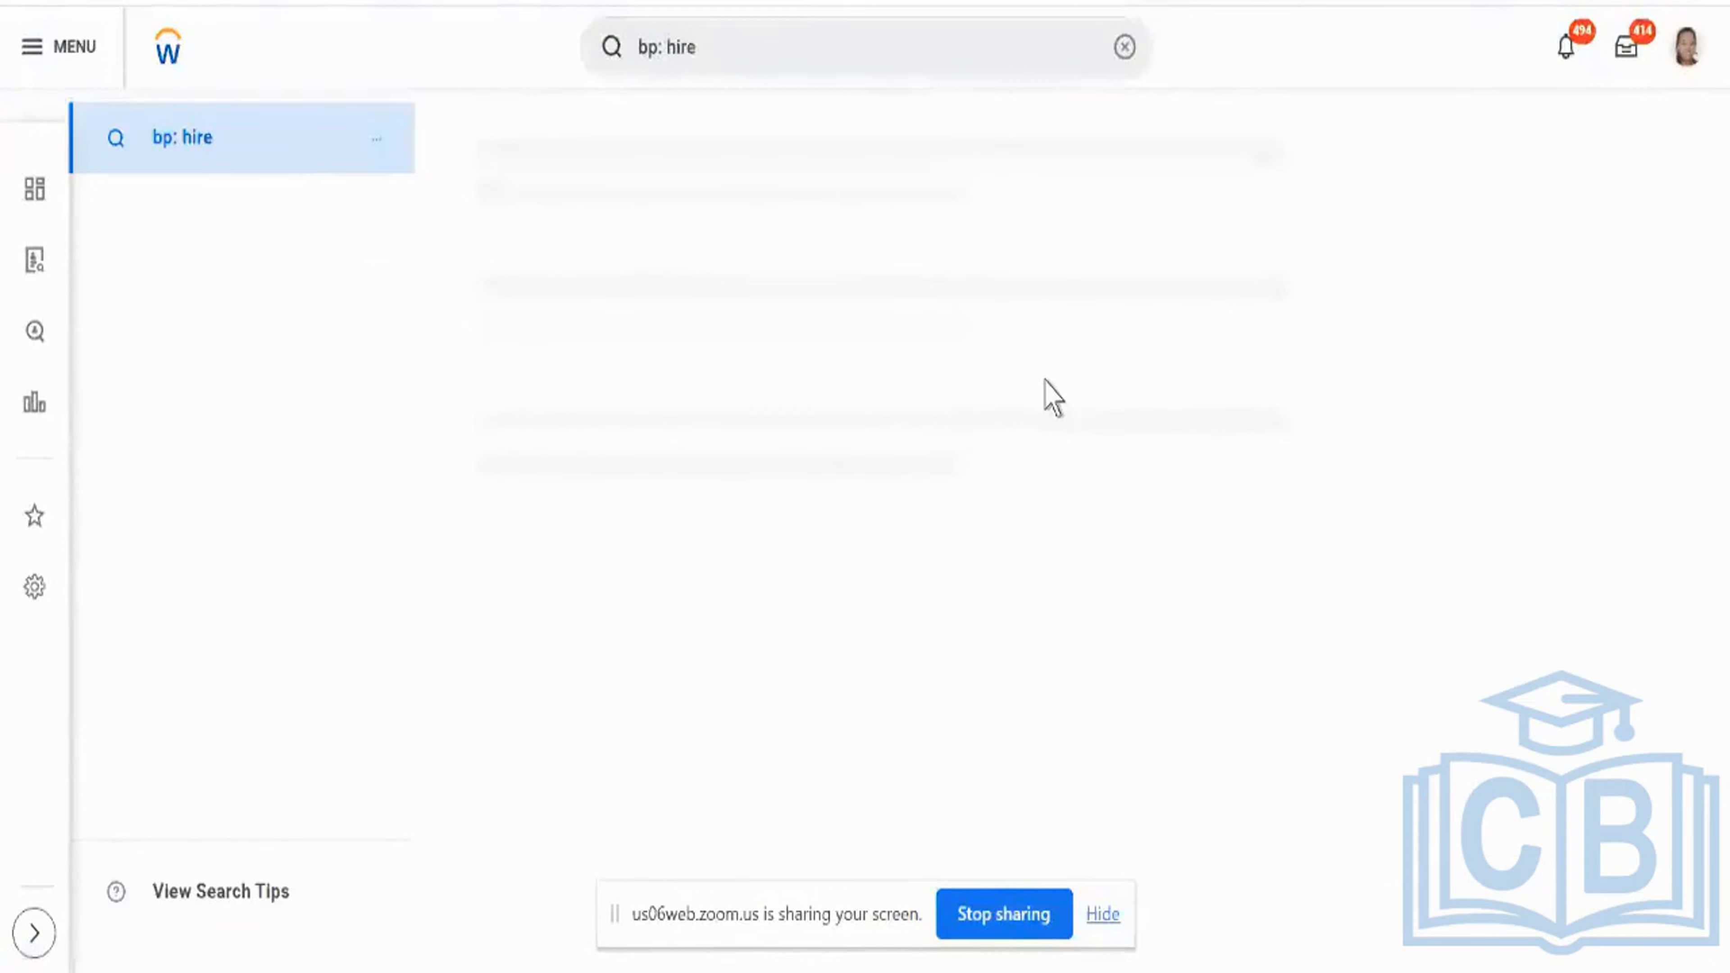
{"action": "scroll", "coordinate": [1049, 402], "scroll_direction": "down", "scroll_amount": 3}
{"action": "scroll", "coordinate": [1049, 402], "scroll_direction": "down", "scroll_amount": 12}
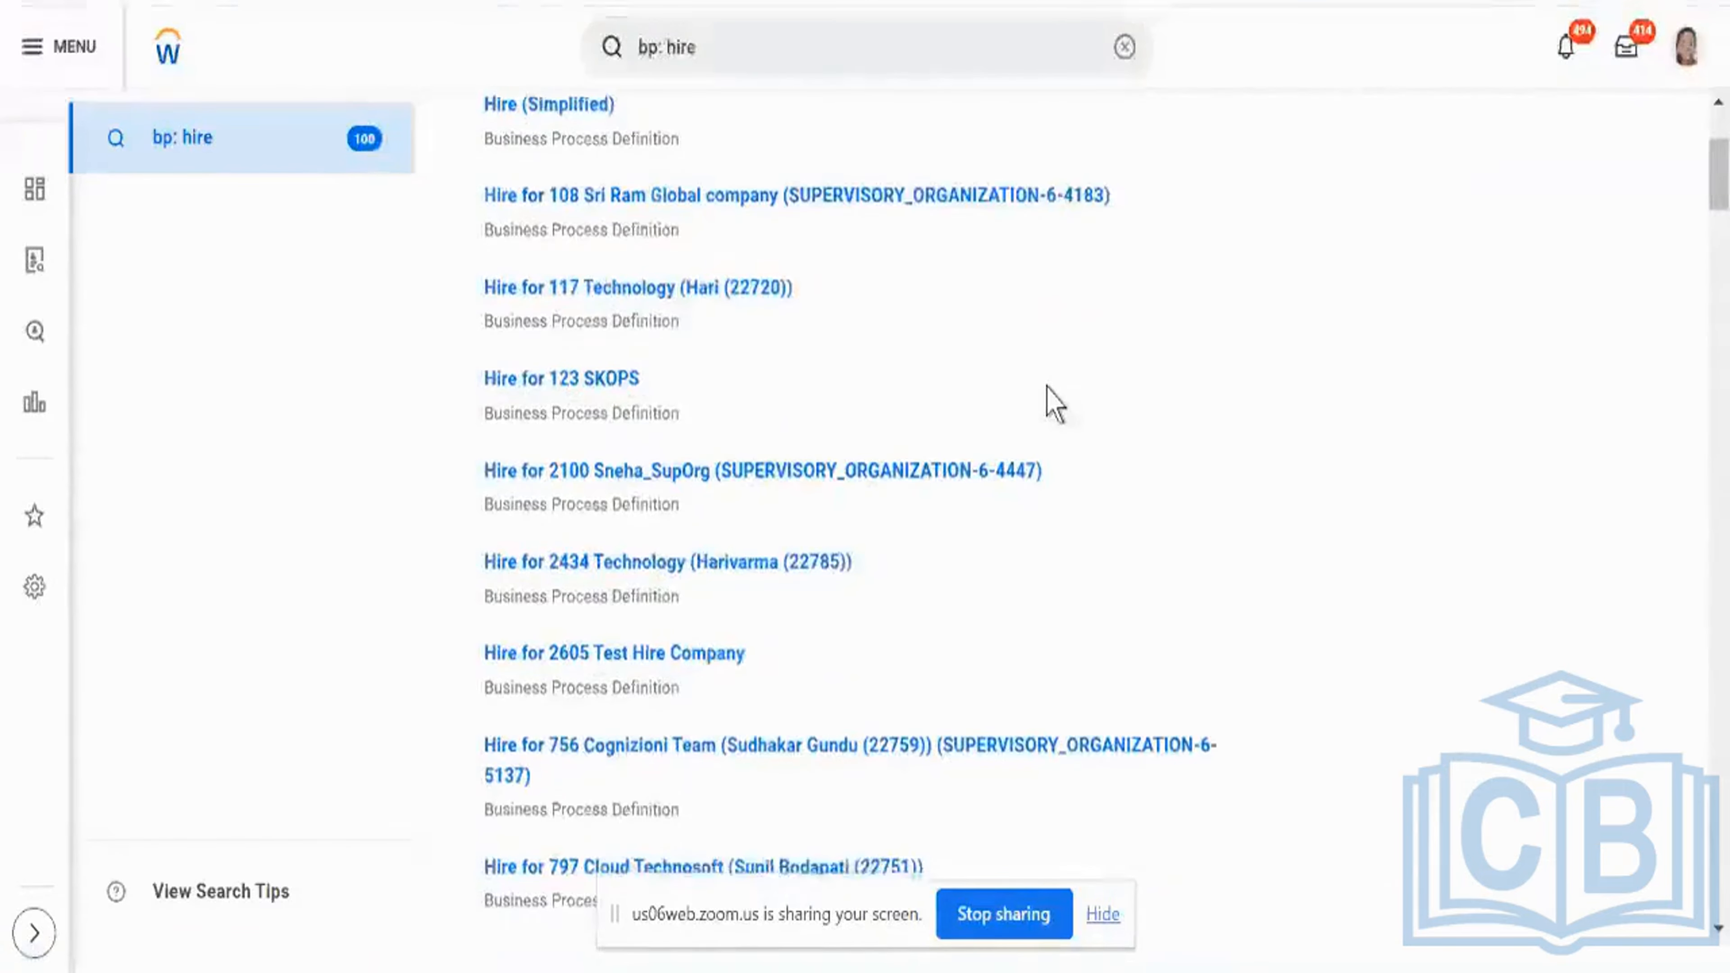
{"action": "scroll", "coordinate": [1047, 388], "scroll_direction": "down", "scroll_amount": 15}
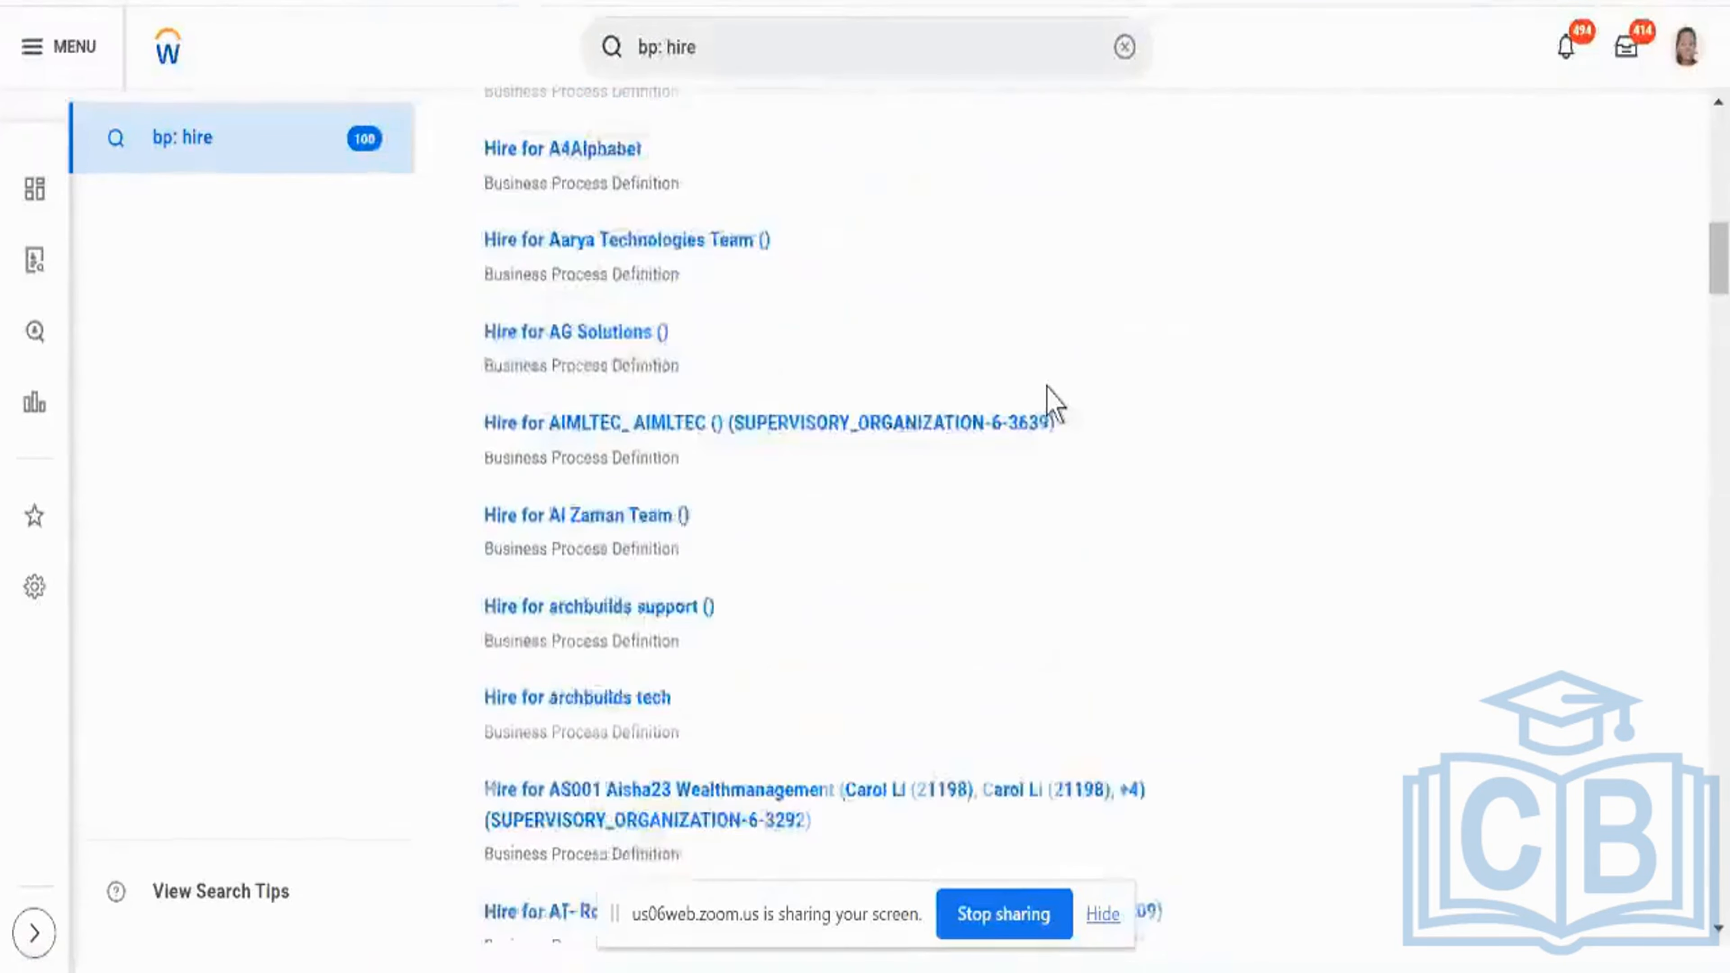
{"action": "scroll", "coordinate": [1048, 387], "scroll_direction": "down", "scroll_amount": 15}
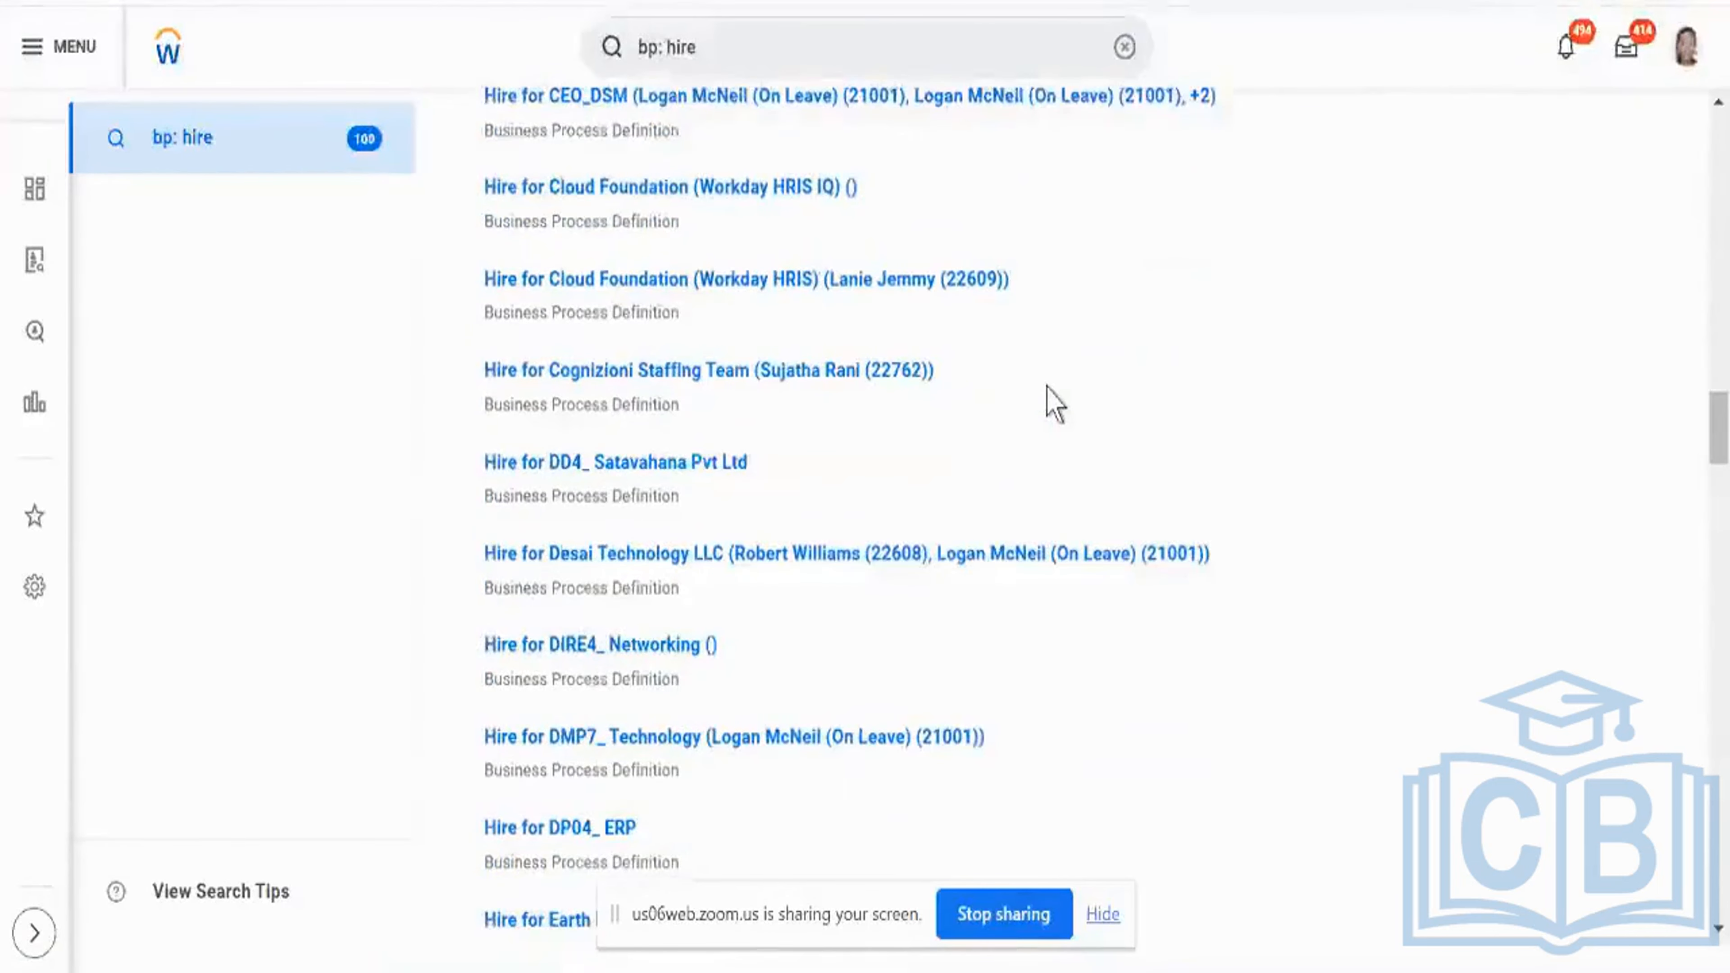
{"action": "scroll", "coordinate": [1048, 387], "scroll_direction": "down", "scroll_amount": 4}
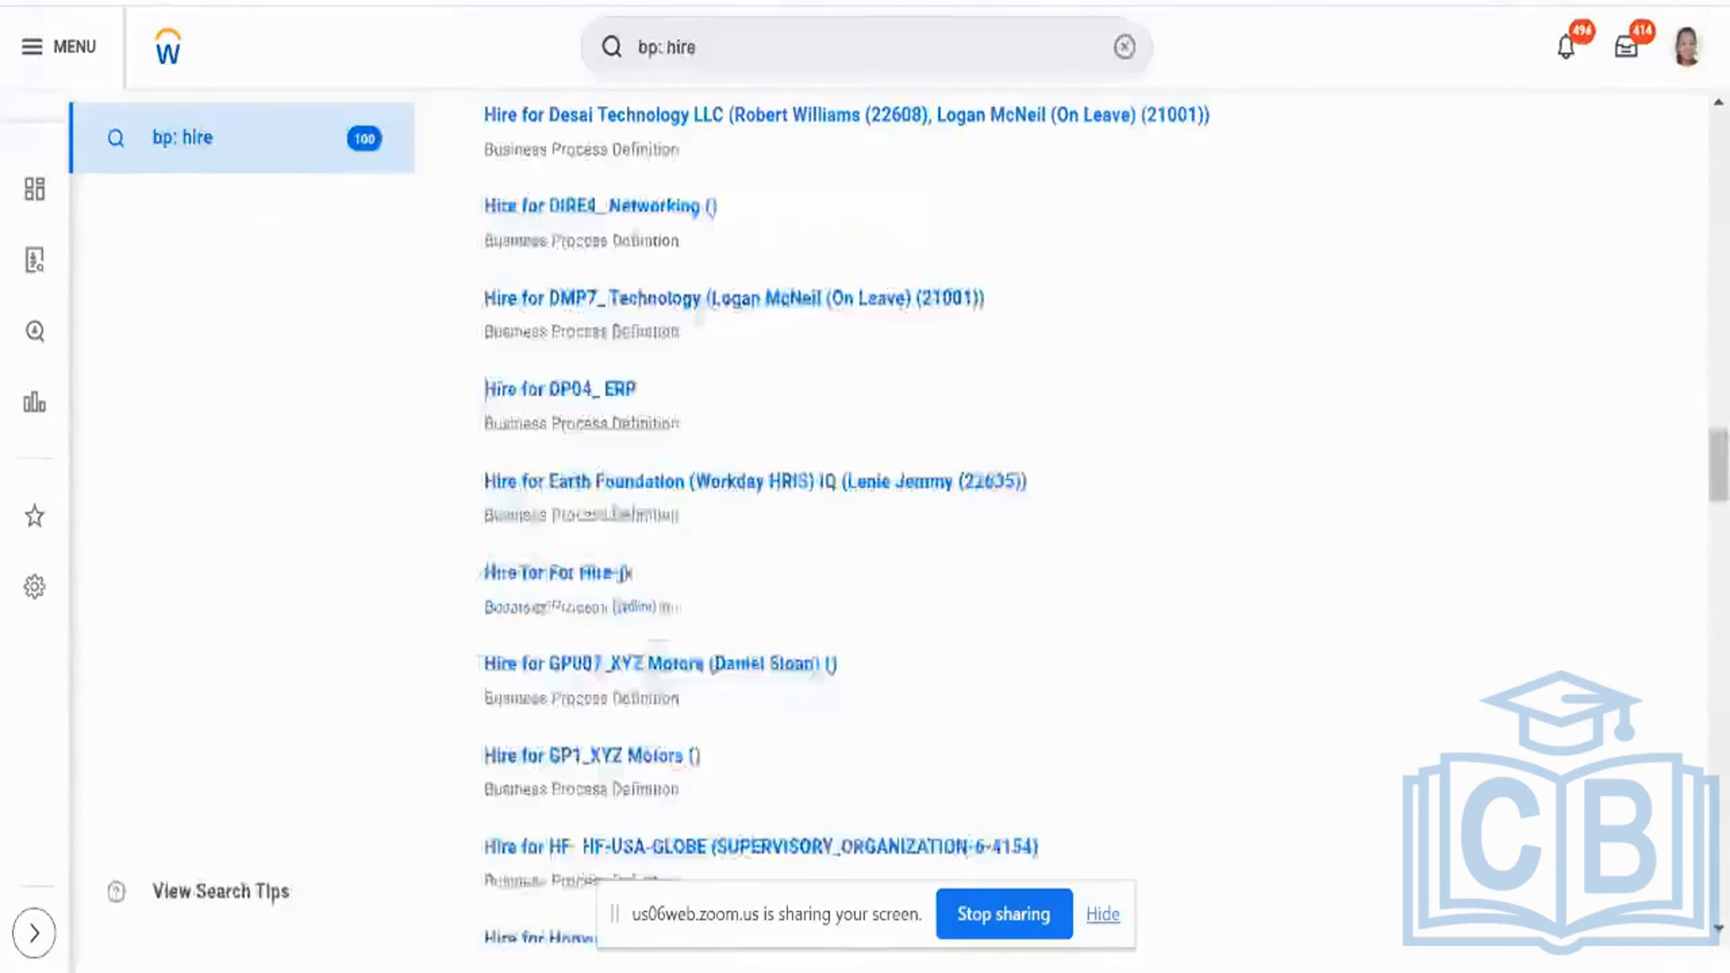
{"action": "scroll", "coordinate": [994, 497], "scroll_direction": "down", "scroll_amount": 3}
{"action": "scroll", "coordinate": [1007, 519], "scroll_direction": "down", "scroll_amount": 4}
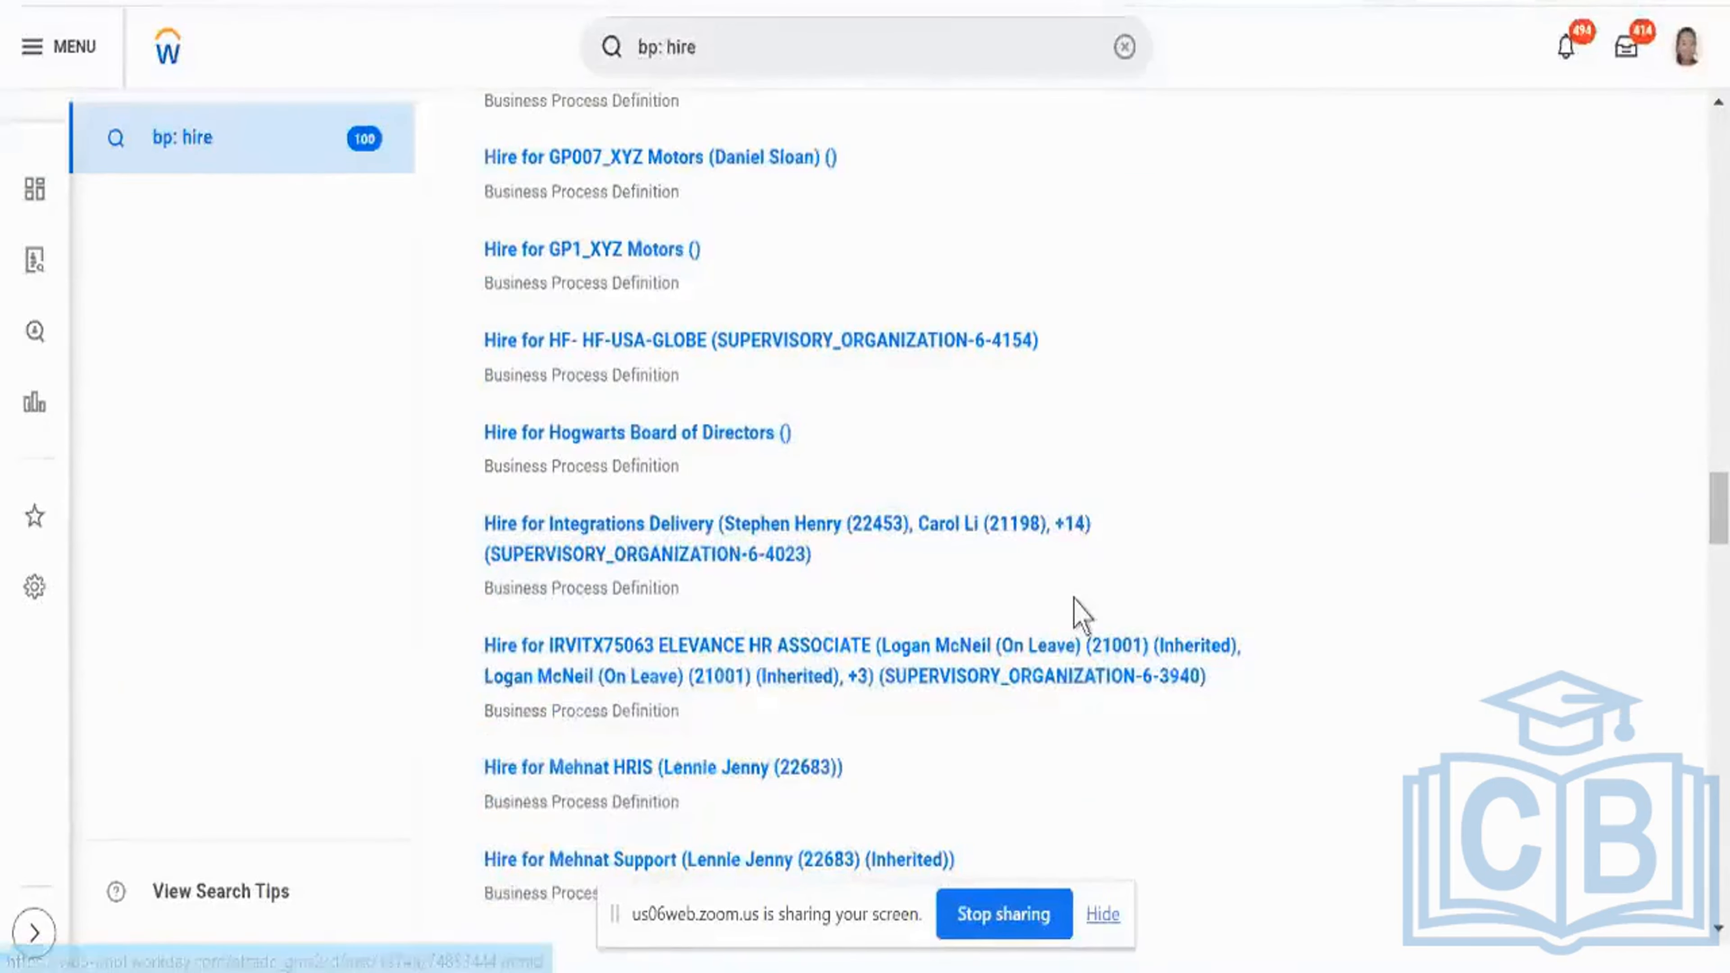
{"action": "scroll", "coordinate": [1083, 614], "scroll_direction": "up", "scroll_amount": 10}
Step: Refine the search to "bp: hire simpl" and open the Hire (Simplified) business process definition
{"action": "left_click", "coordinate": [784, 45]}
{"action": "type", "text": "simpl"}
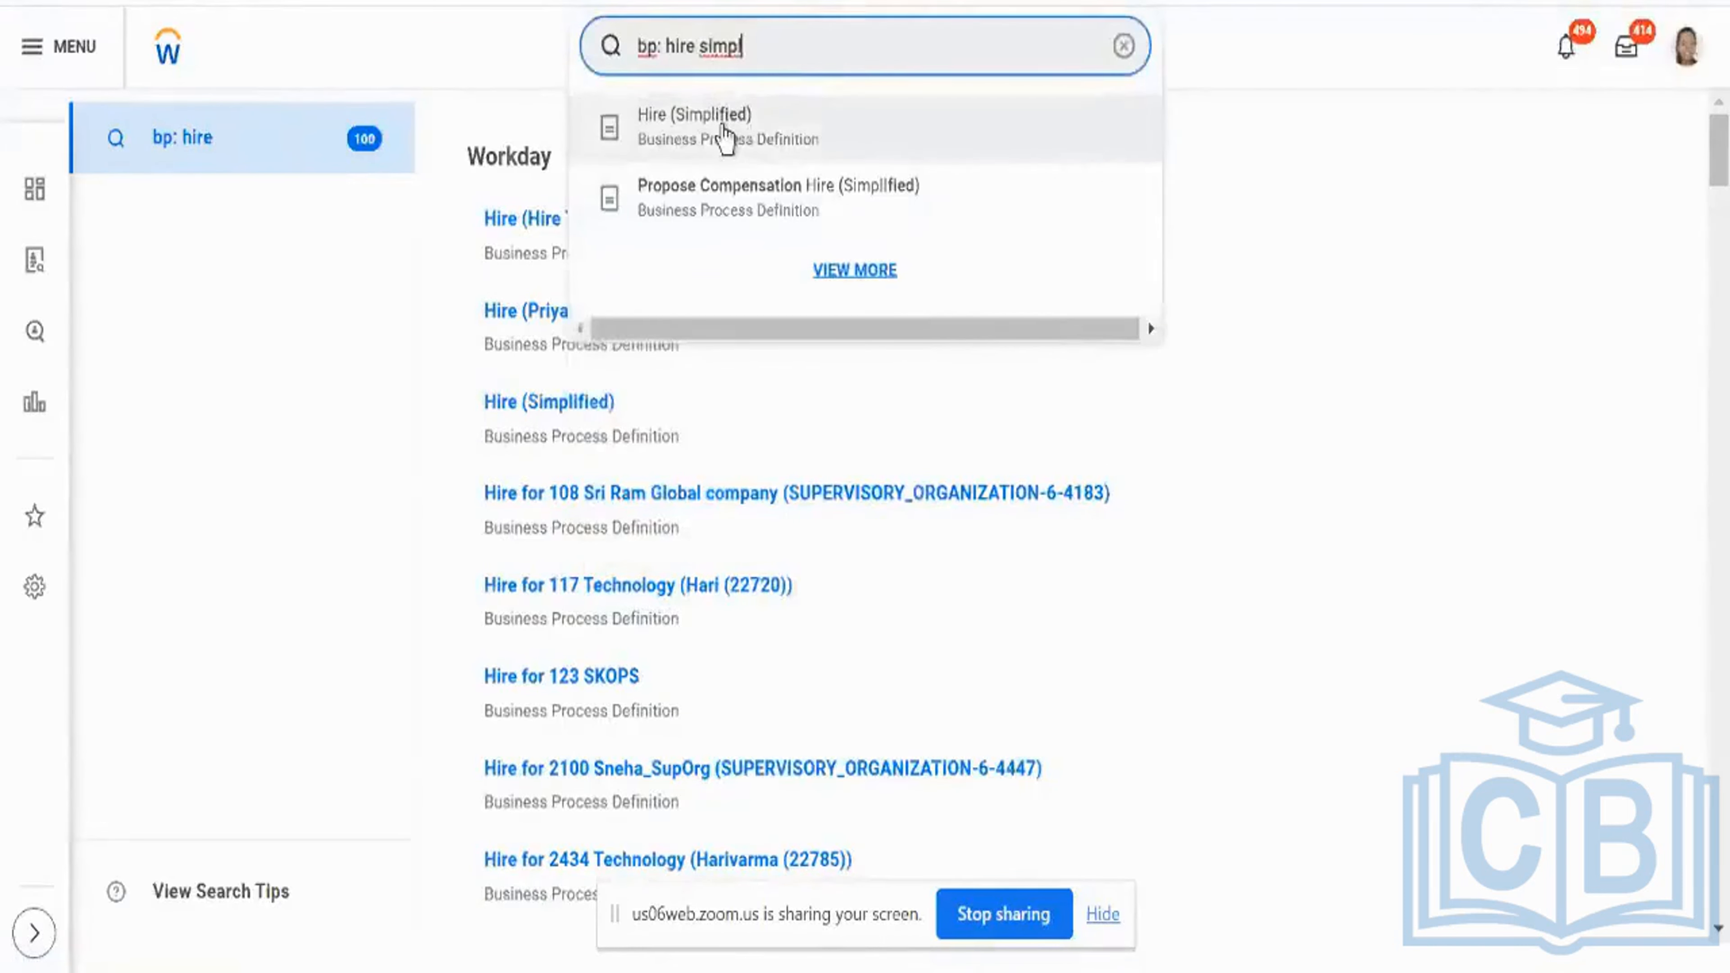
{"action": "left_click", "coordinate": [726, 137]}
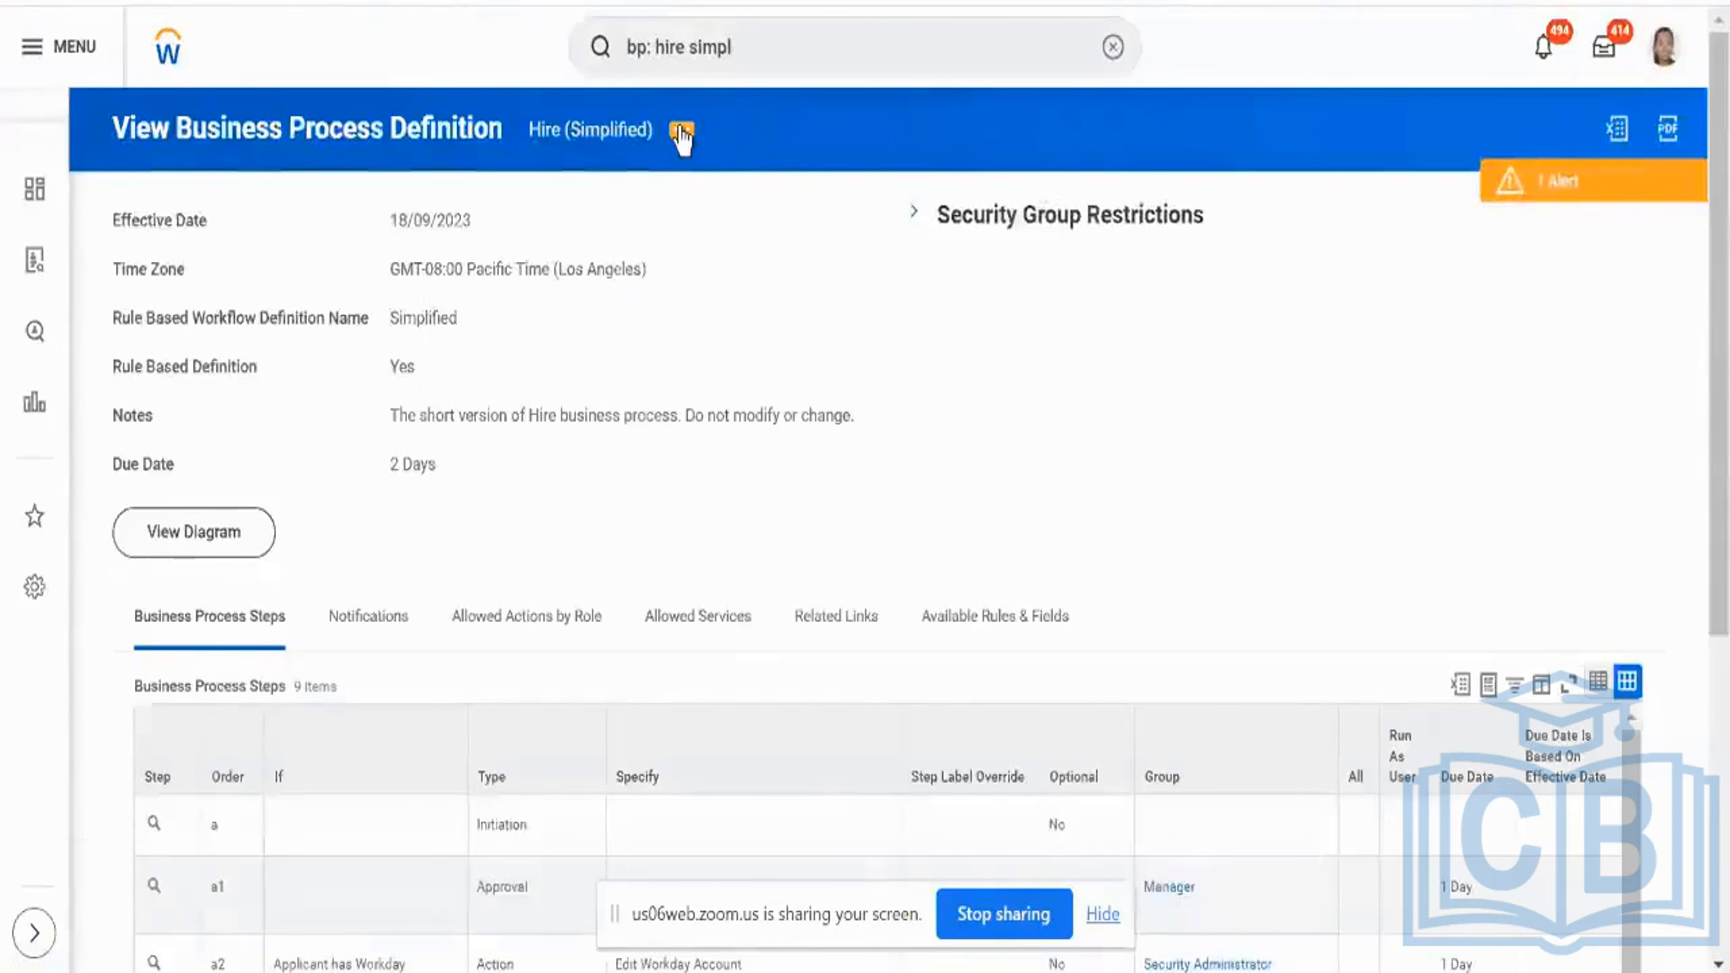
Step: Start Copy or Link Business Process Definition for the Hire (Simplified) definition
{"action": "left_click", "coordinate": [681, 131]}
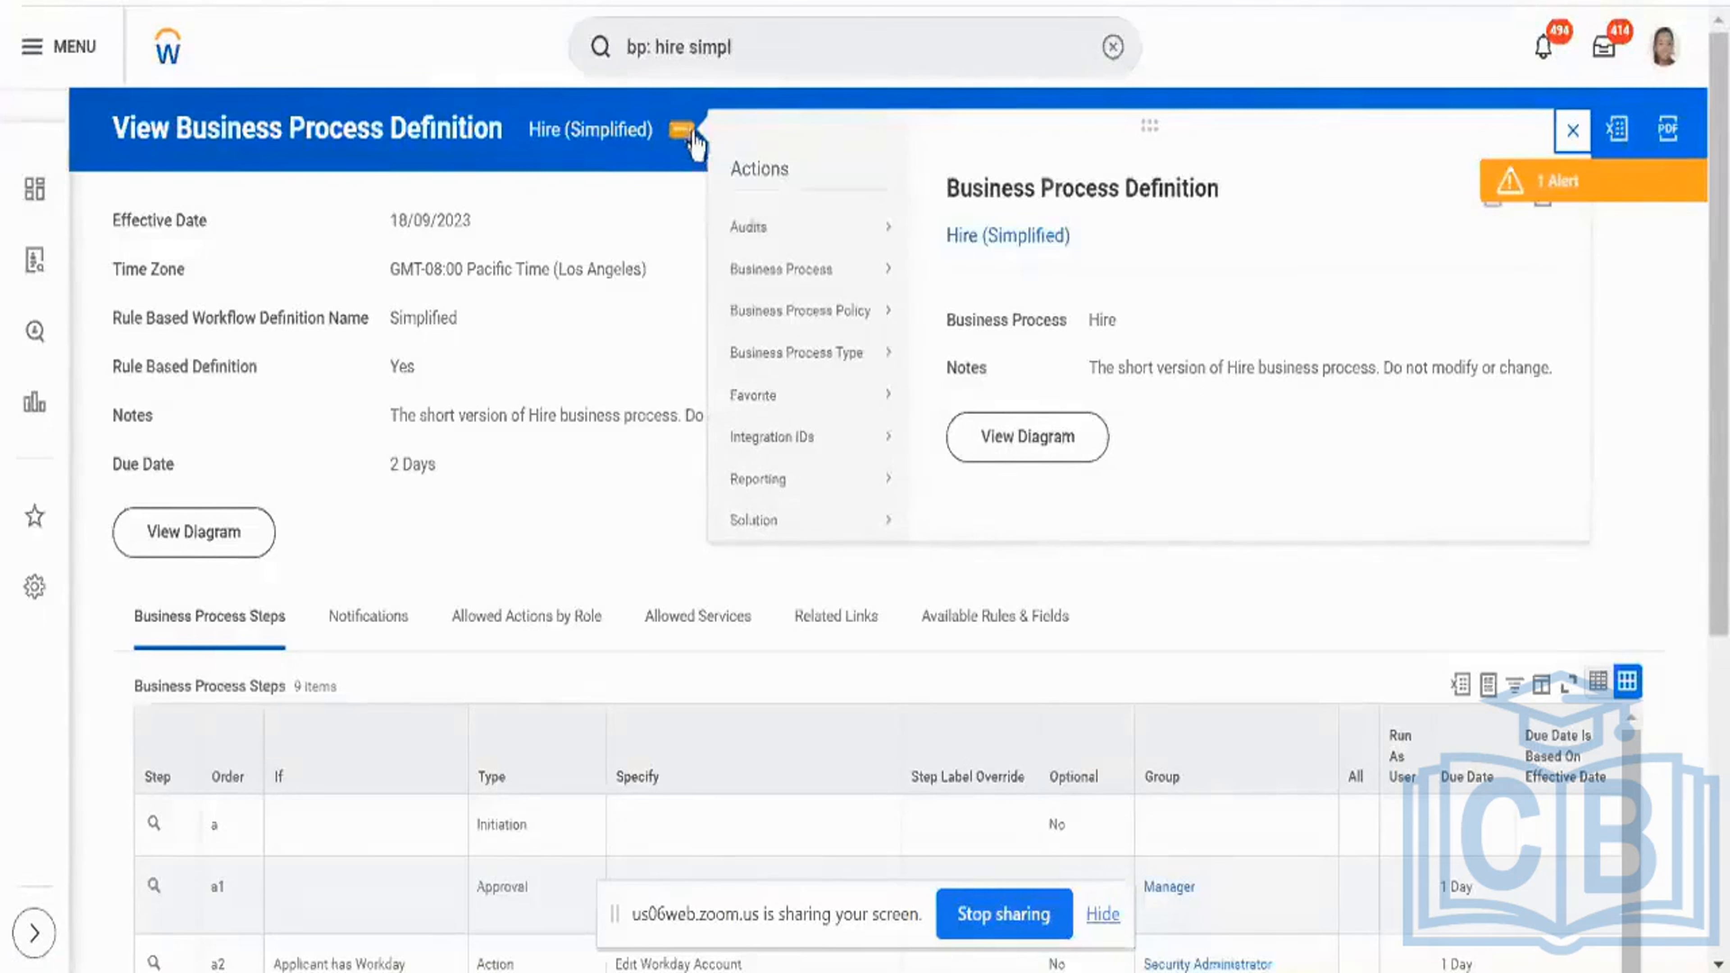
{"action": "left_click", "coordinate": [637, 170]}
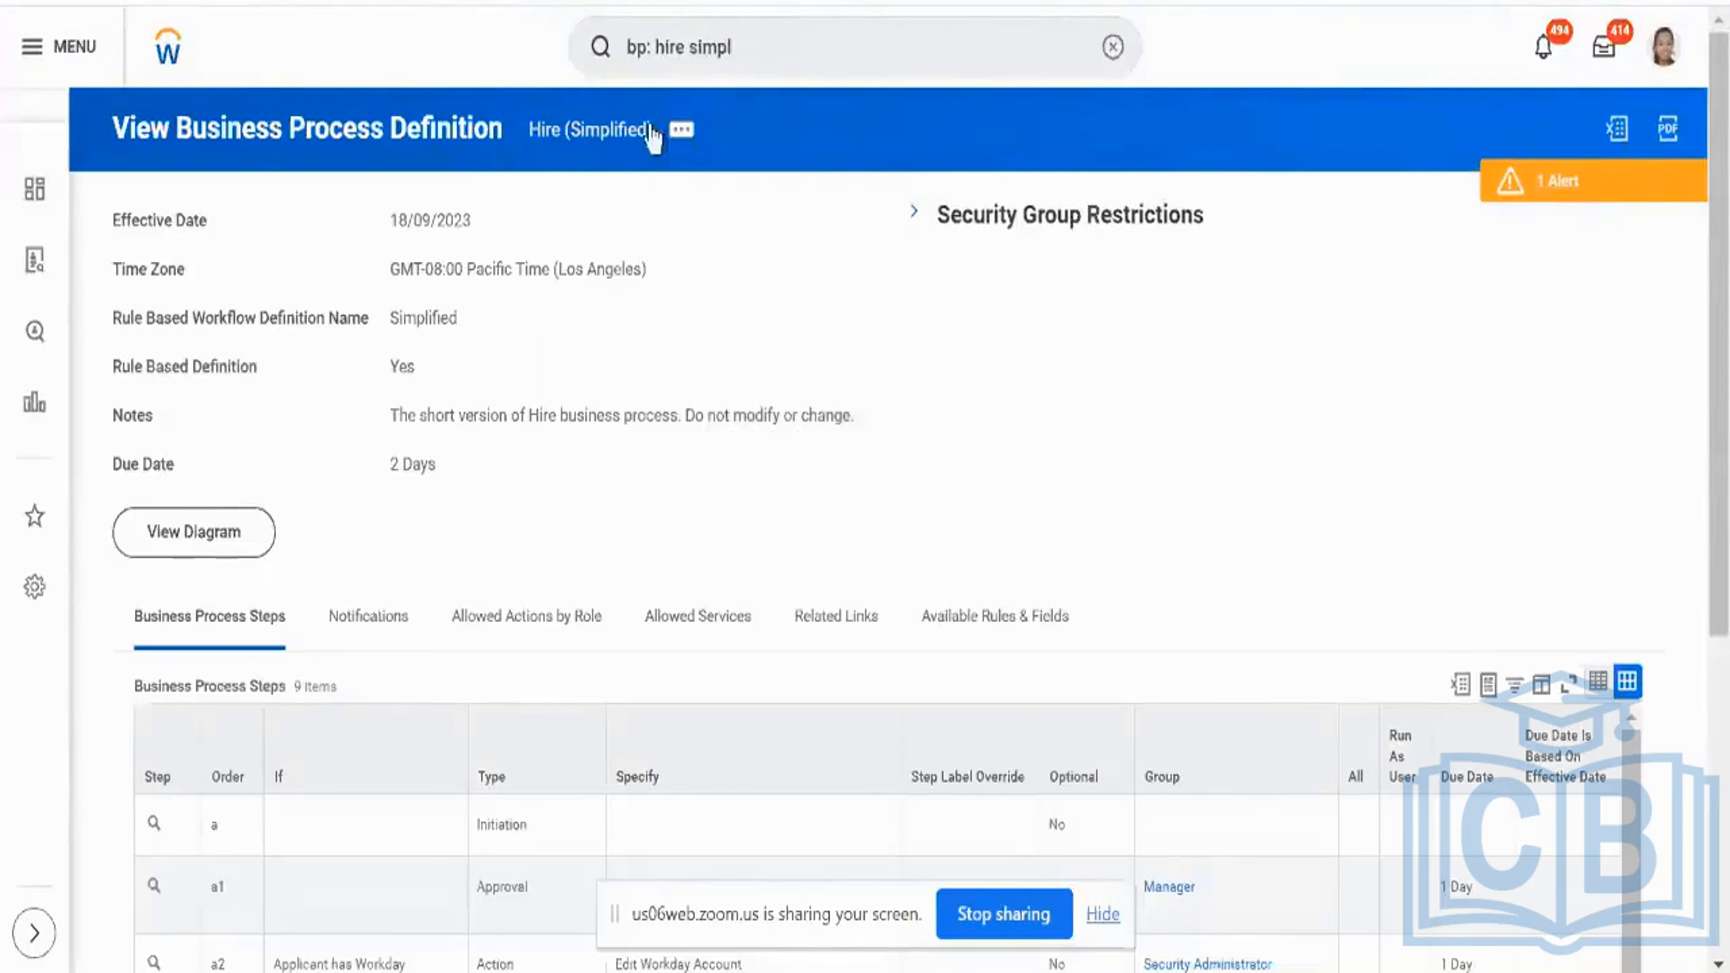
{"action": "left_click", "coordinate": [679, 149]}
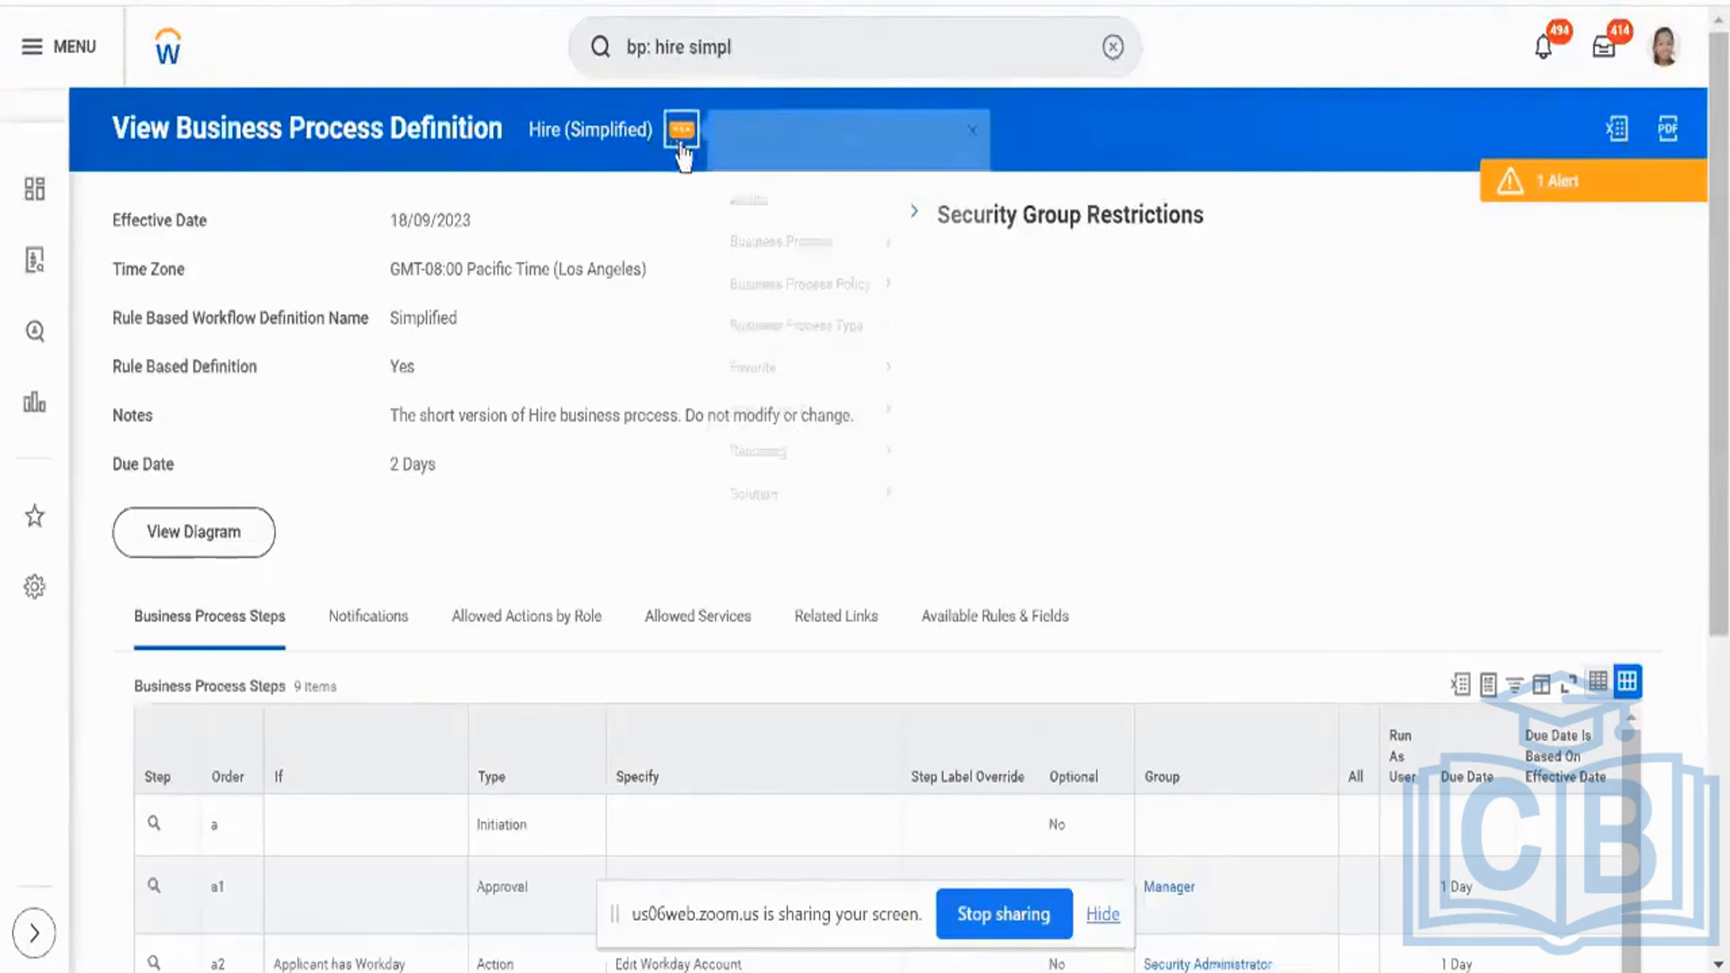
{"action": "mouse_move", "coordinate": [768, 269]}
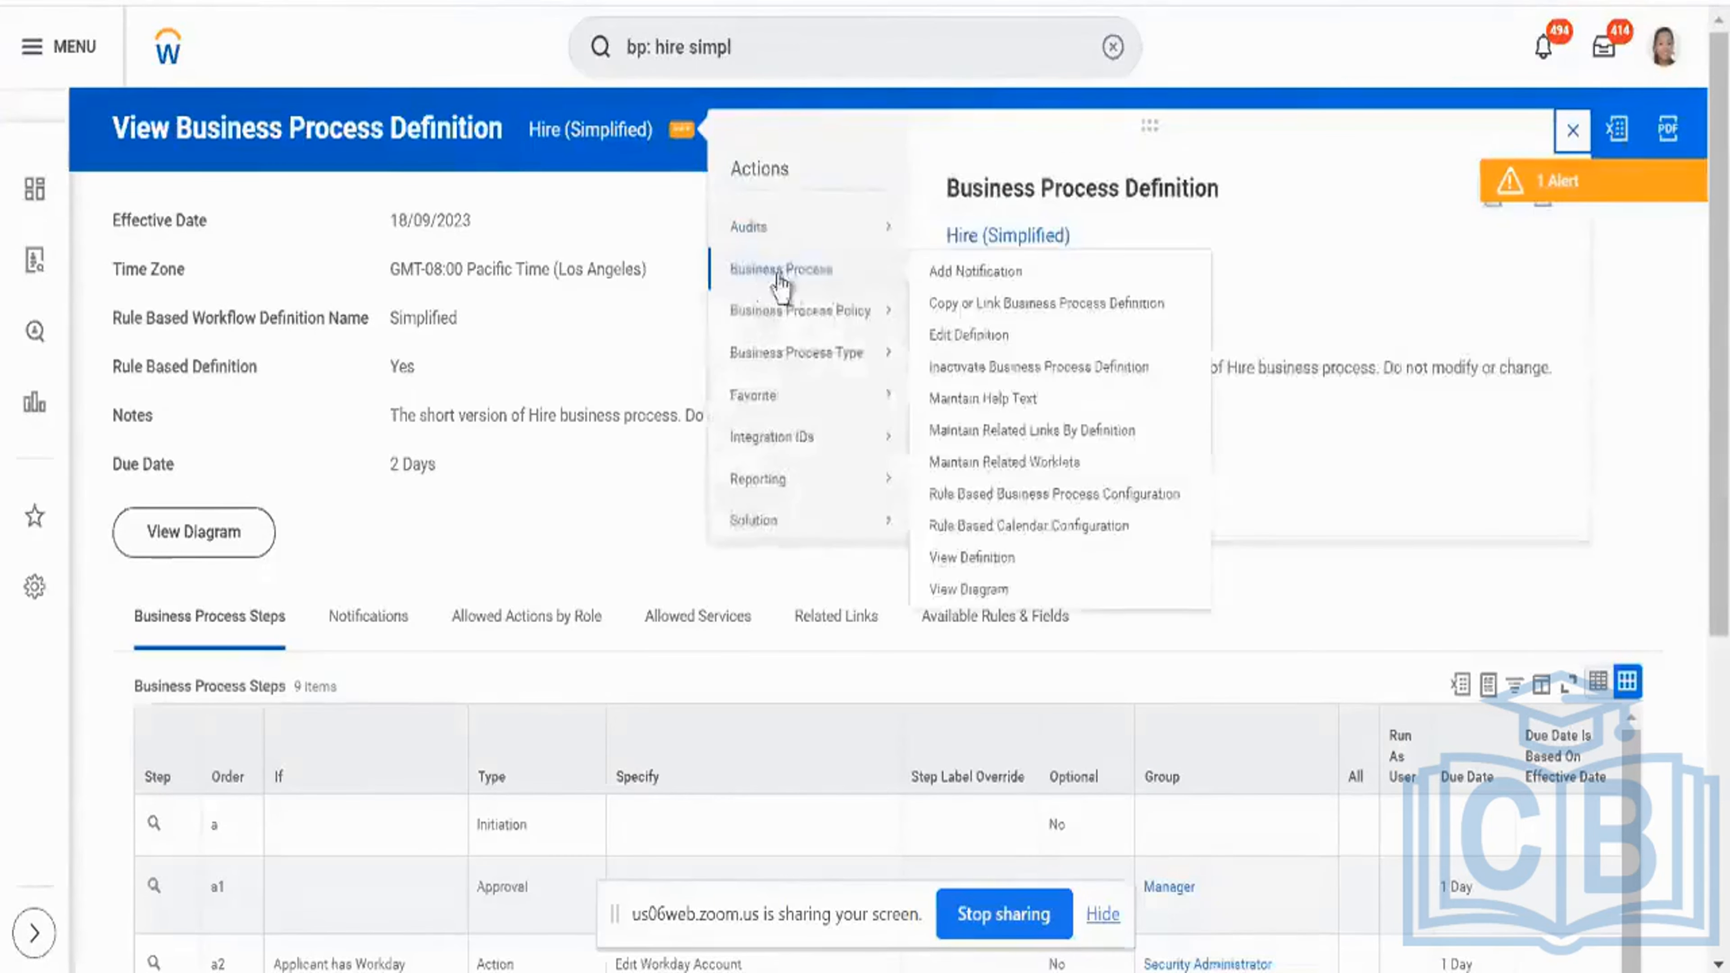
{"action": "left_click", "coordinate": [958, 304]}
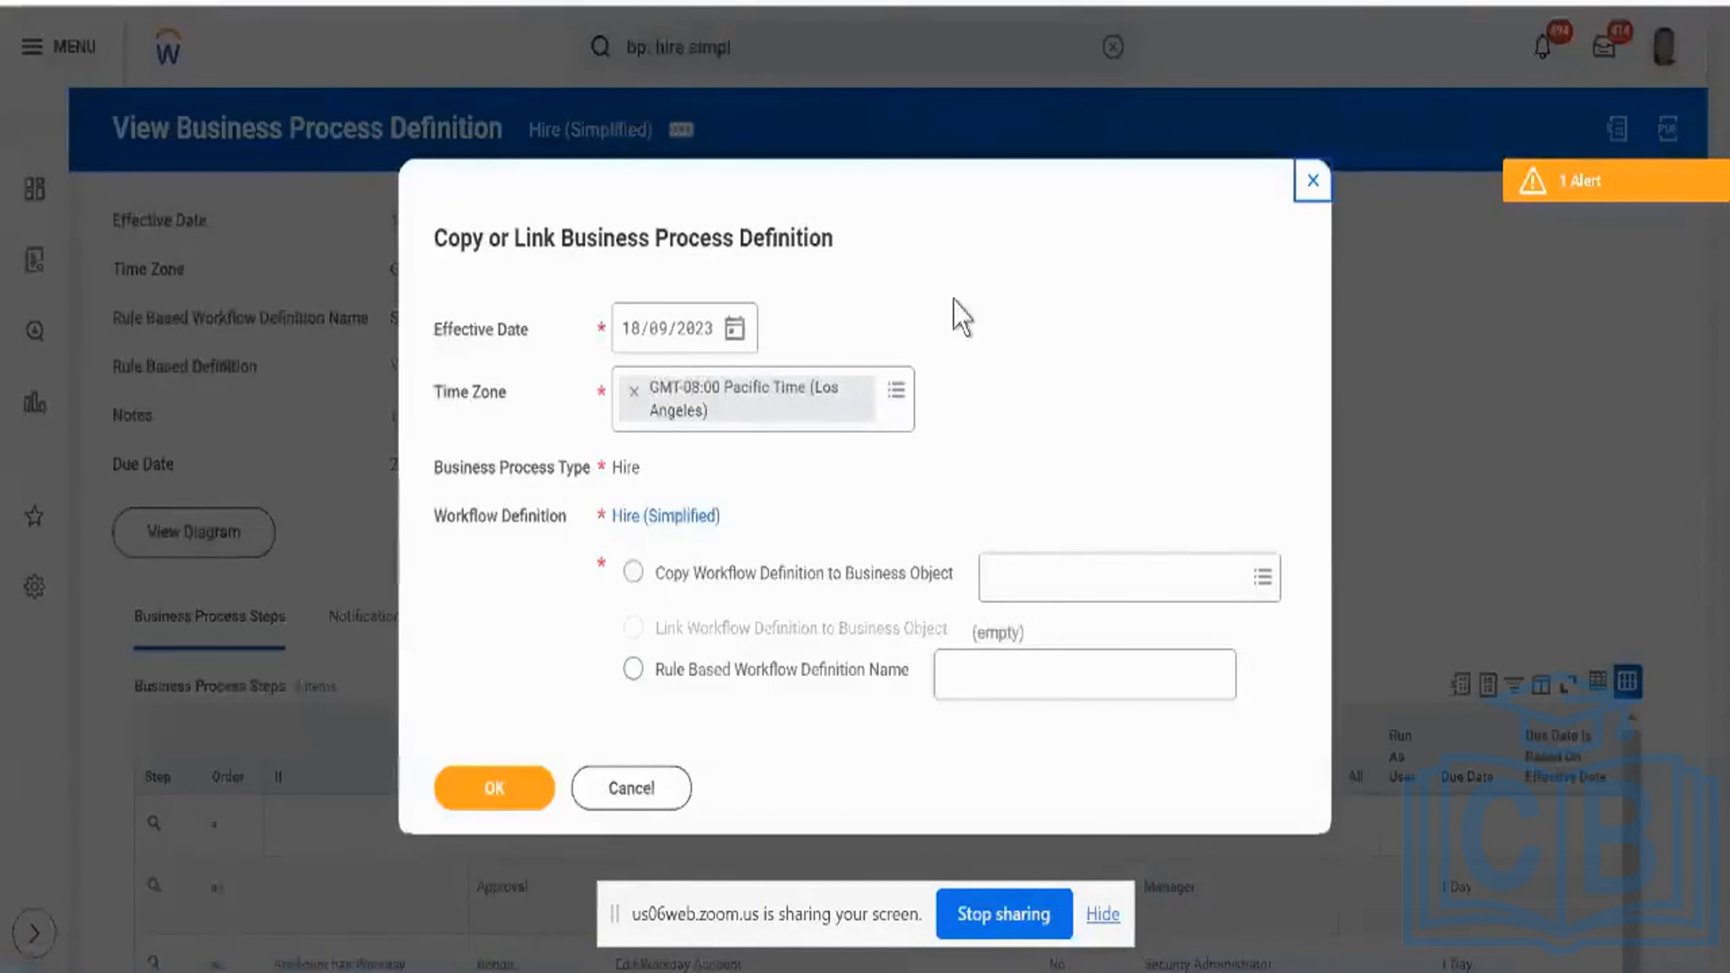
Step: Set the effective date of the business process copy to 01/01/1900
{"action": "left_click", "coordinate": [628, 334]}
{"action": "type", "text": "01/01/"}
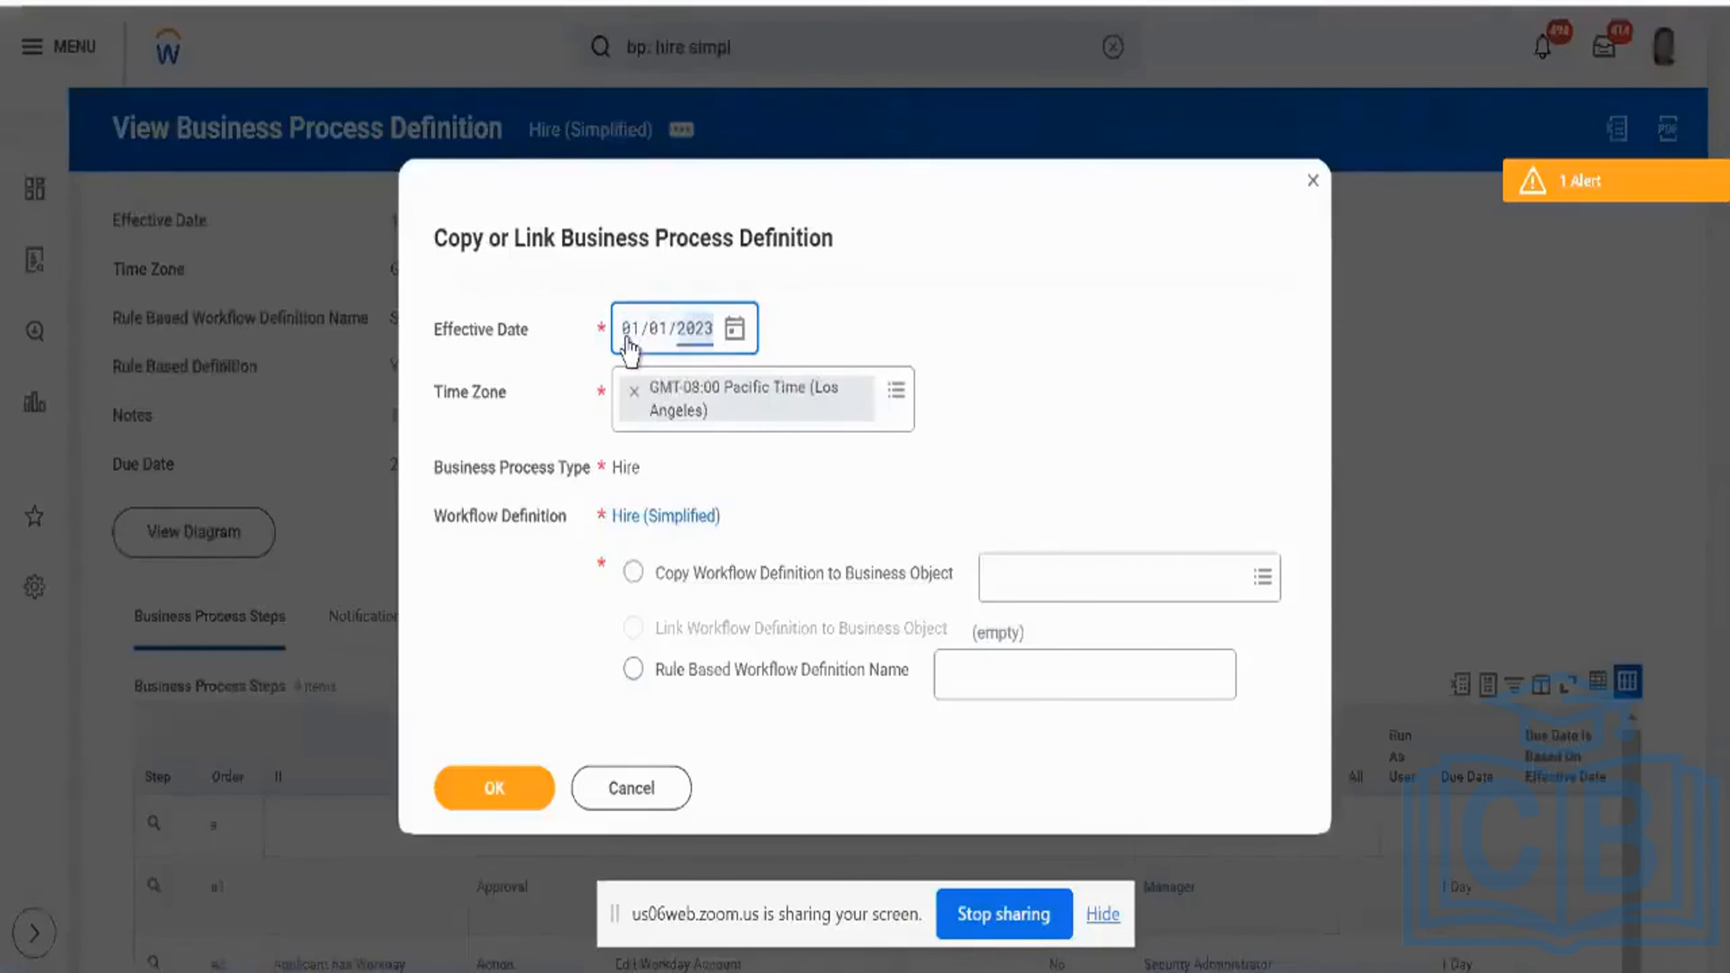
{"action": "type", "text": "1900"}
{"action": "left_click", "coordinate": [821, 318]}
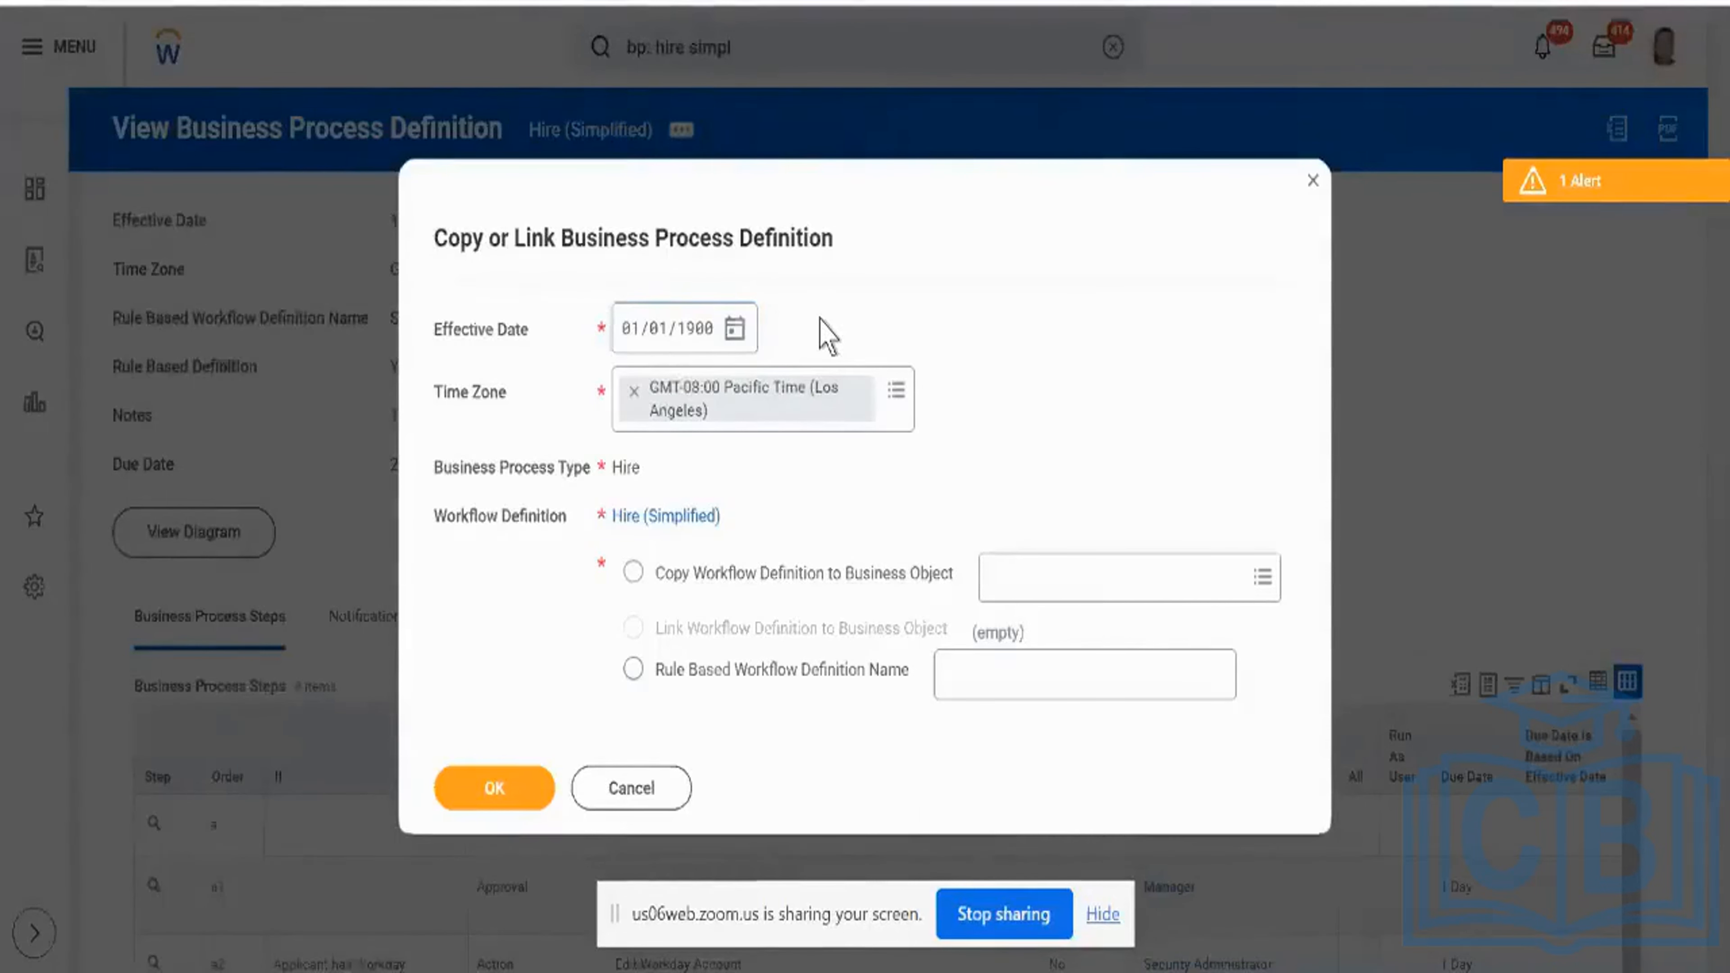
Step: Choose to copy the workflow definition to a business object, find "tech consulting NA" and select Technology Consulting - NA
{"action": "left_click", "coordinate": [707, 573]}
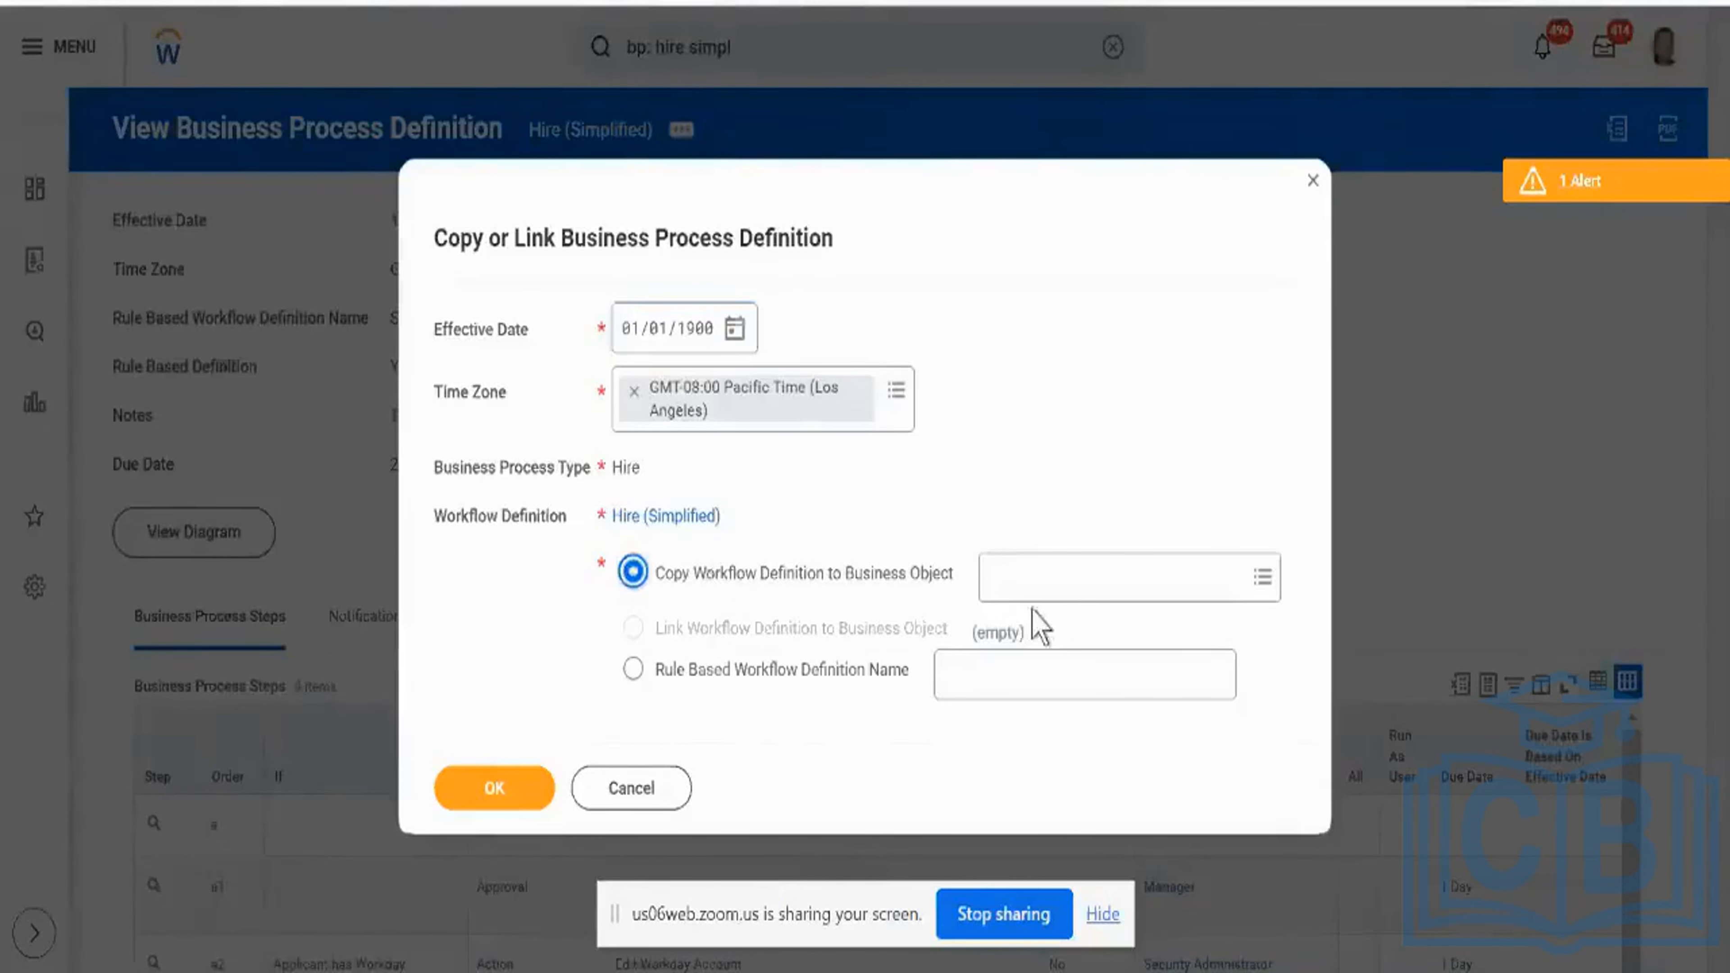
{"action": "left_click", "coordinate": [1060, 594]}
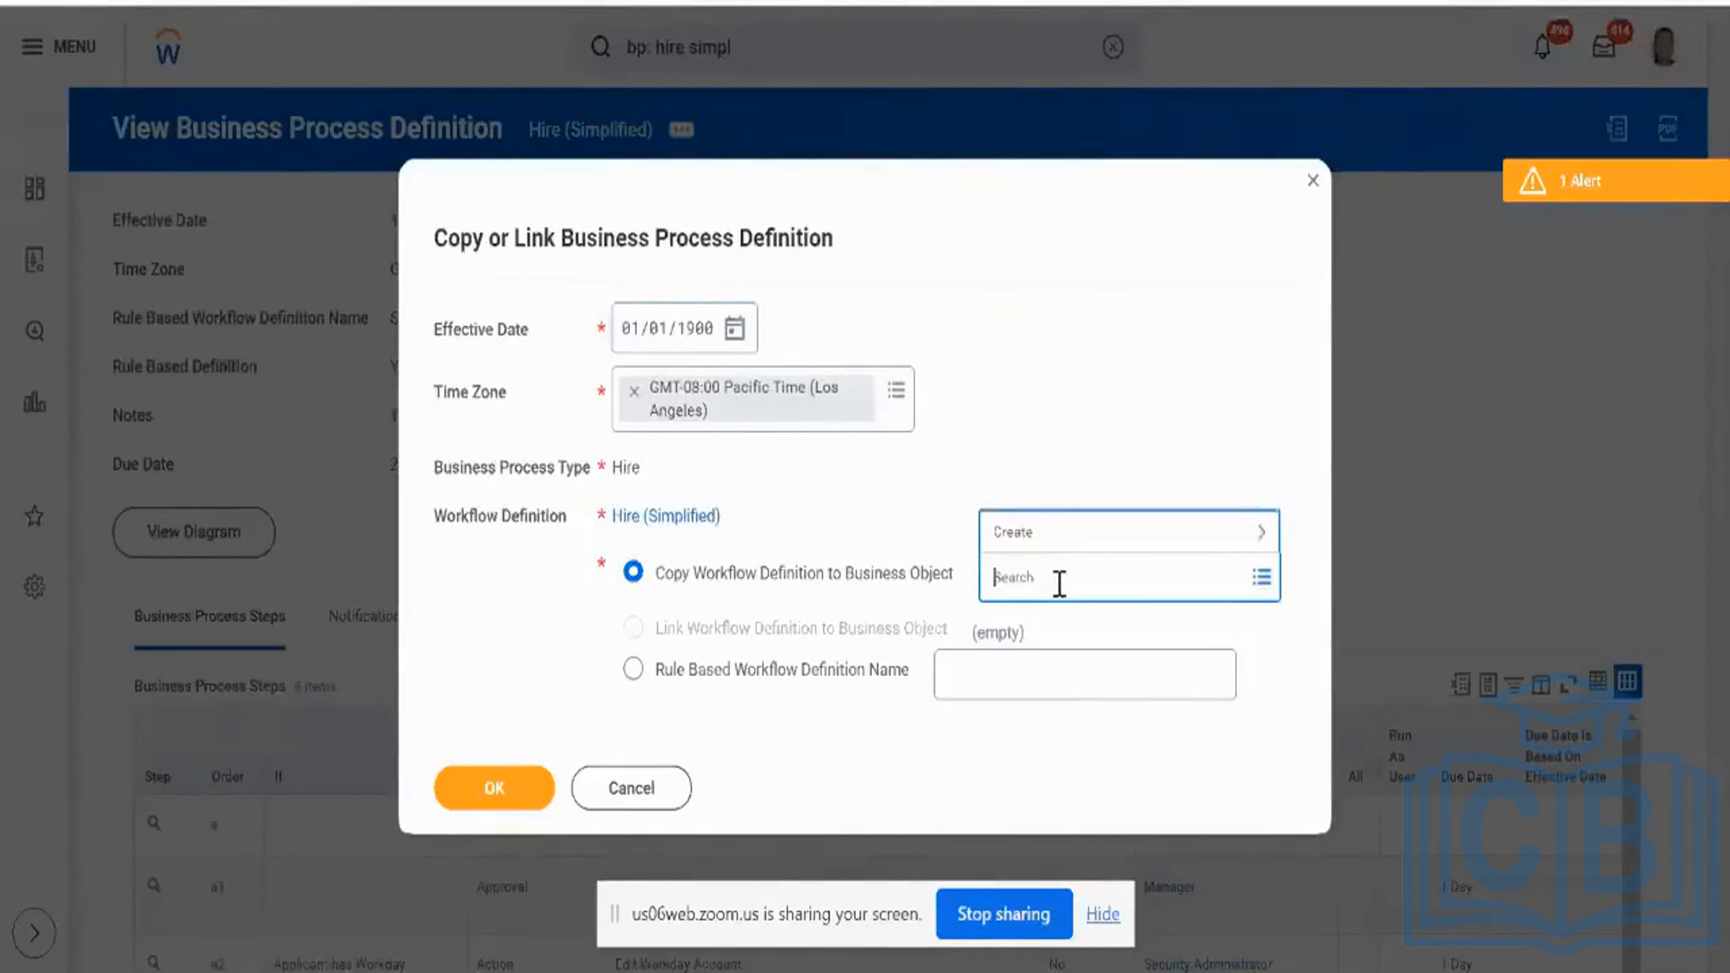
{"action": "type", "text": "tech consulting NA"}
{"action": "key", "text": "Return"}
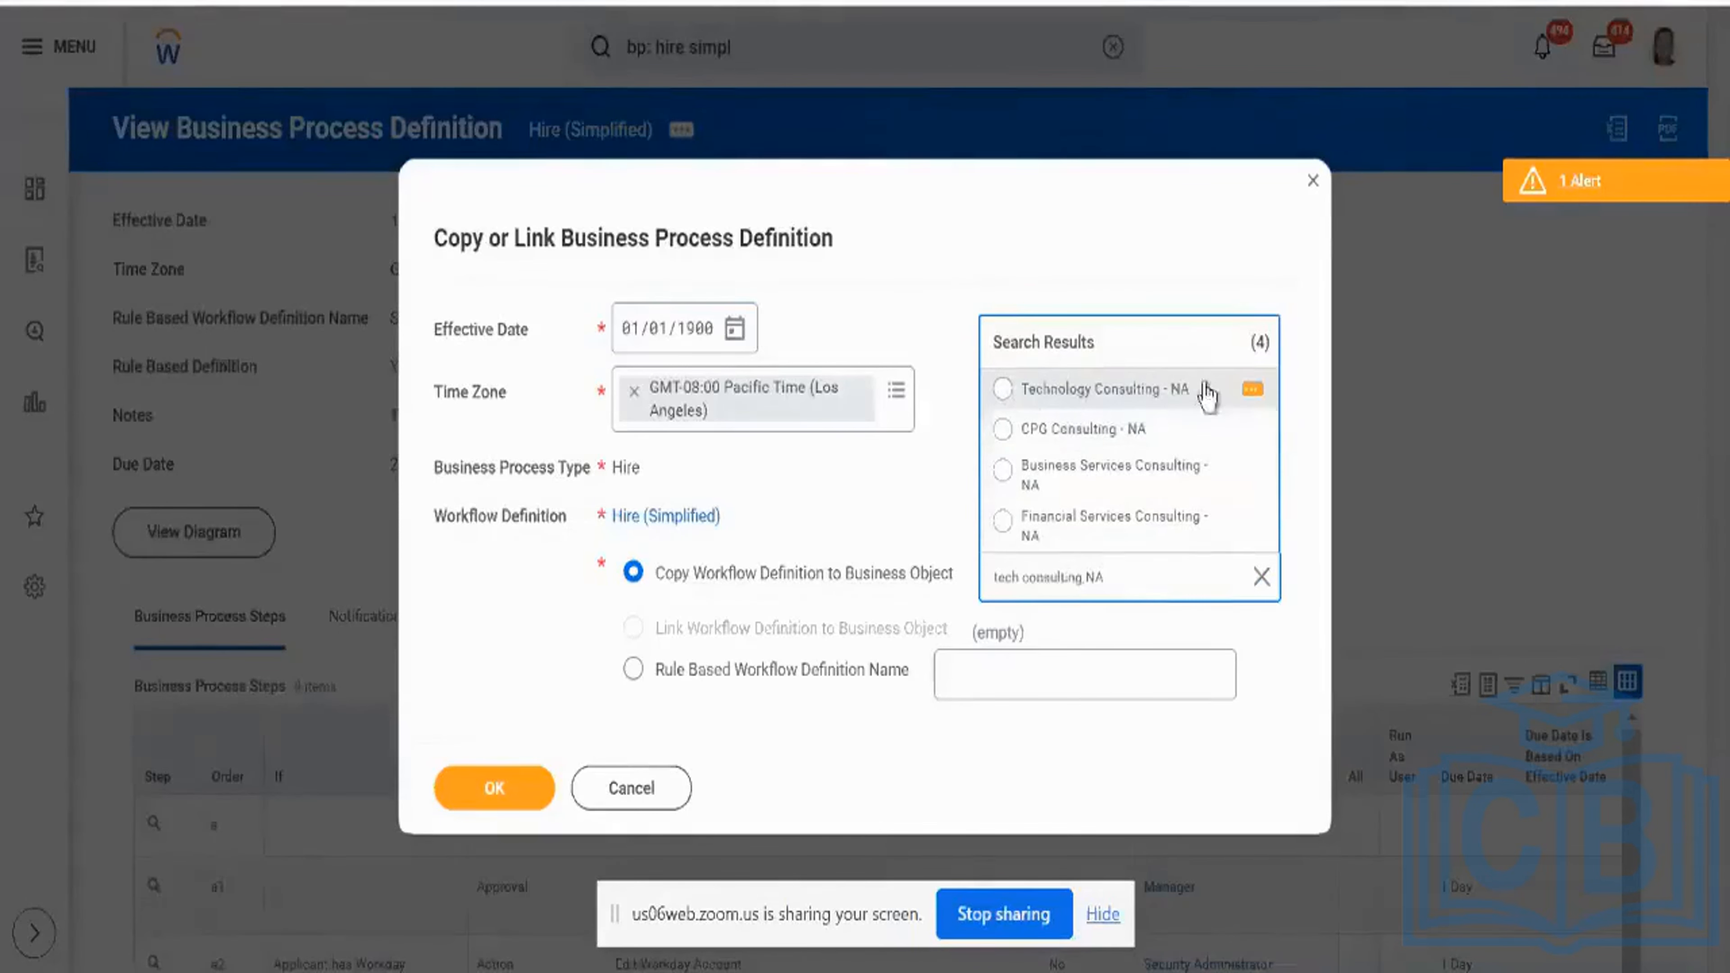
{"action": "left_click", "coordinate": [1251, 391]}
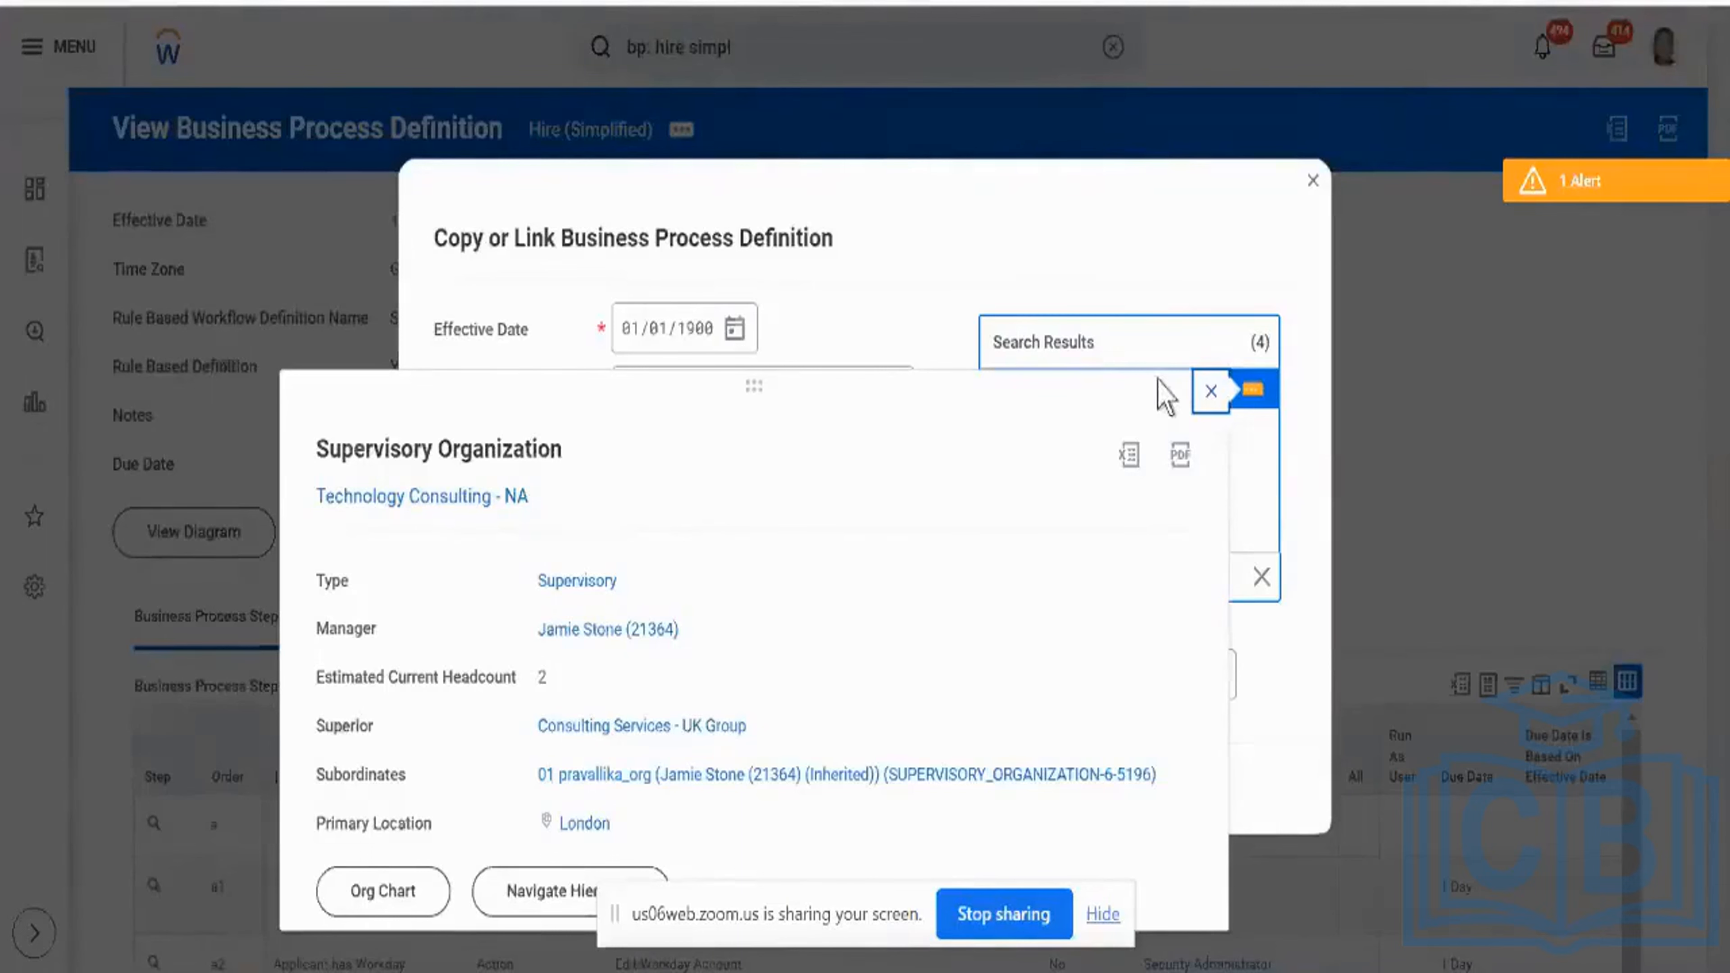
{"action": "left_click", "coordinate": [1210, 391]}
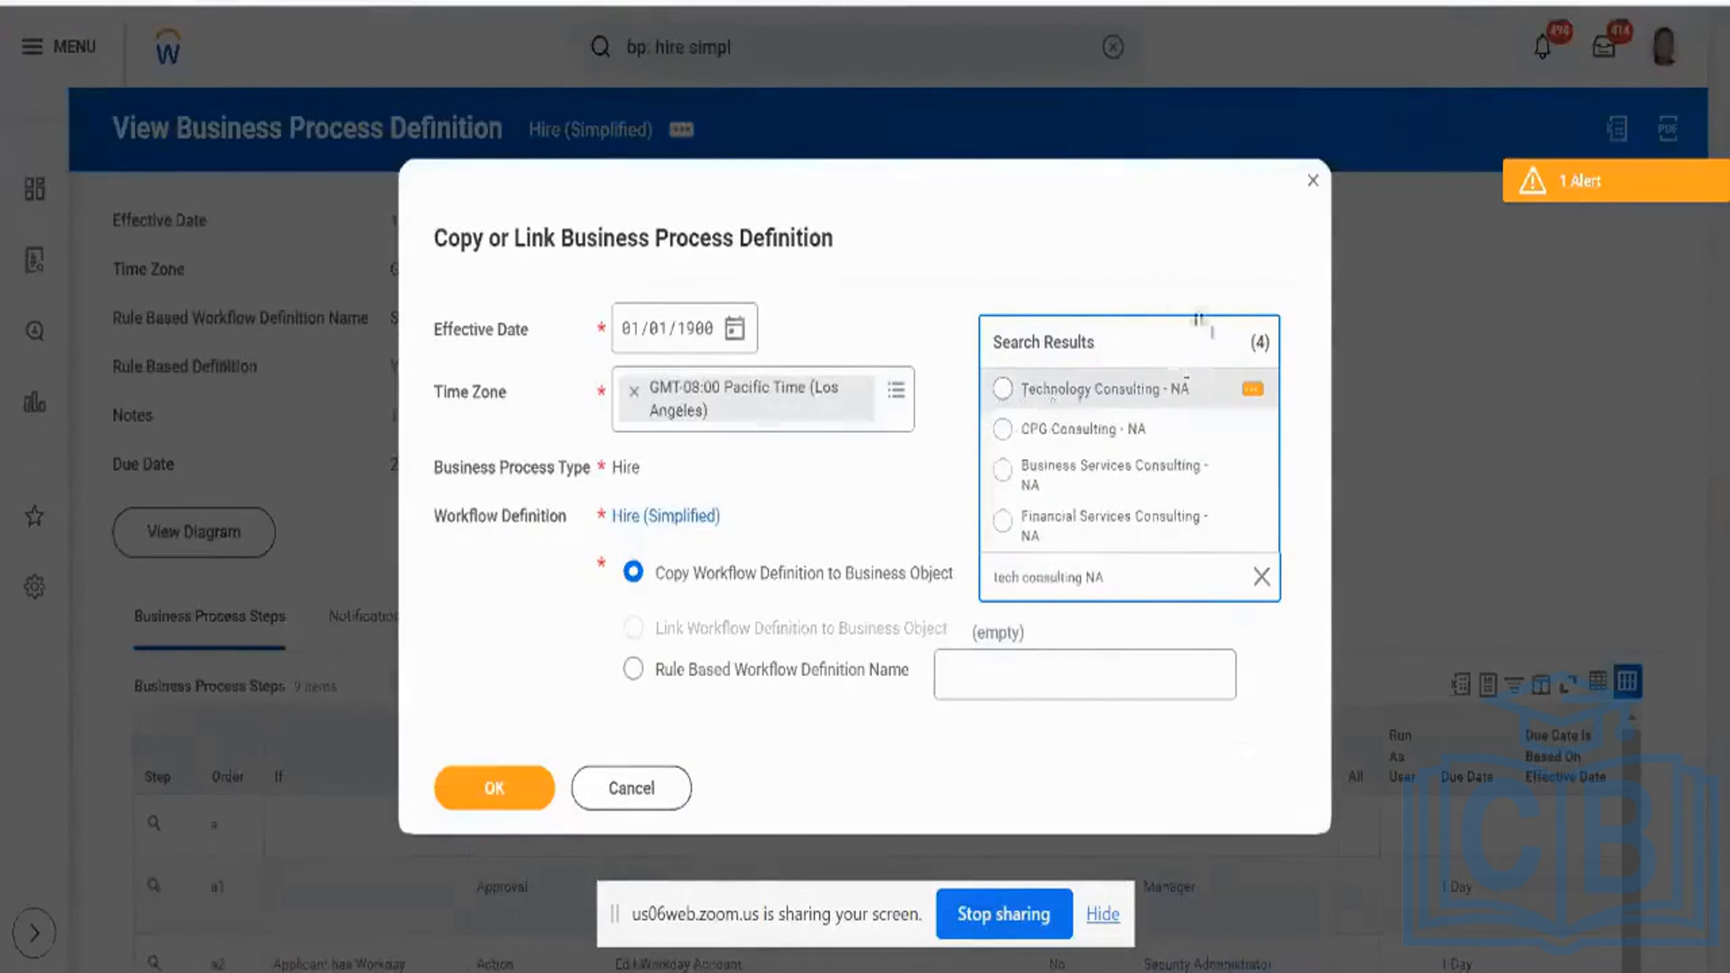
{"action": "left_click", "coordinate": [1003, 388]}
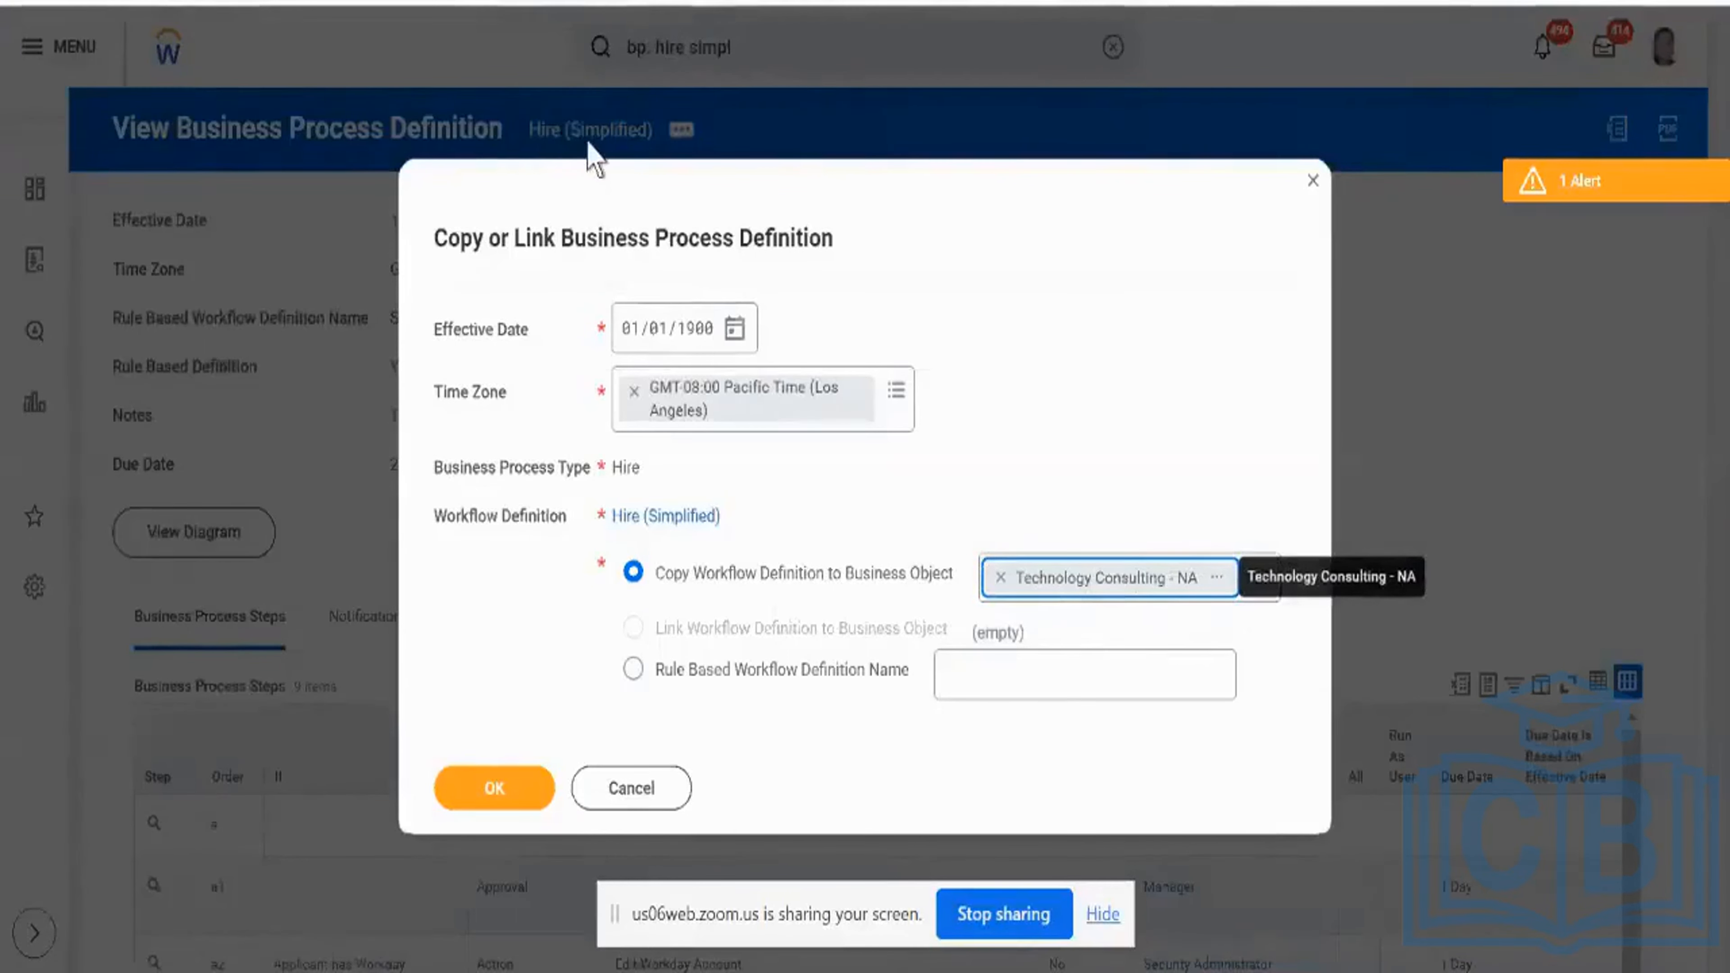
Step: Review the copy form's purpose and effective date, and the help for its business object and rule-based workflow name options
{"action": "left_click", "coordinate": [536, 240]}
{"action": "triple_click", "coordinate": [536, 240]}
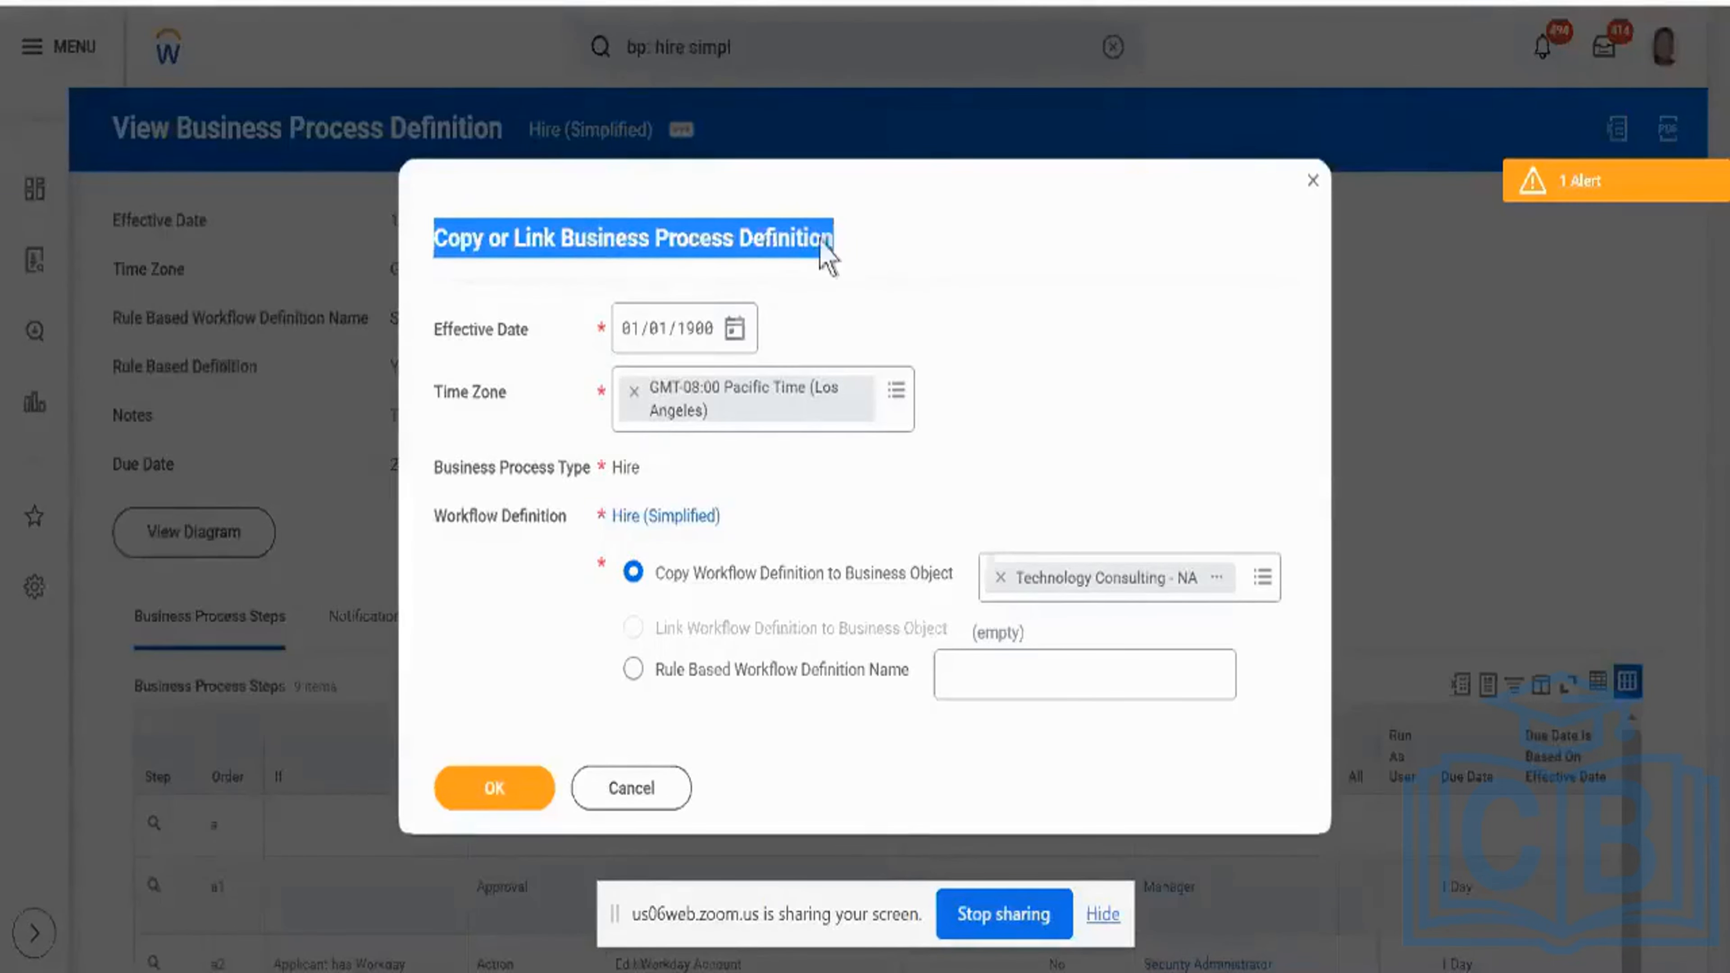
{"action": "triple_click", "coordinate": [469, 331]}
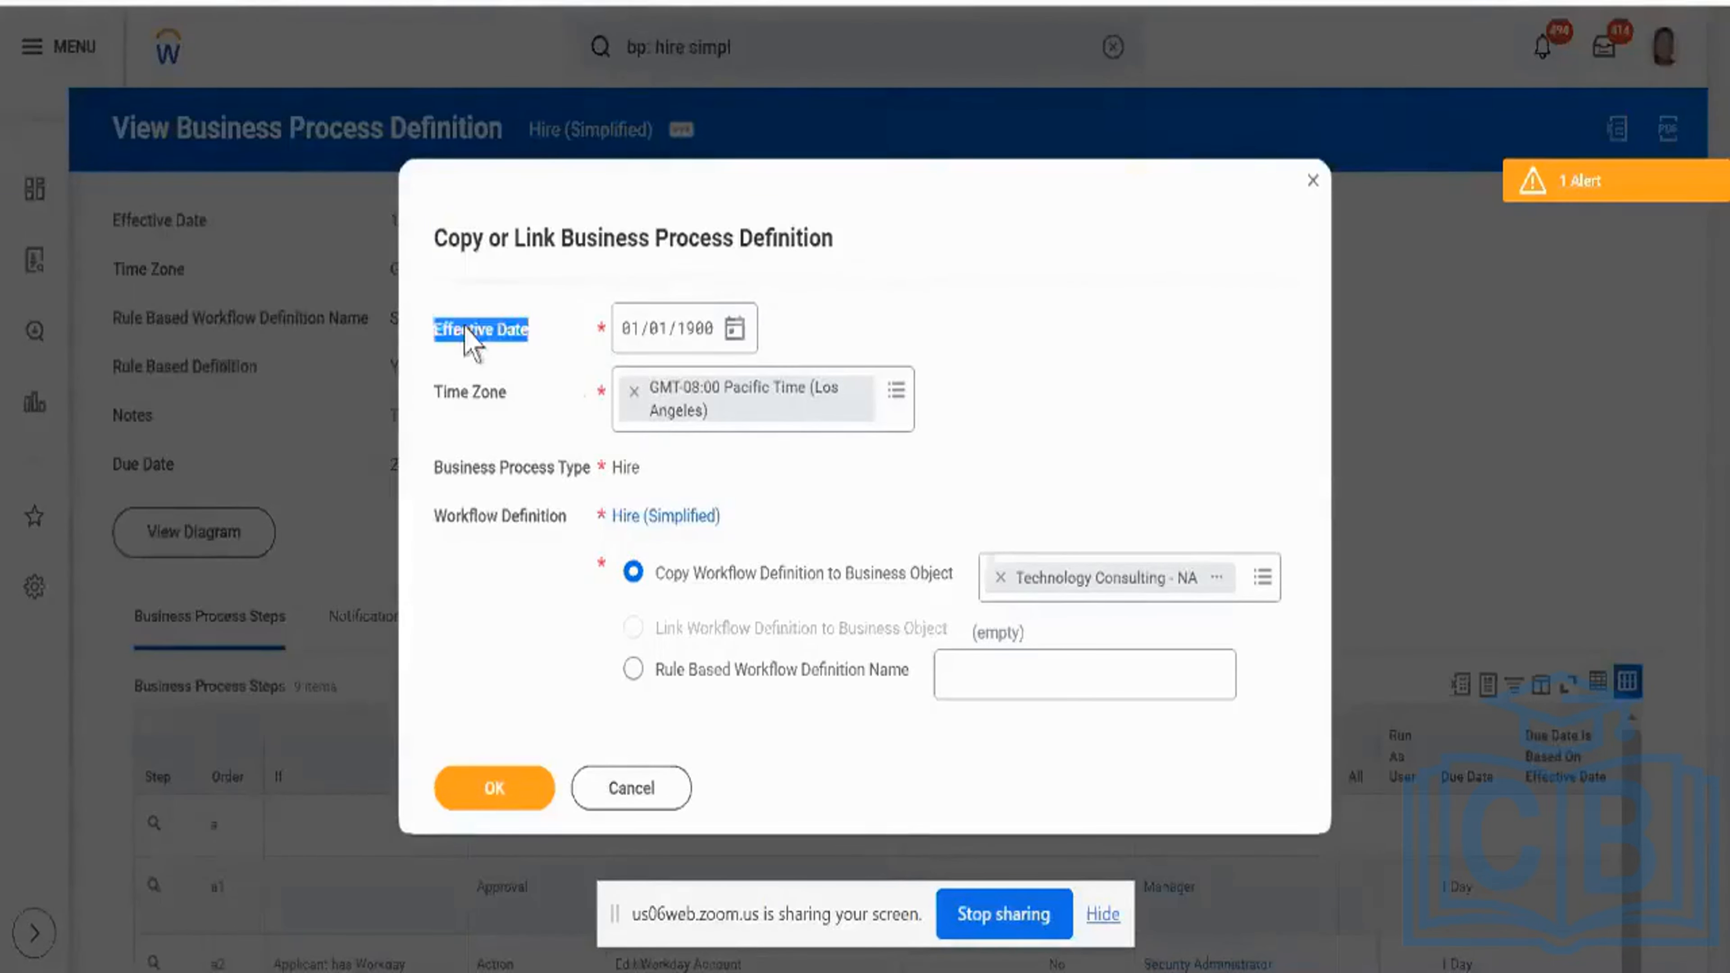
{"action": "left_click", "coordinate": [475, 331]}
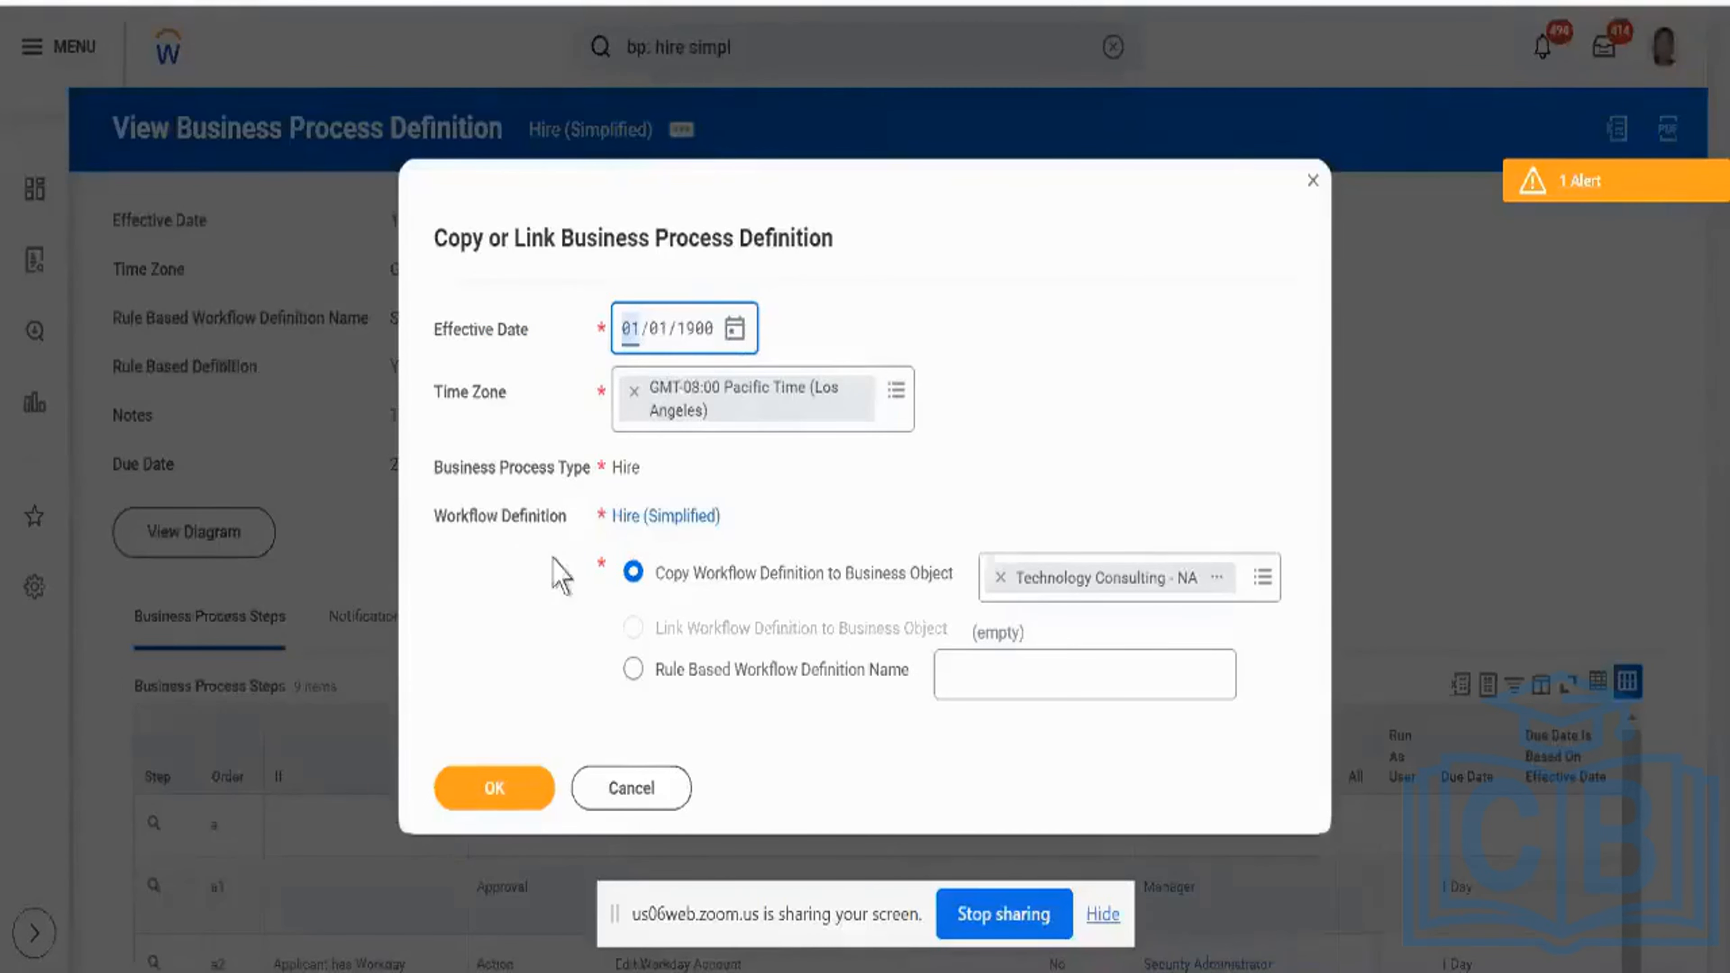
{"action": "mouse_move", "coordinate": [644, 576]}
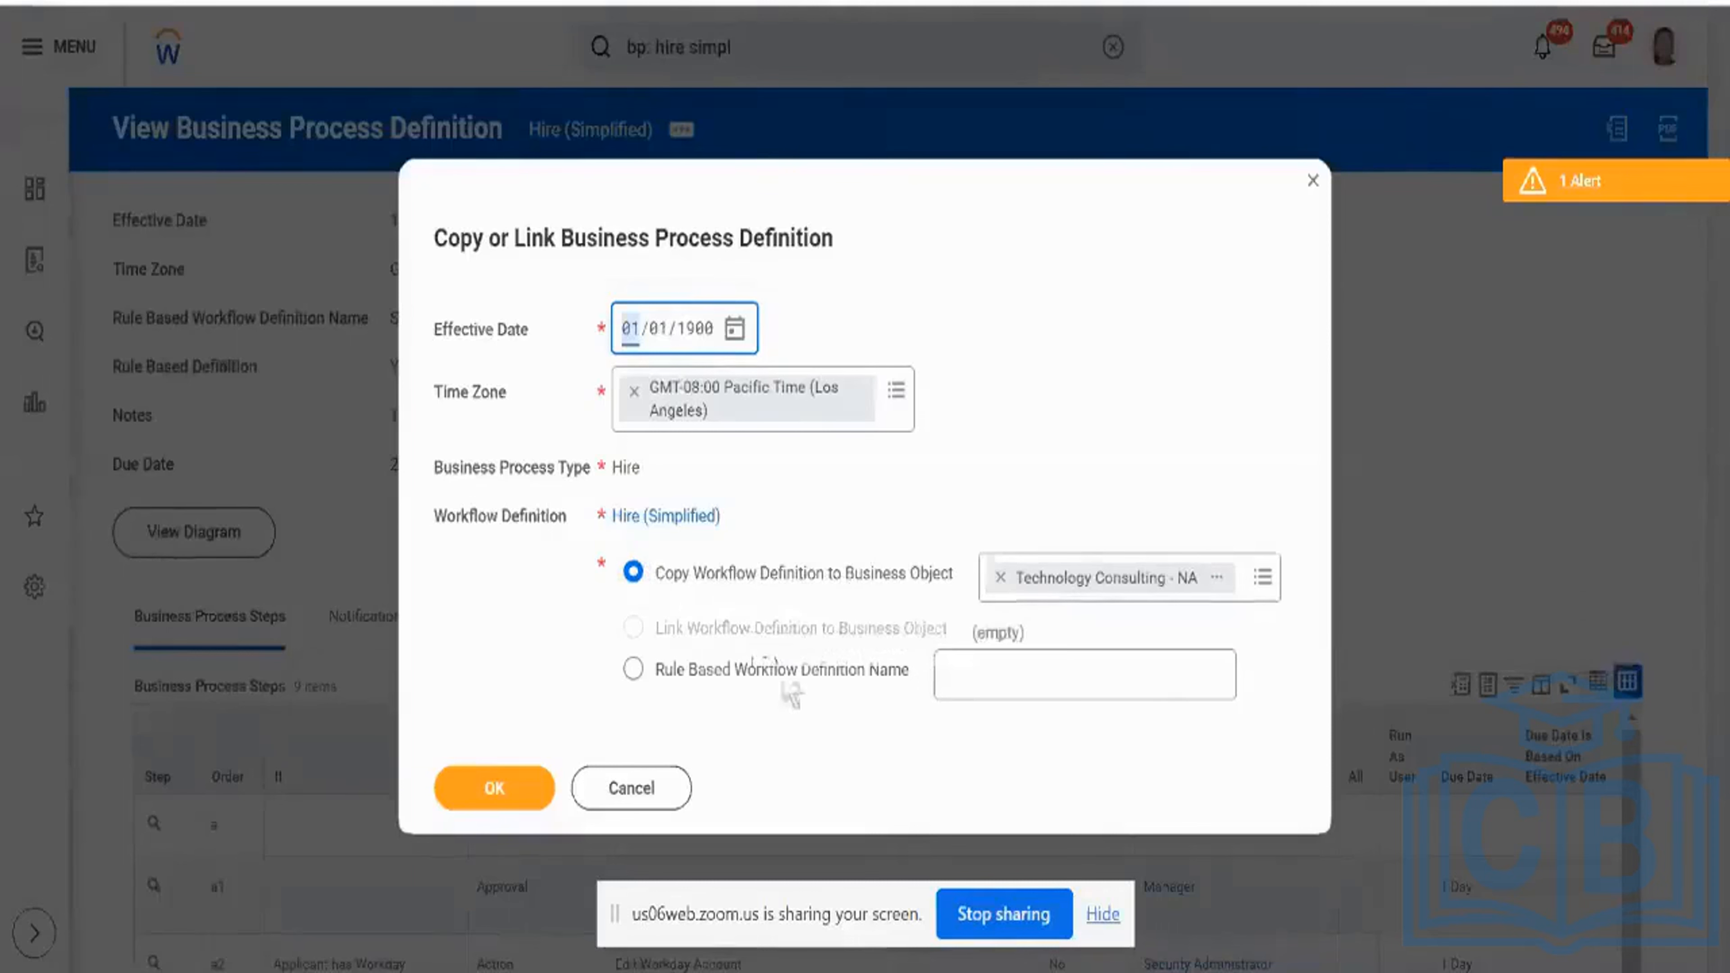
{"action": "mouse_move", "coordinate": [752, 702]}
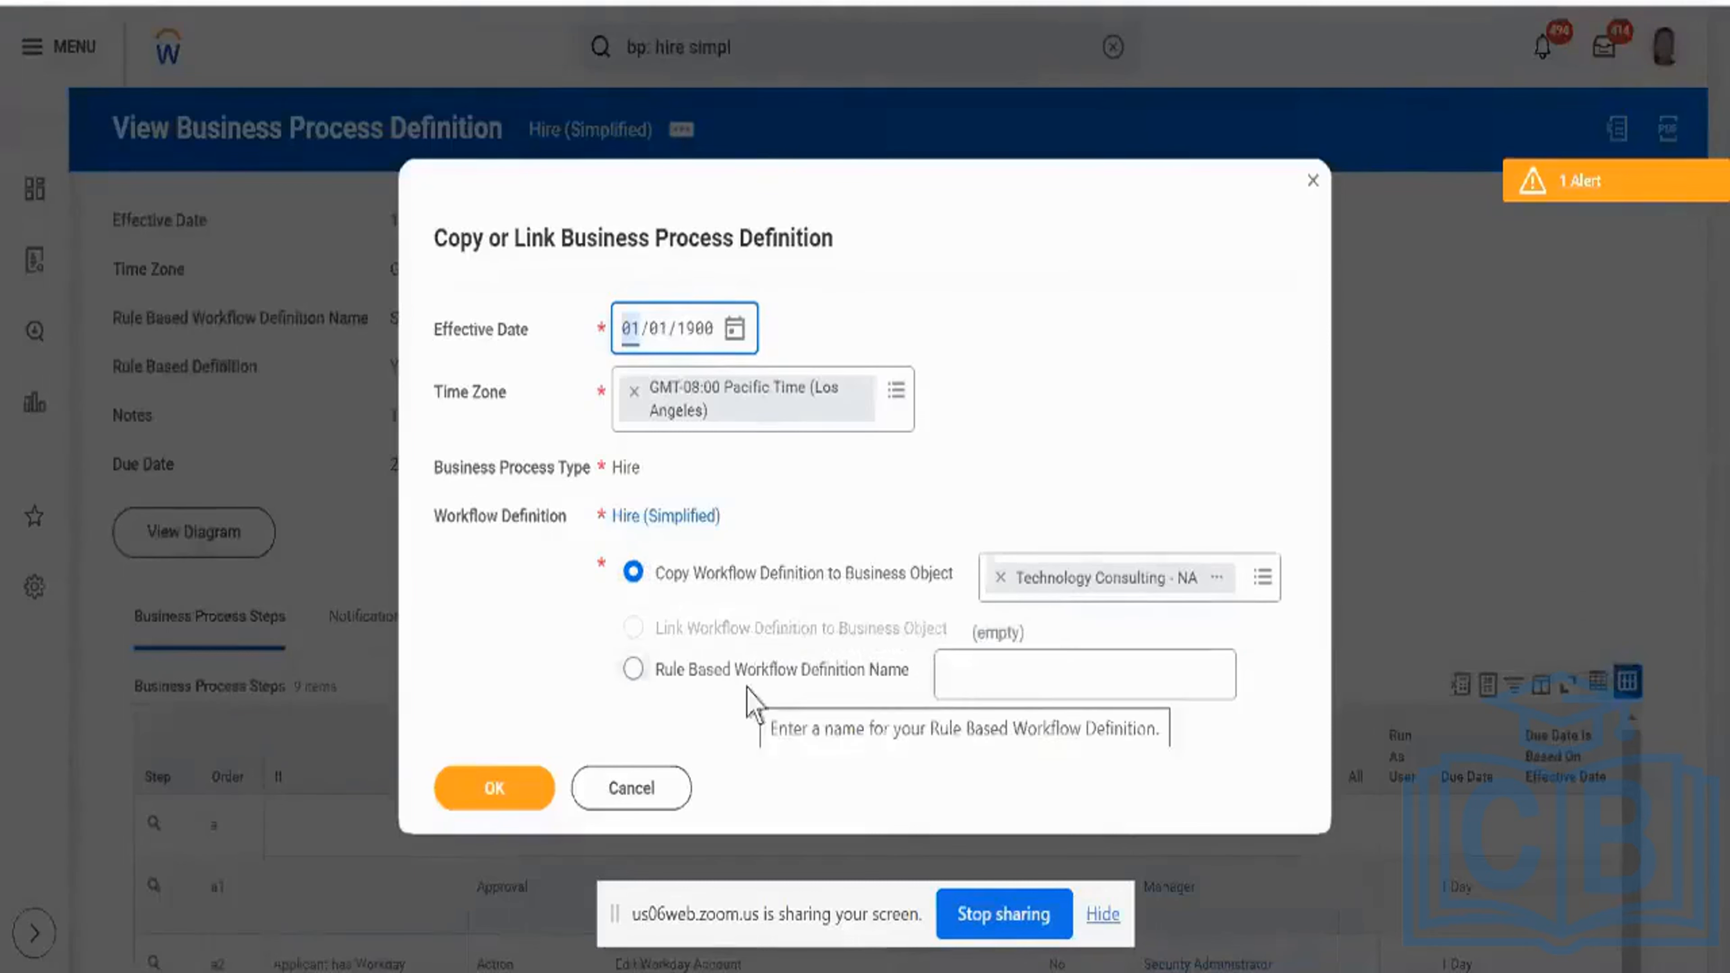
{"action": "mouse_move", "coordinate": [722, 588]}
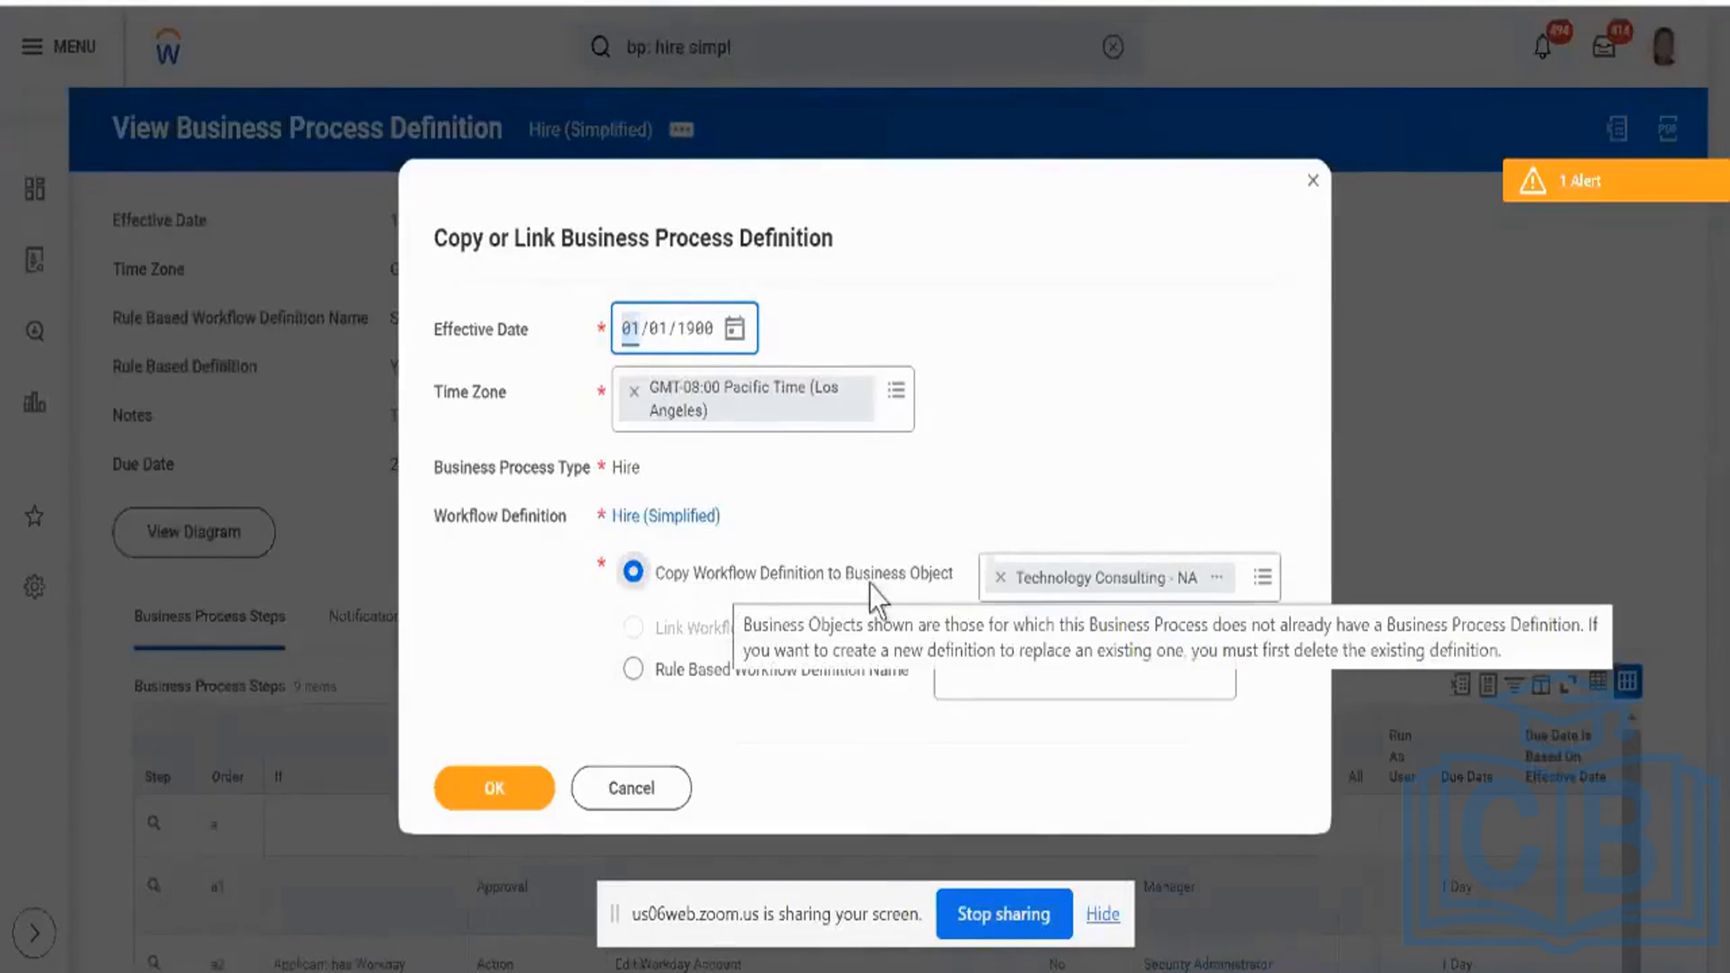
Step: Search for "gg" organizations as the business object that receives the copied workflow definition
{"action": "mouse_move", "coordinate": [1251, 606]}
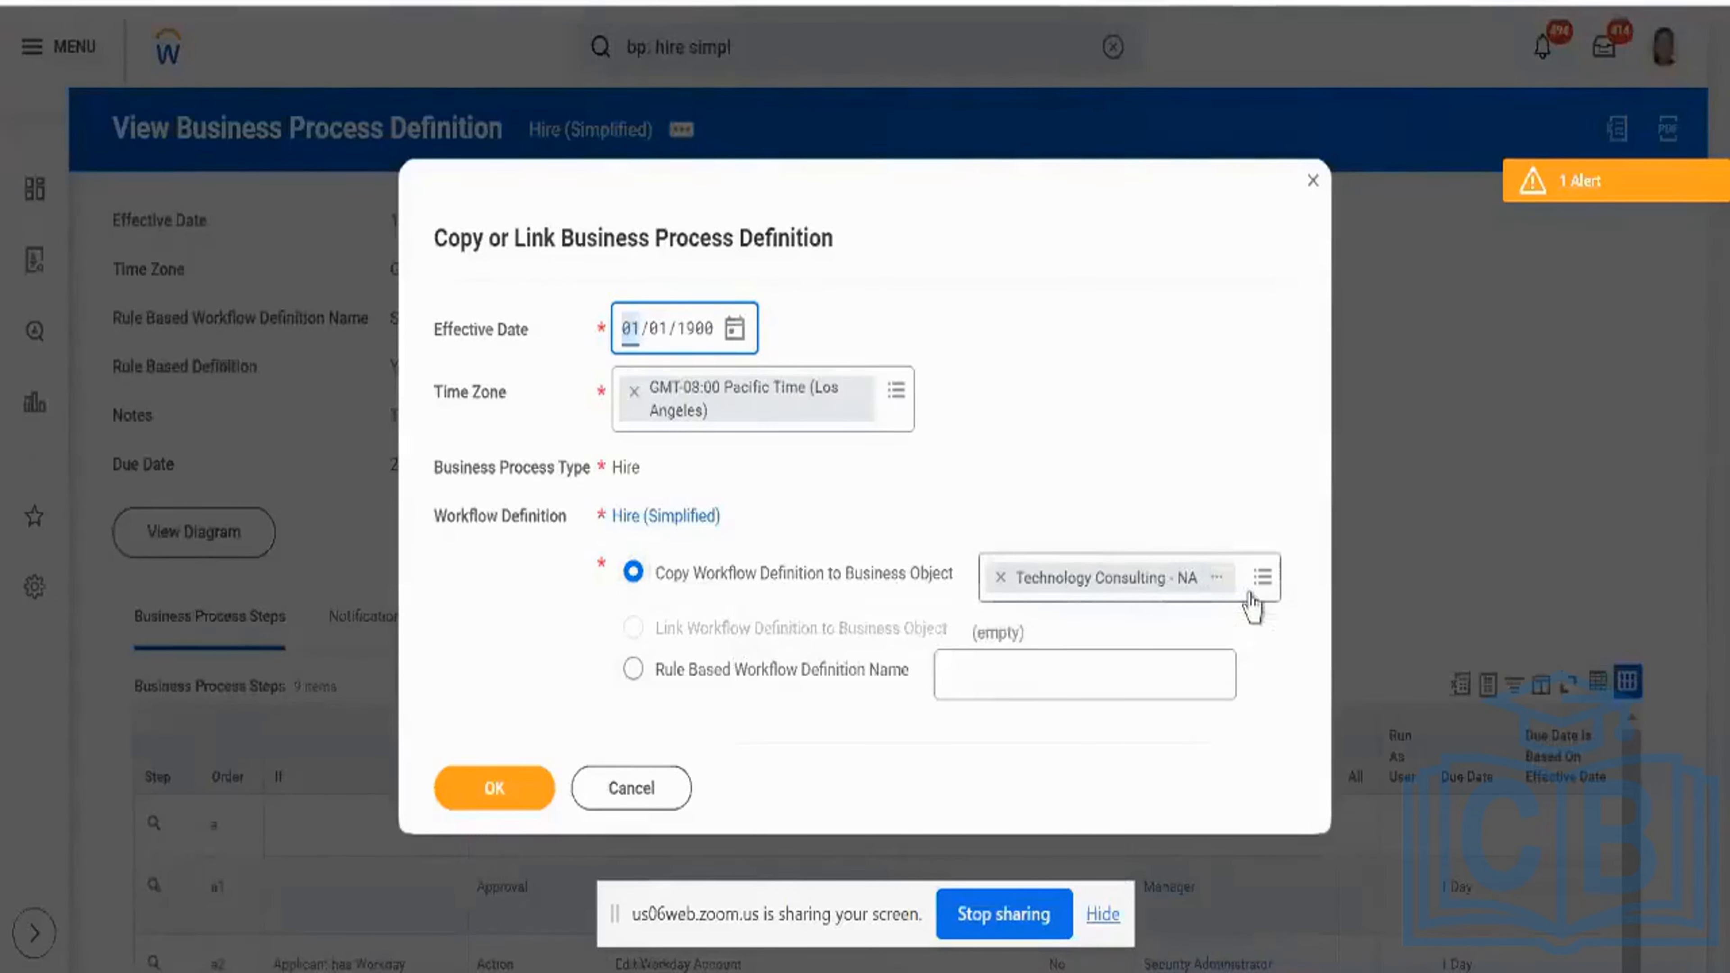
{"action": "left_click", "coordinate": [1093, 600]}
{"action": "type", "text": "gg"}
{"action": "key", "text": "Return"}
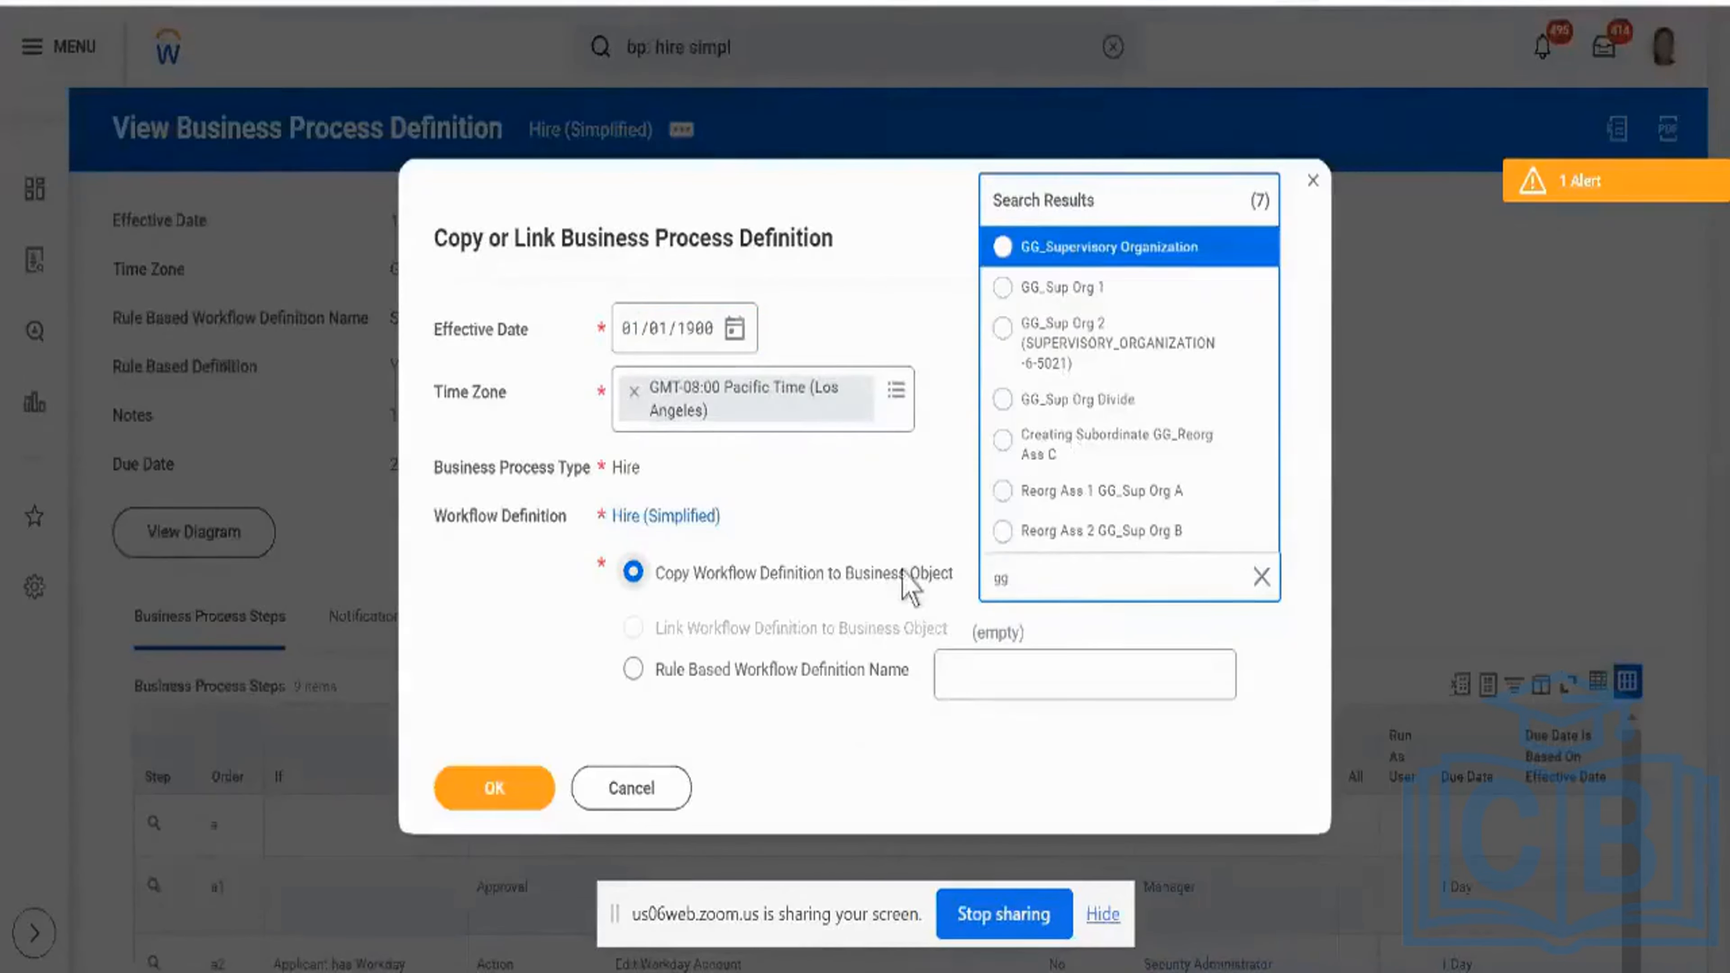
Step: Select Technology Consulting - NA again as the target business object and try to submit the copy
{"action": "double_click", "coordinate": [1014, 578]}
{"action": "type", "text": "ledh consul"}
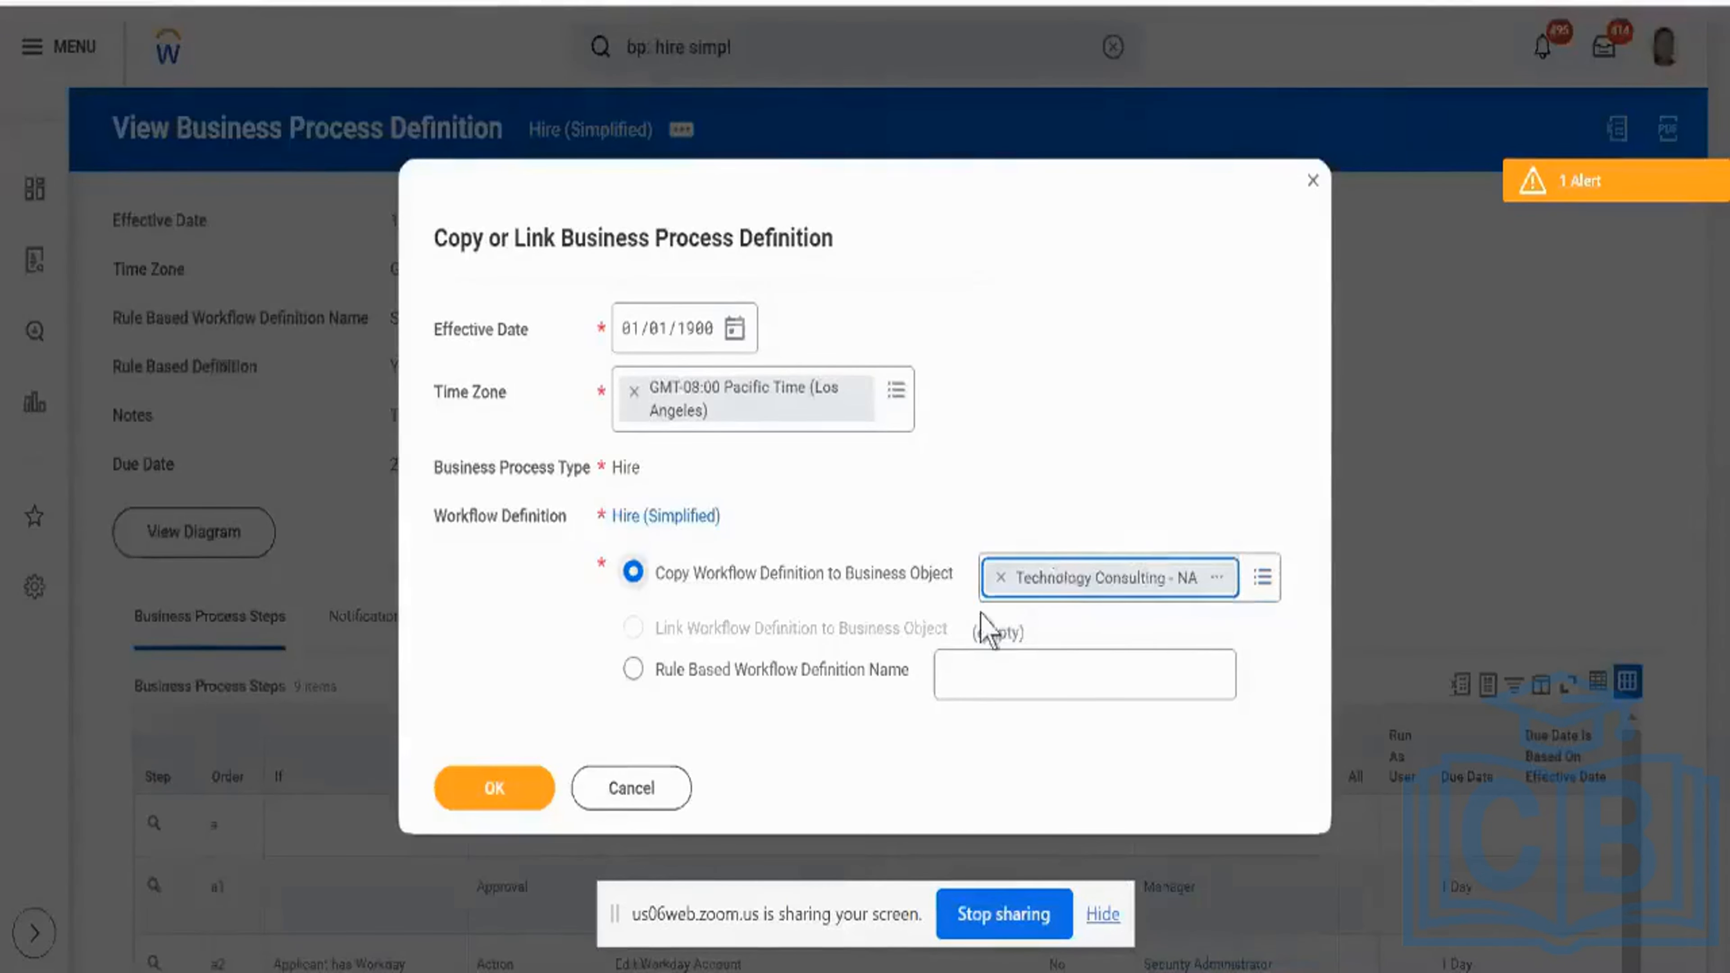
{"action": "left_click", "coordinate": [502, 784]}
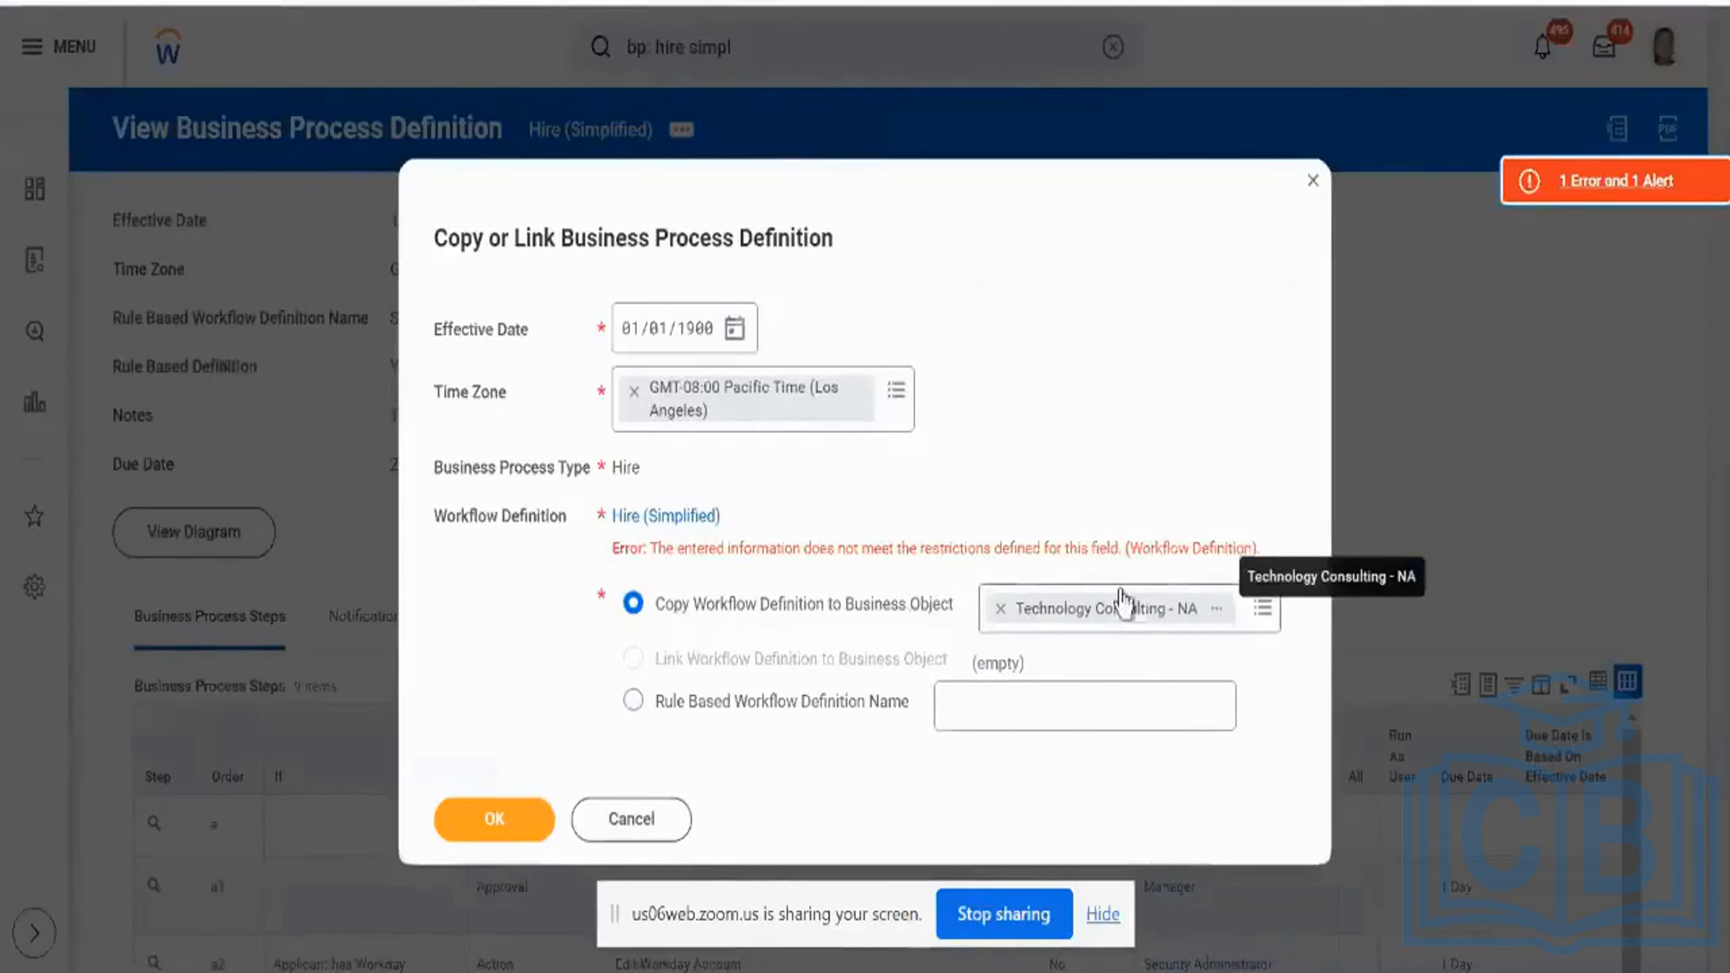
{"action": "mouse_move", "coordinate": [1122, 602]}
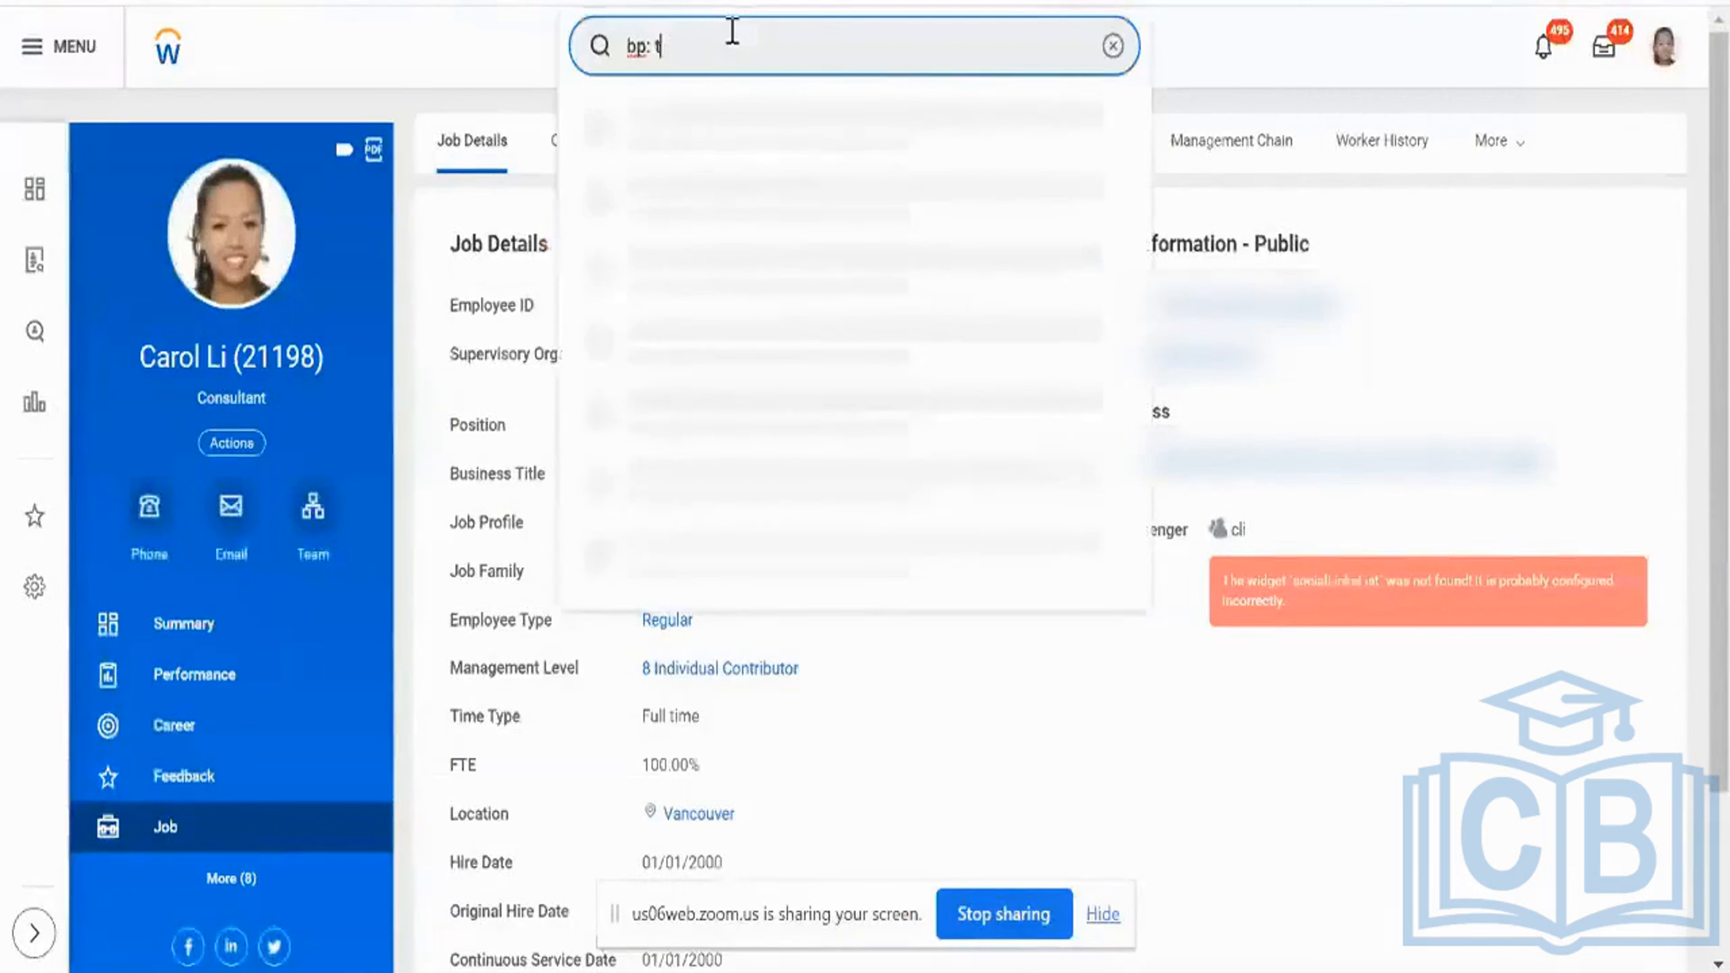
Step: Find the Hire for Technology Consulting - NA definition by searching "bp: hire tech cons" and look through its related actions
{"action": "type", "text": "hire tech cons"}
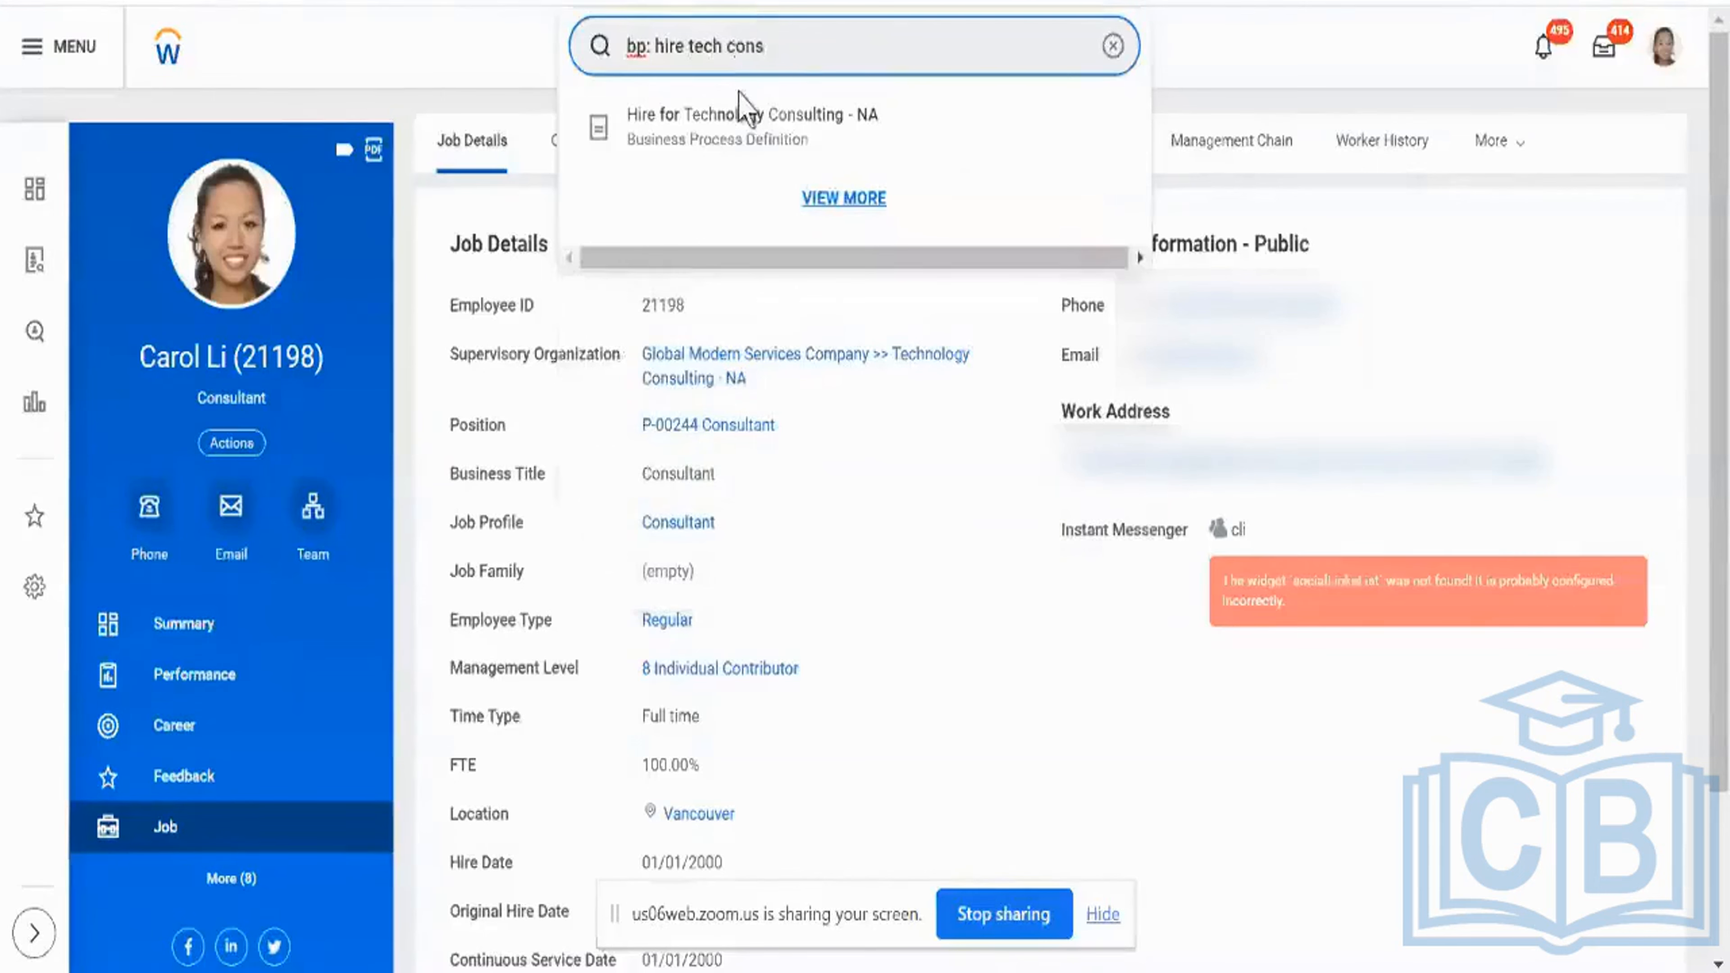
{"action": "left_click", "coordinate": [746, 130]}
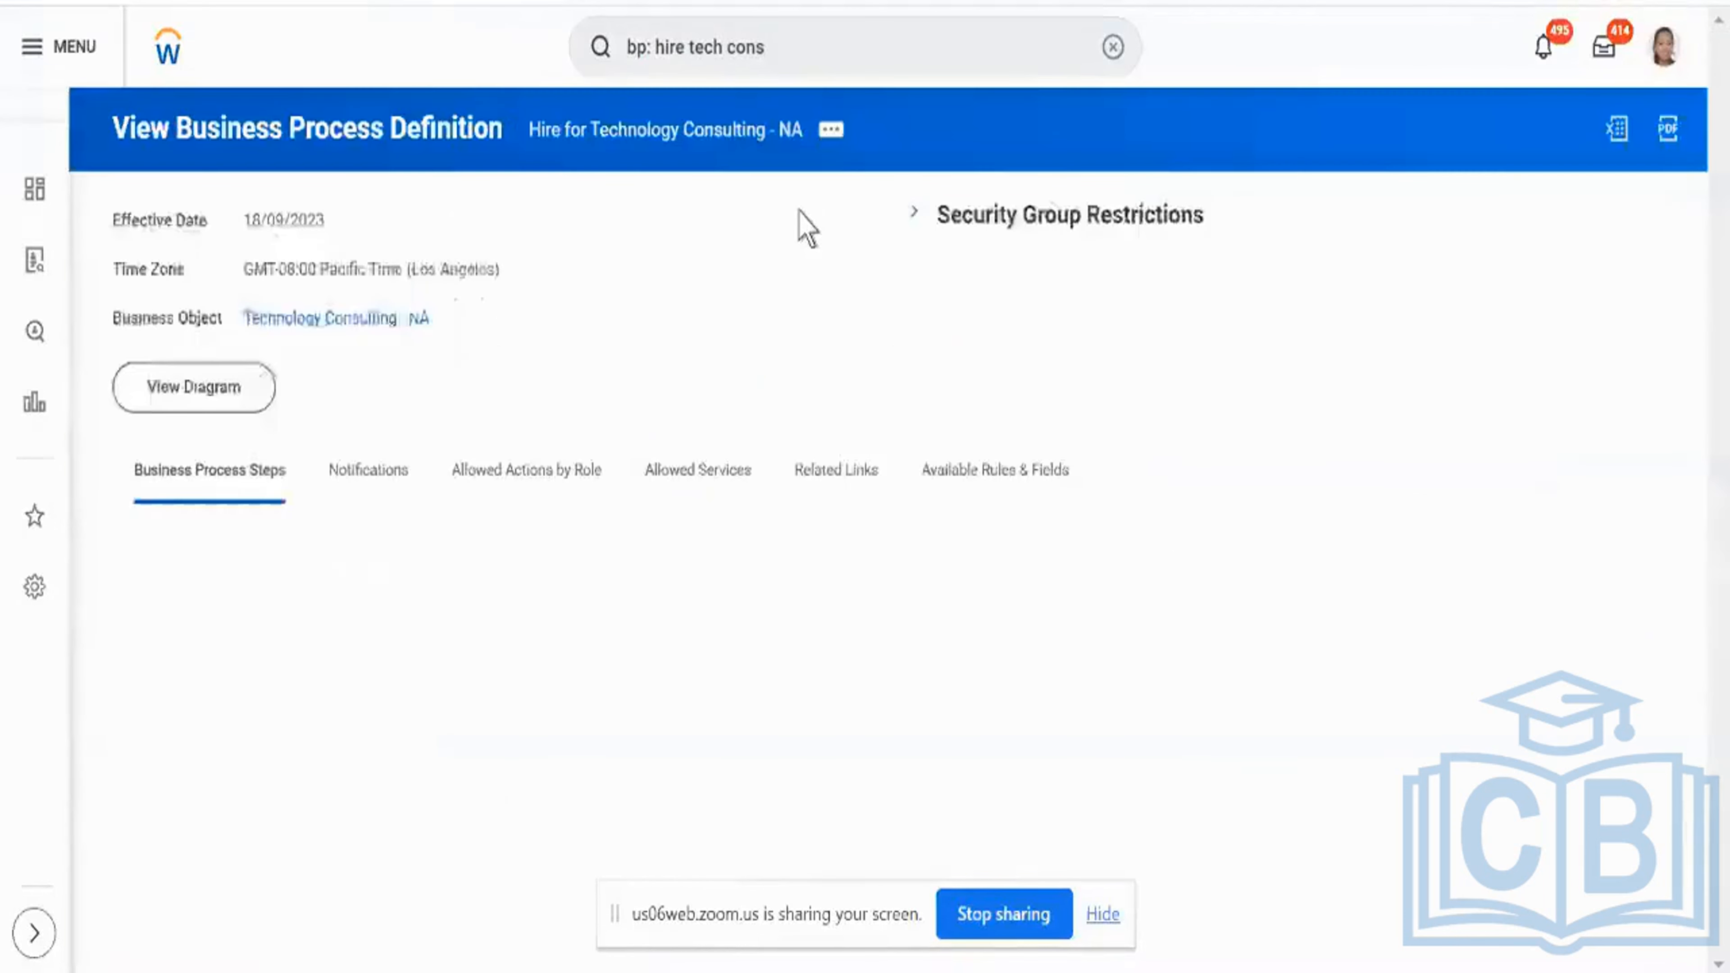
{"action": "left_click", "coordinate": [830, 129]}
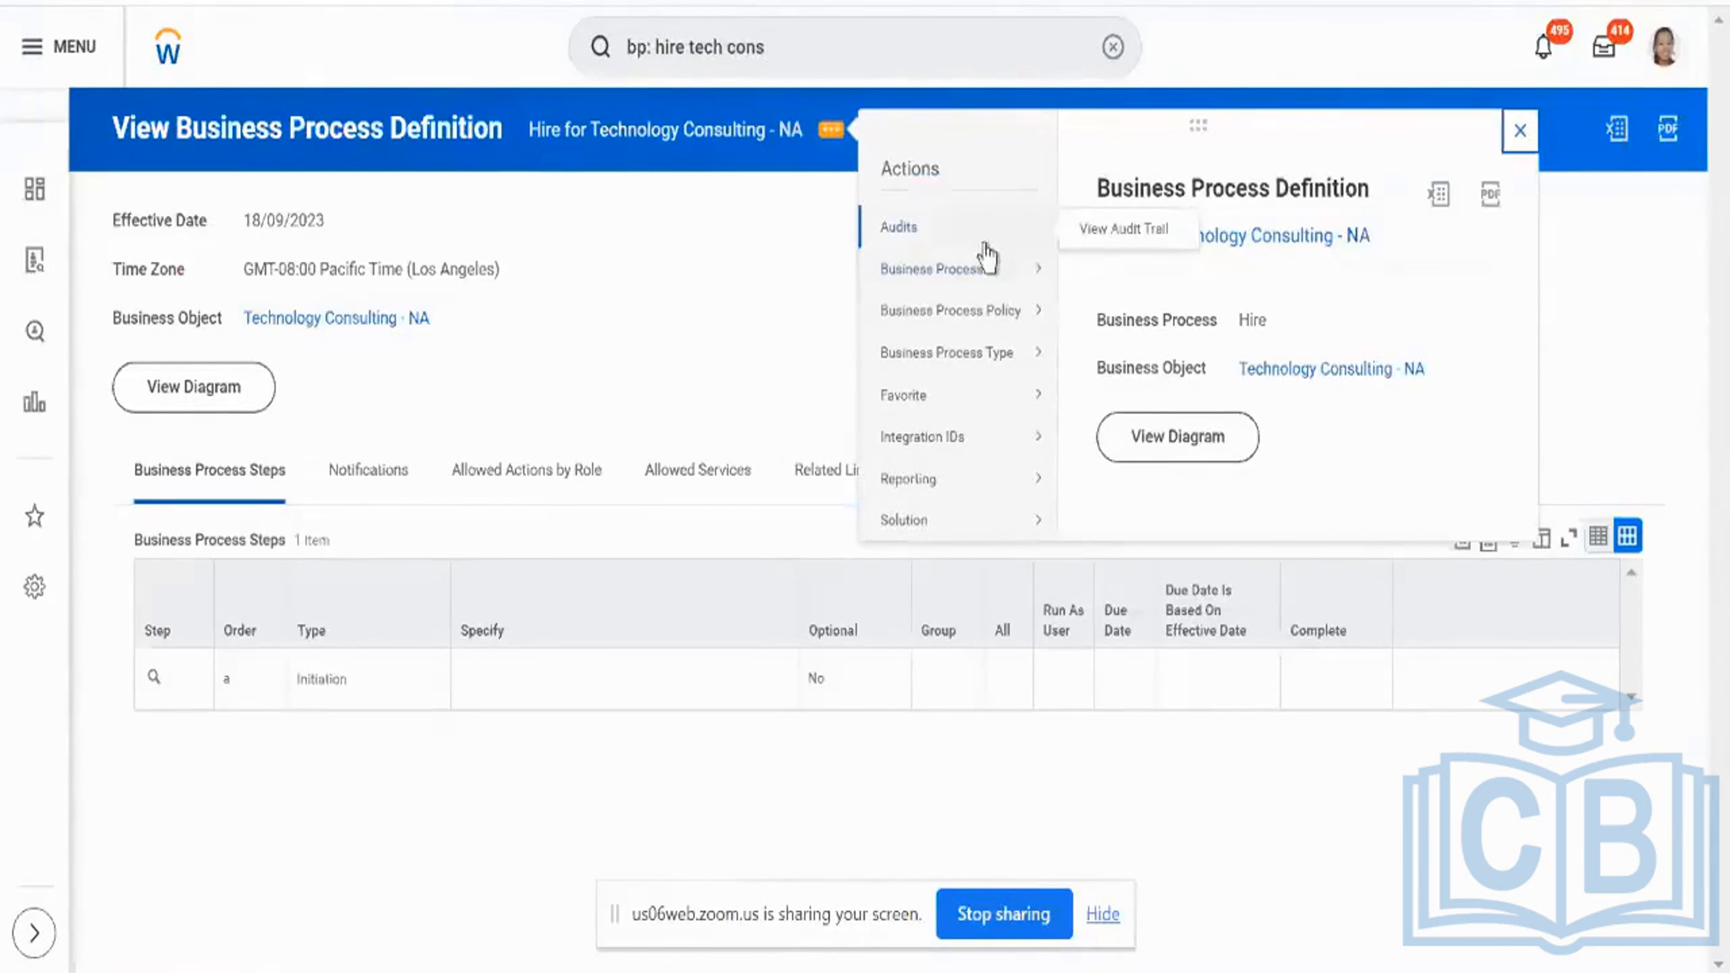
{"action": "mouse_move", "coordinate": [981, 273]}
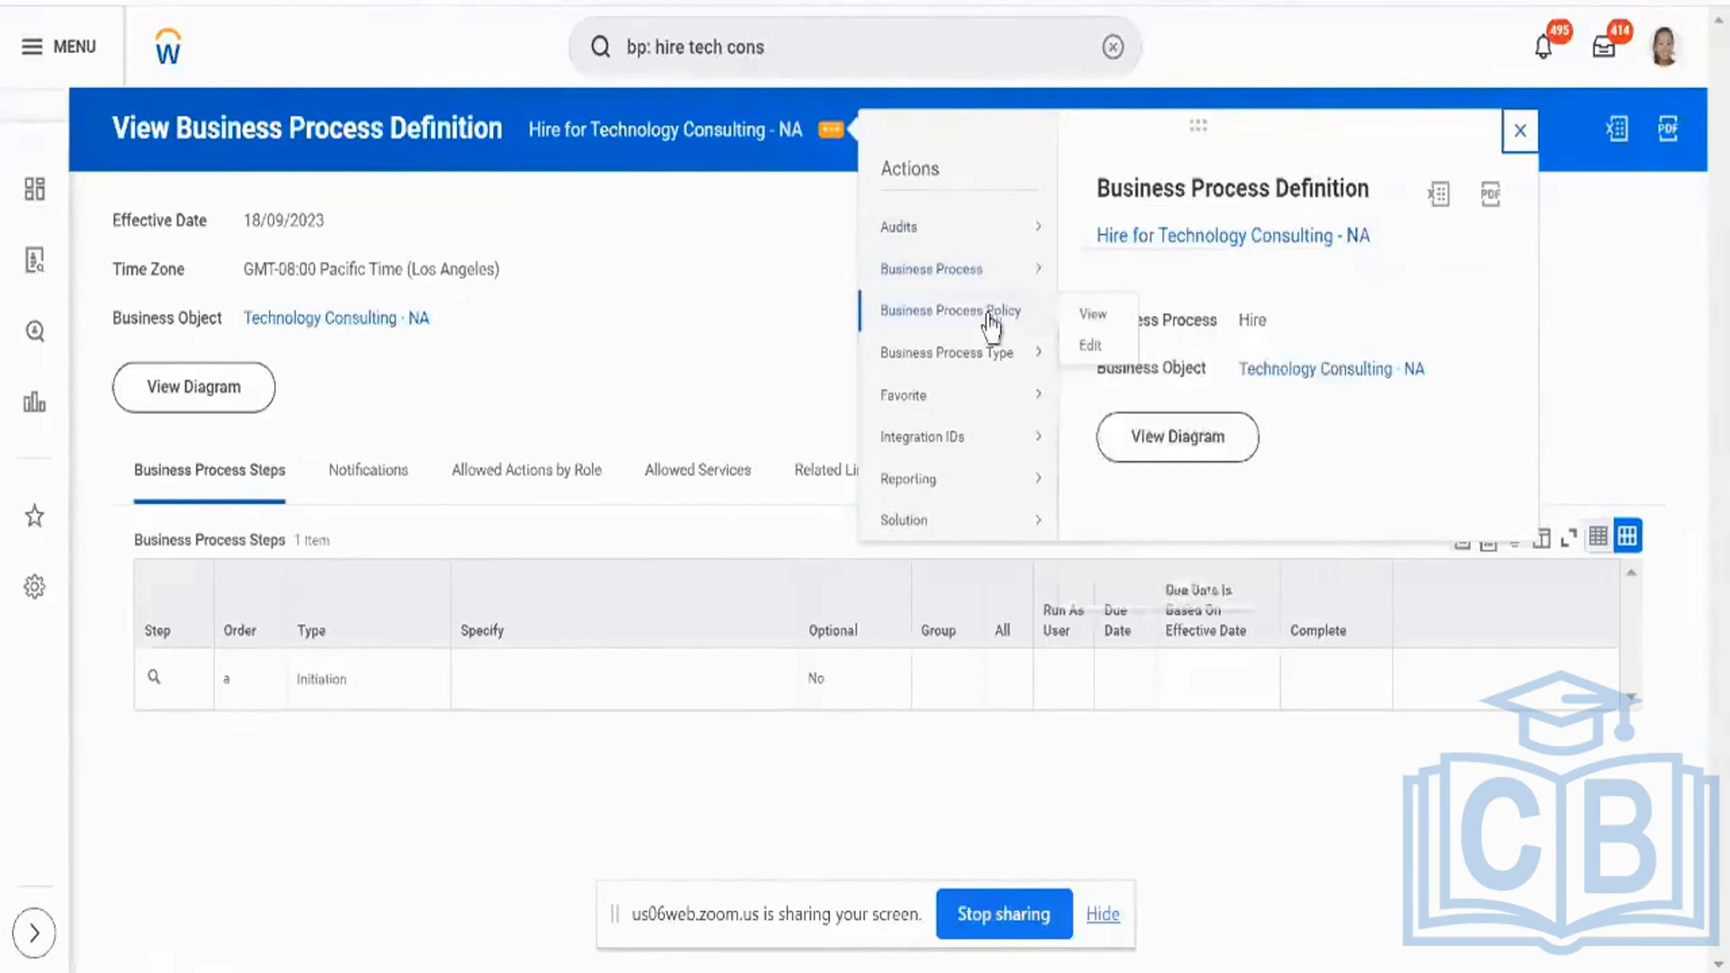
{"action": "mouse_move", "coordinate": [1000, 372]}
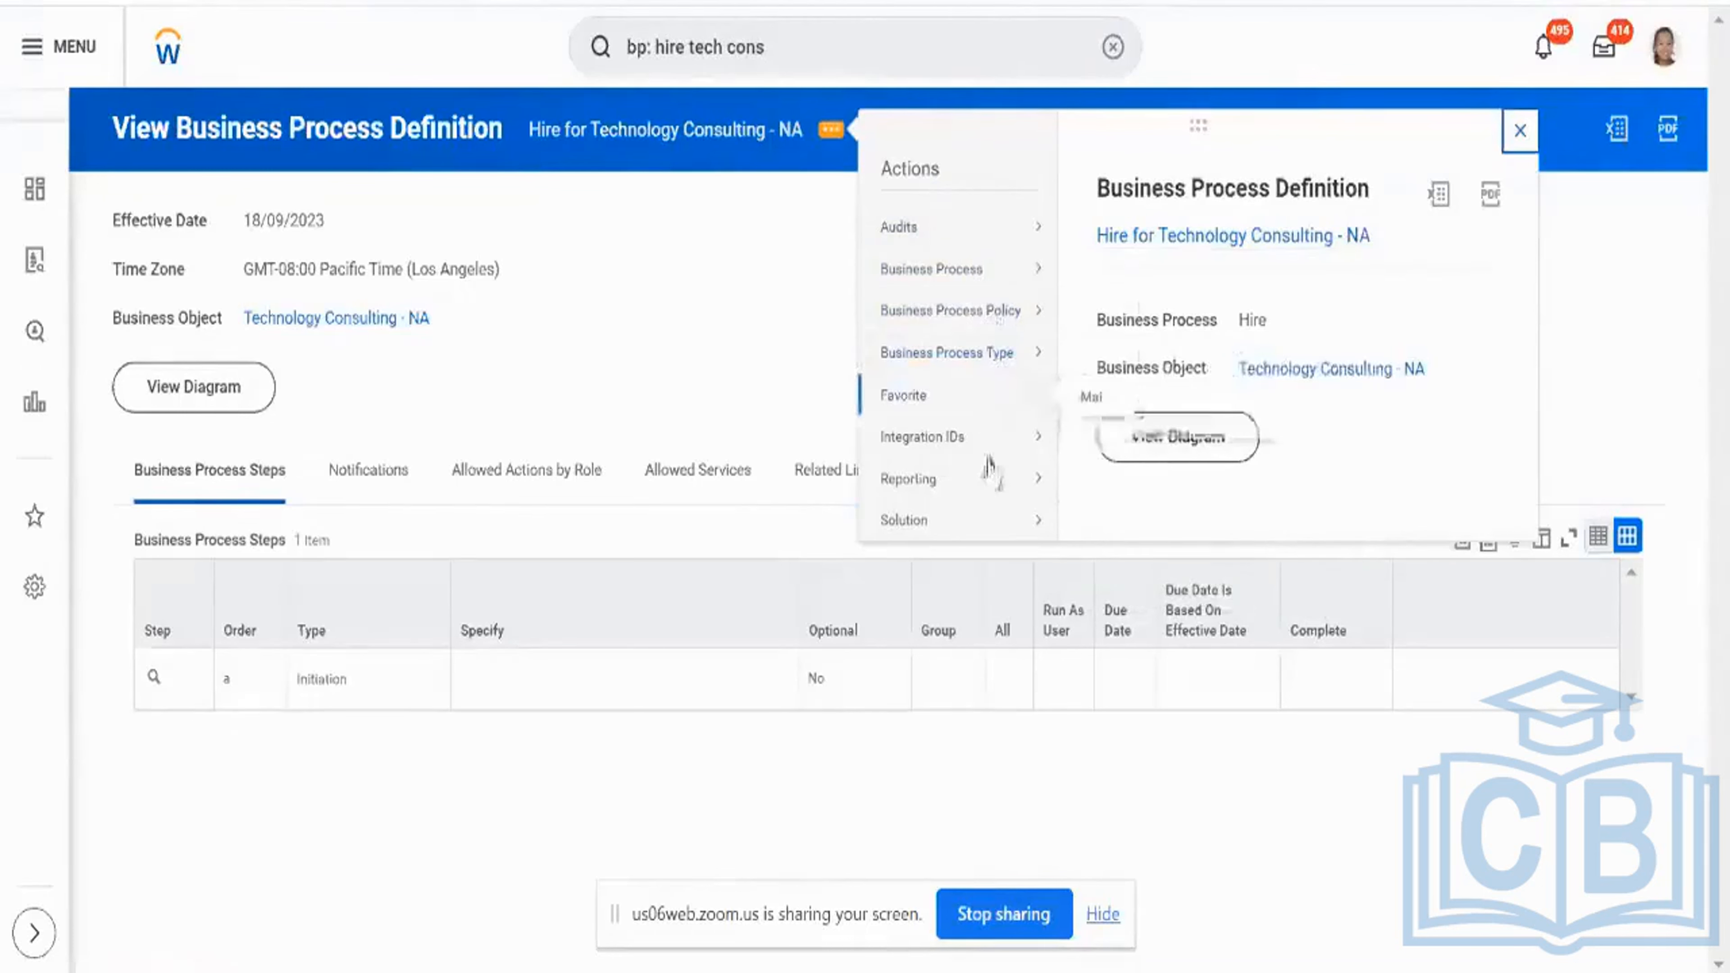
{"action": "mouse_move", "coordinate": [988, 521]}
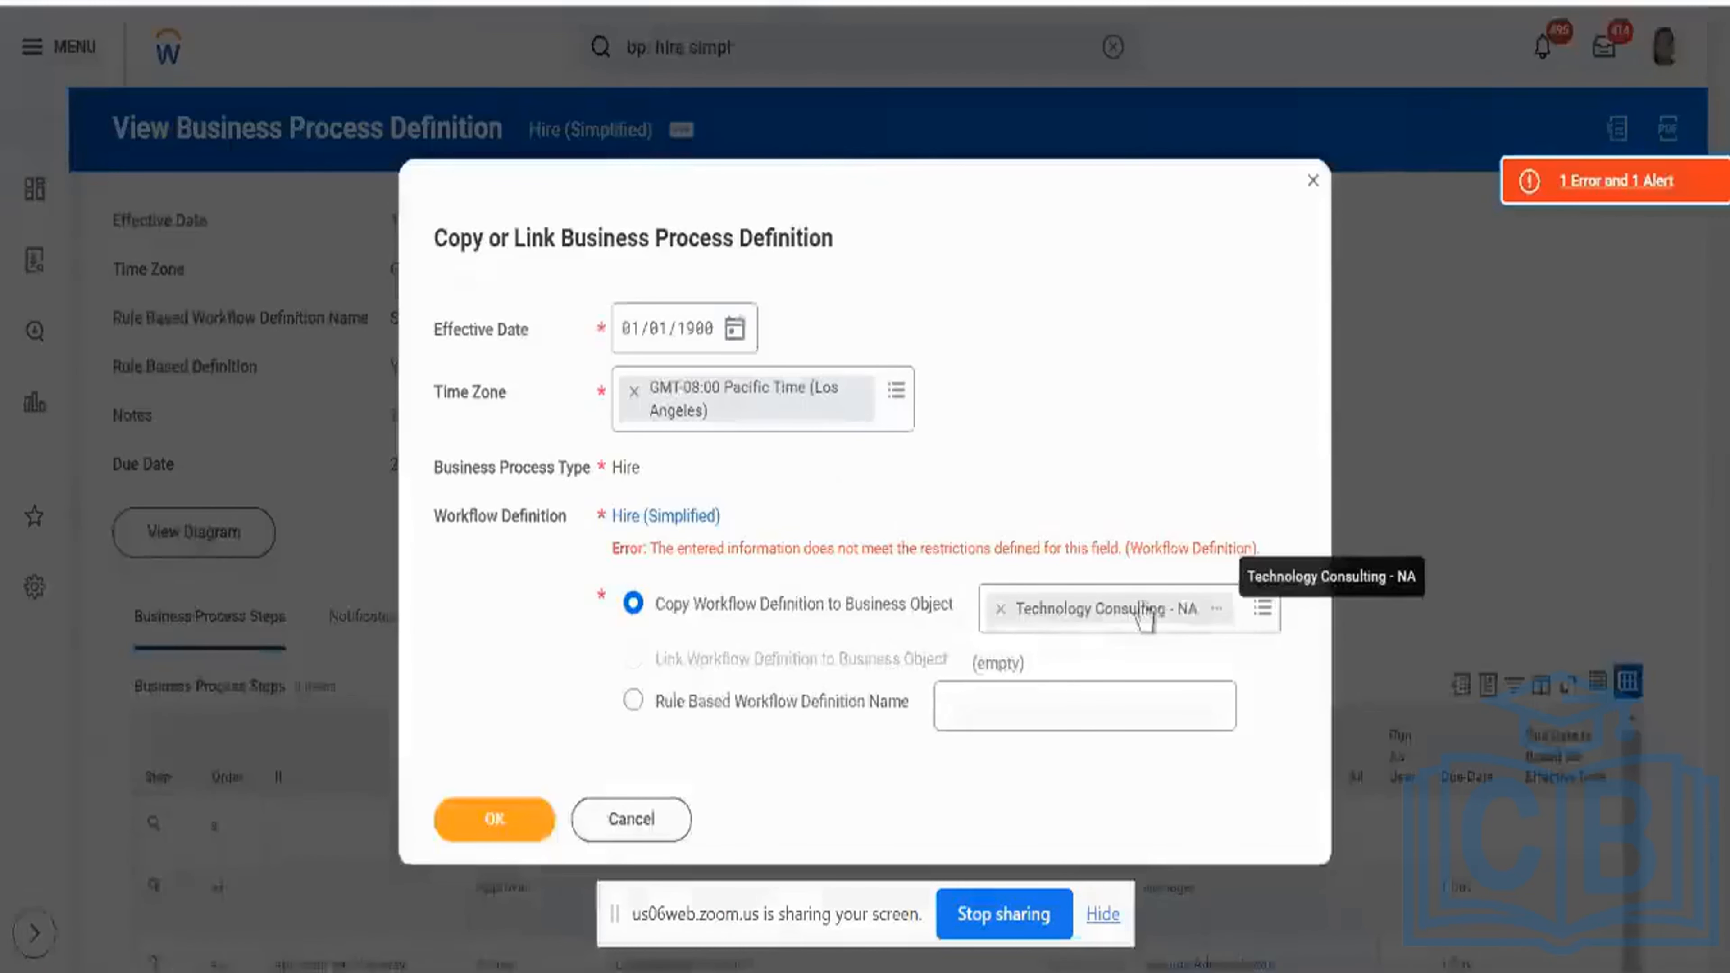
Step: Replace the target business object with NS_Test_Sup_Org, found by searching "ns", and try to submit the copy
{"action": "left_click", "coordinate": [1000, 609]}
{"action": "type", "text": "na"}
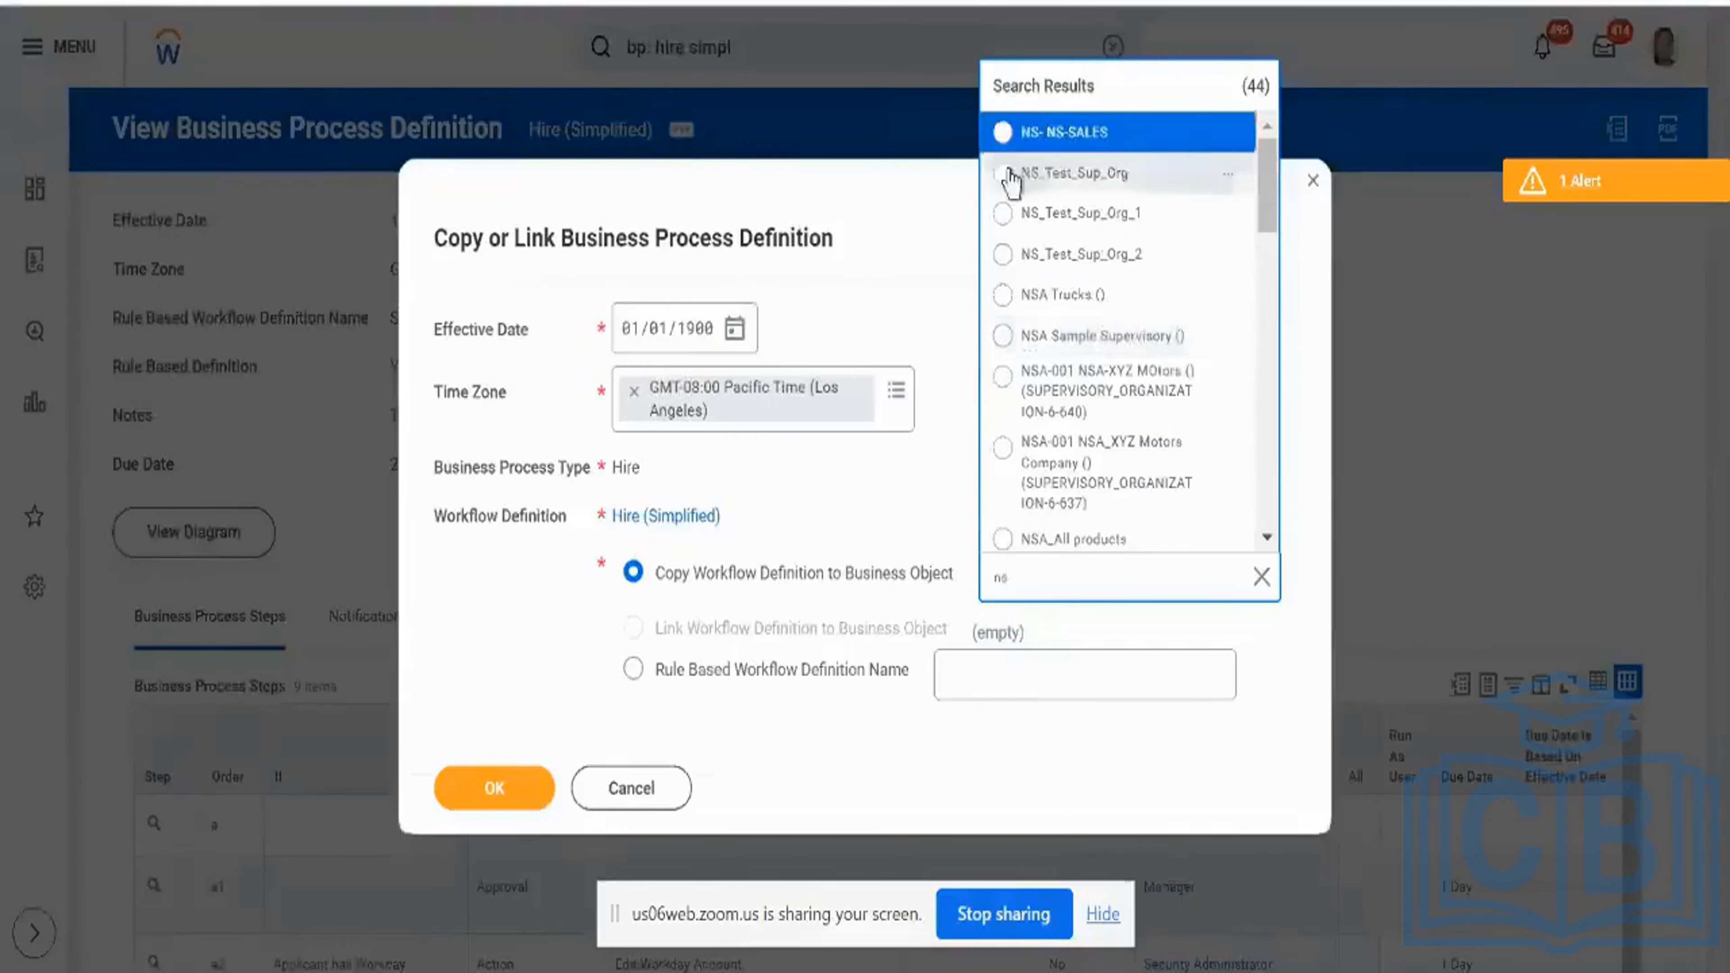
{"action": "left_click", "coordinate": [1005, 174]}
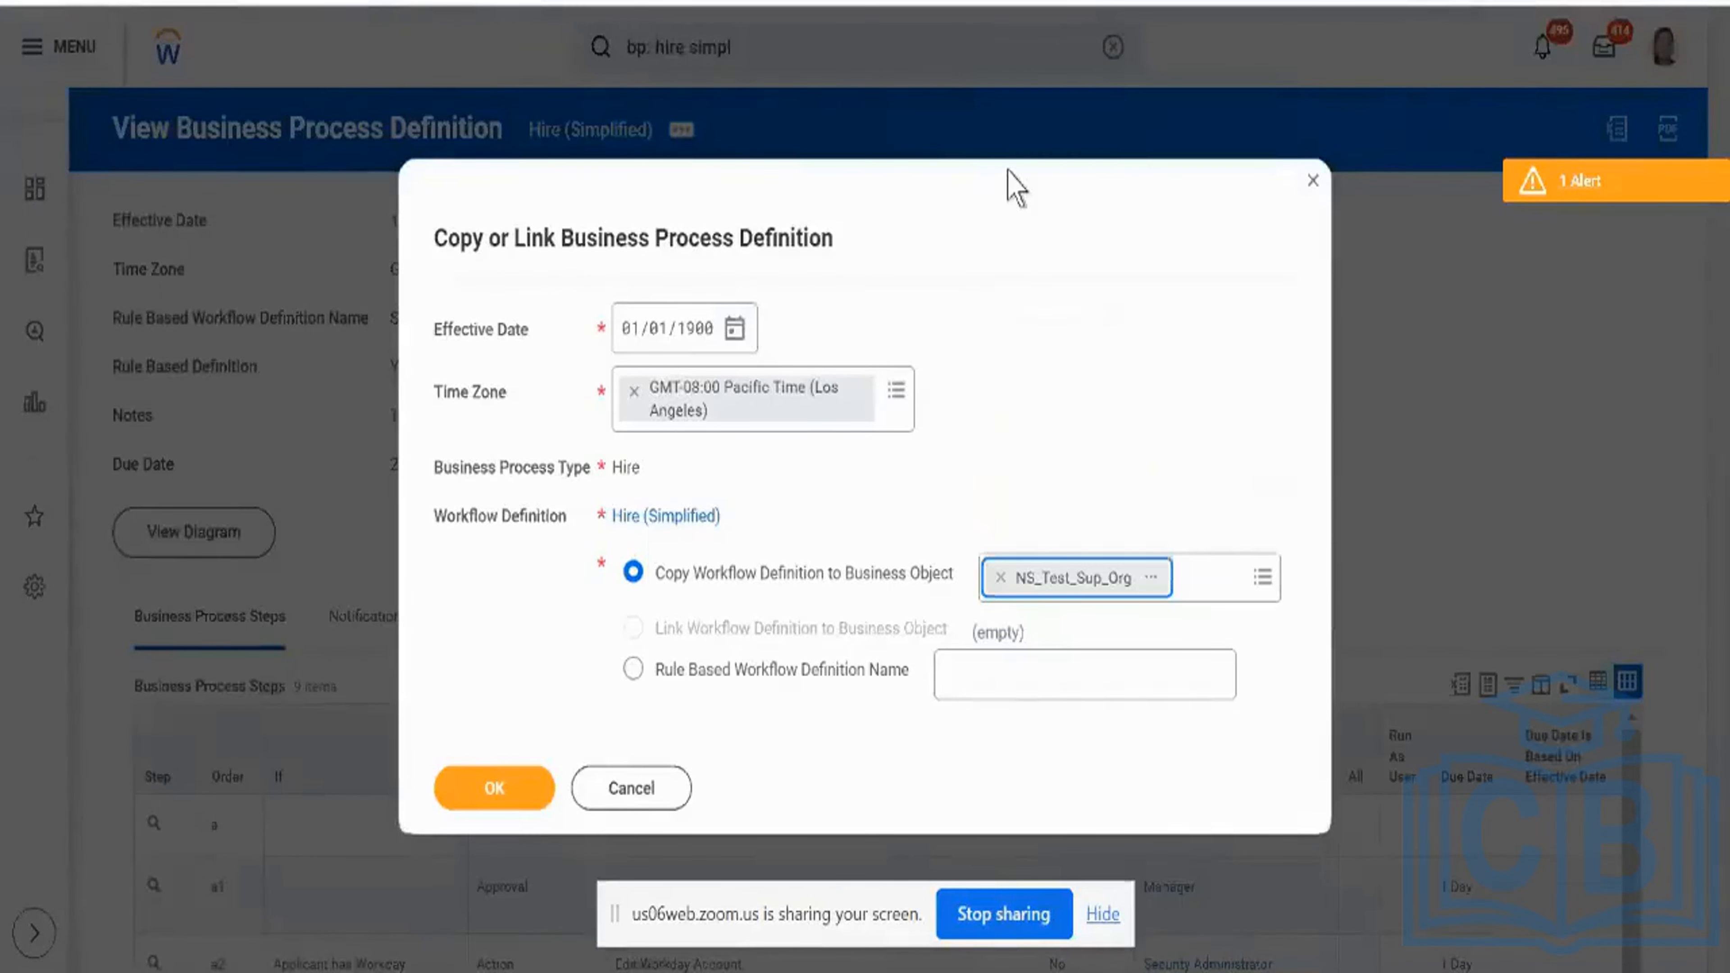
{"action": "left_click", "coordinate": [495, 791]}
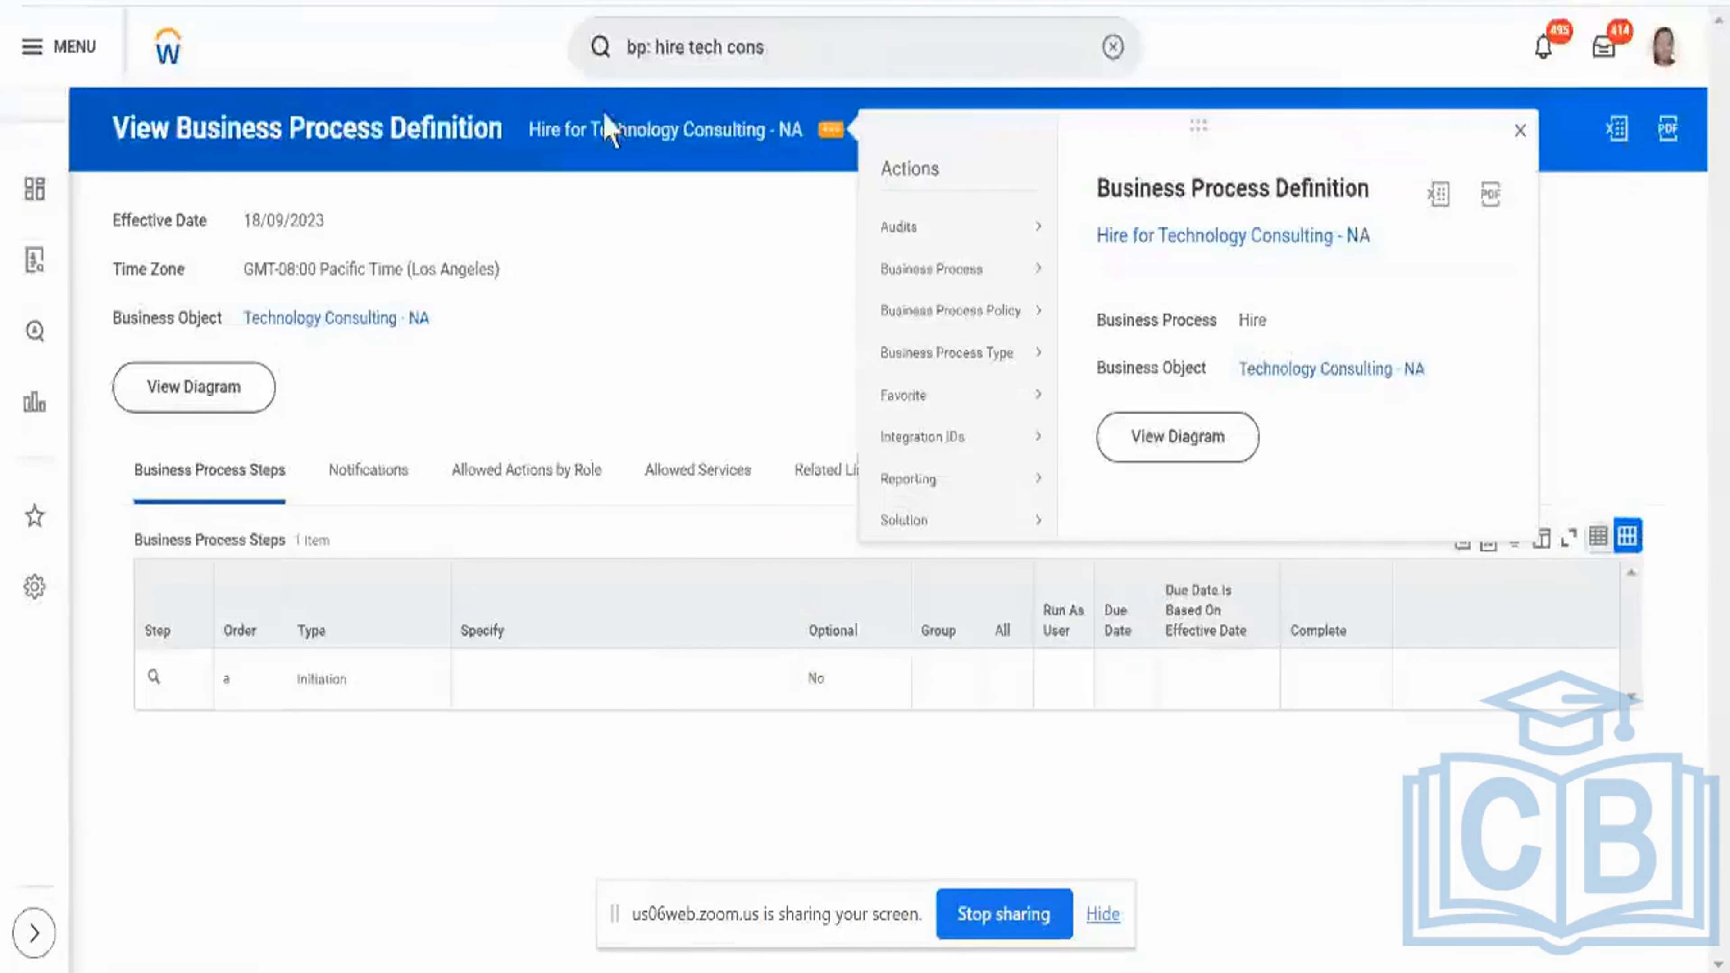
Step: Search for existing Hire definitions of the NS organizations using "bp: hire ns"
{"action": "left_click", "coordinate": [826, 27]}
{"action": "key", "text": "BackSpace"}
{"action": "key", "text": "BackSpace"}
{"action": "key", "text": "BackSpace"}
{"action": "key", "text": "BackSpace"}
{"action": "key", "text": "BackSpace"}
{"action": "key", "text": "BackSpace"}
{"action": "key", "text": "BackSpace"}
{"action": "key", "text": "BackSpace"}
{"action": "key", "text": "BackSpace"}
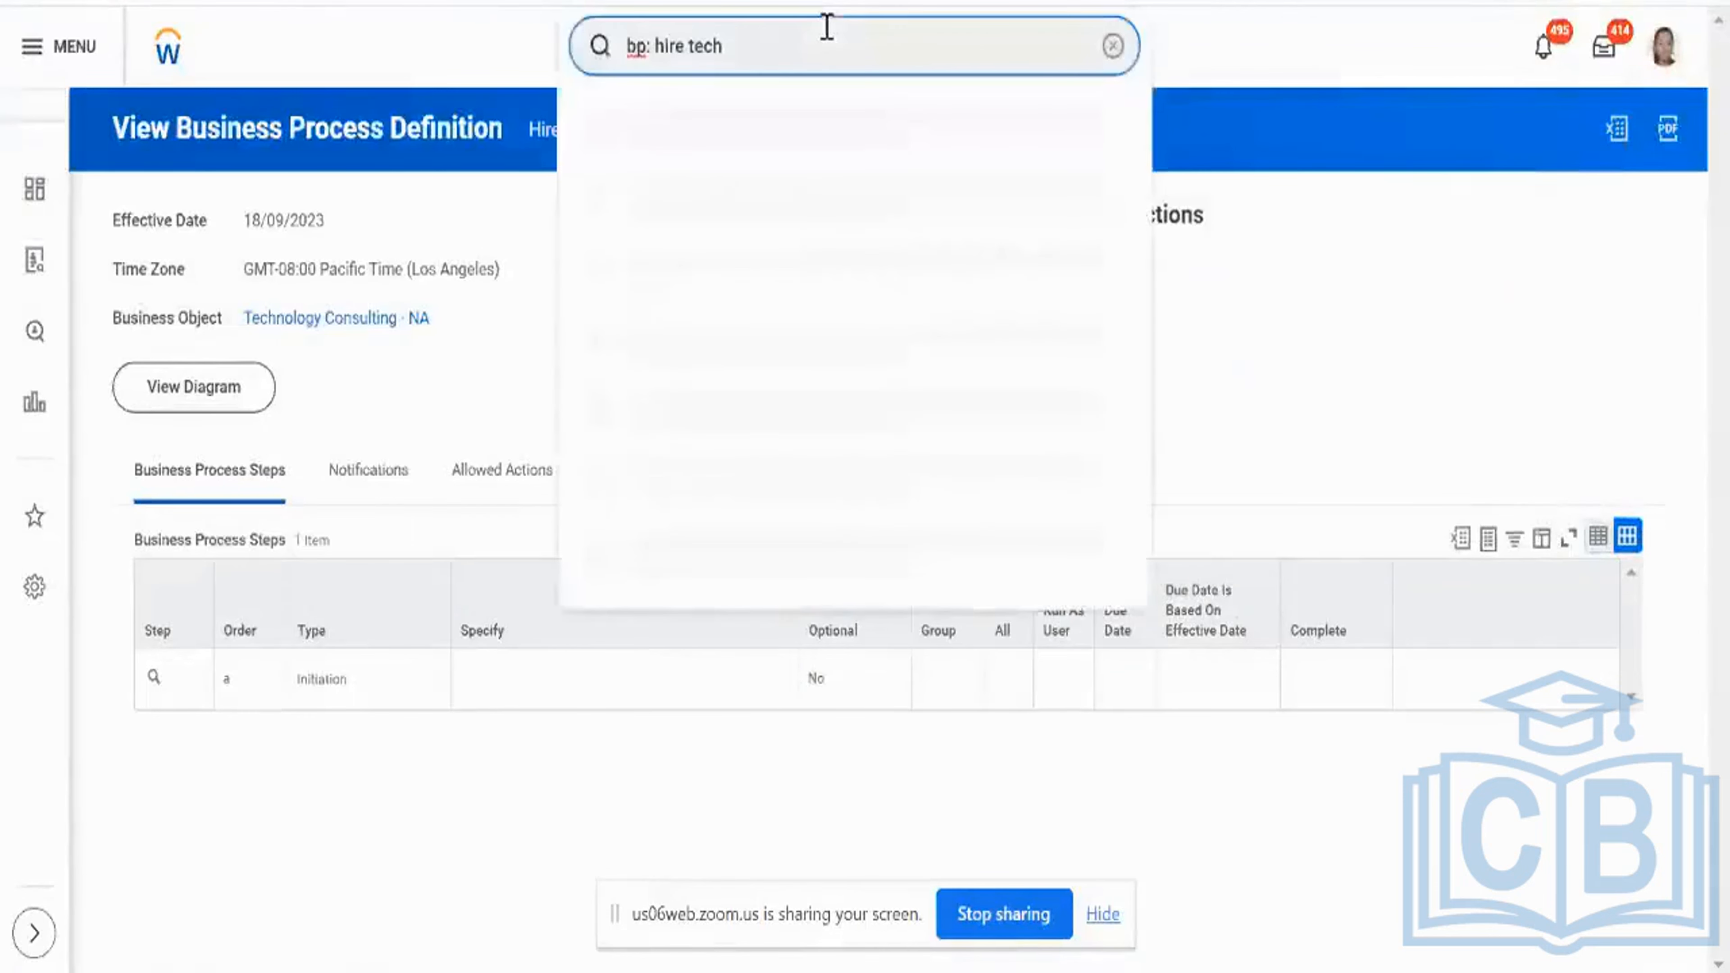
{"action": "type", "text": "ns"}
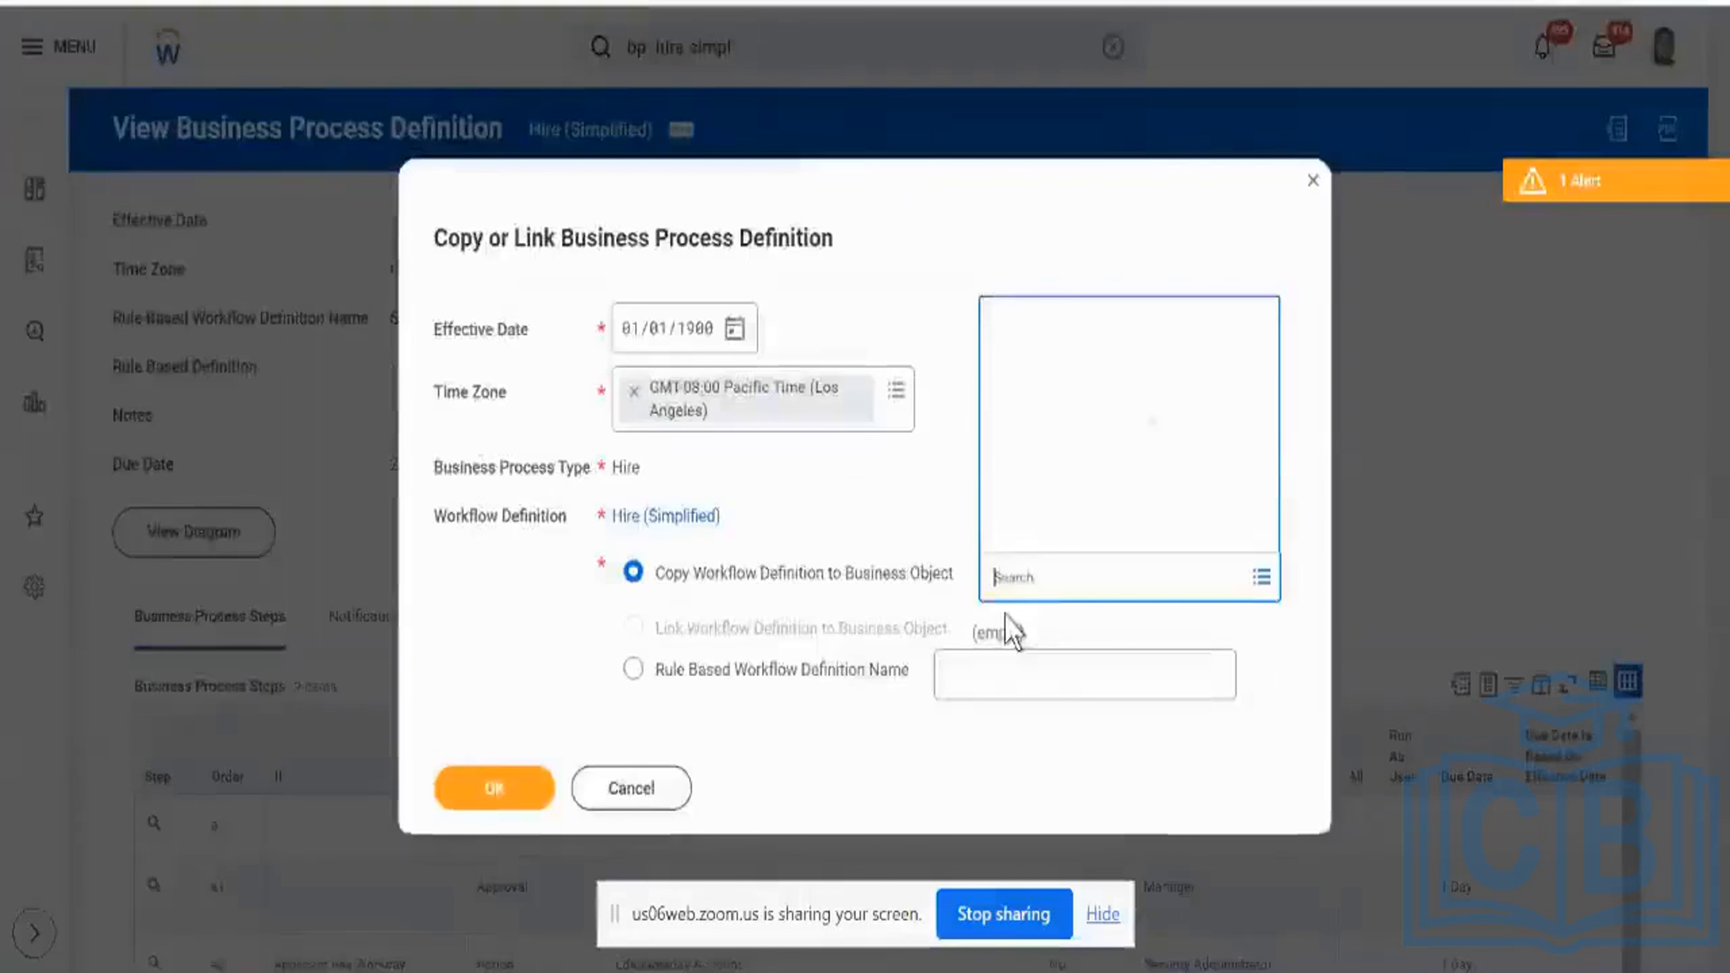
Step: Find "kv" organizations, select KV_SUP_ORAGANIZATION () as the target, try to submit the copy and close the error details
{"action": "type", "text": "kv"}
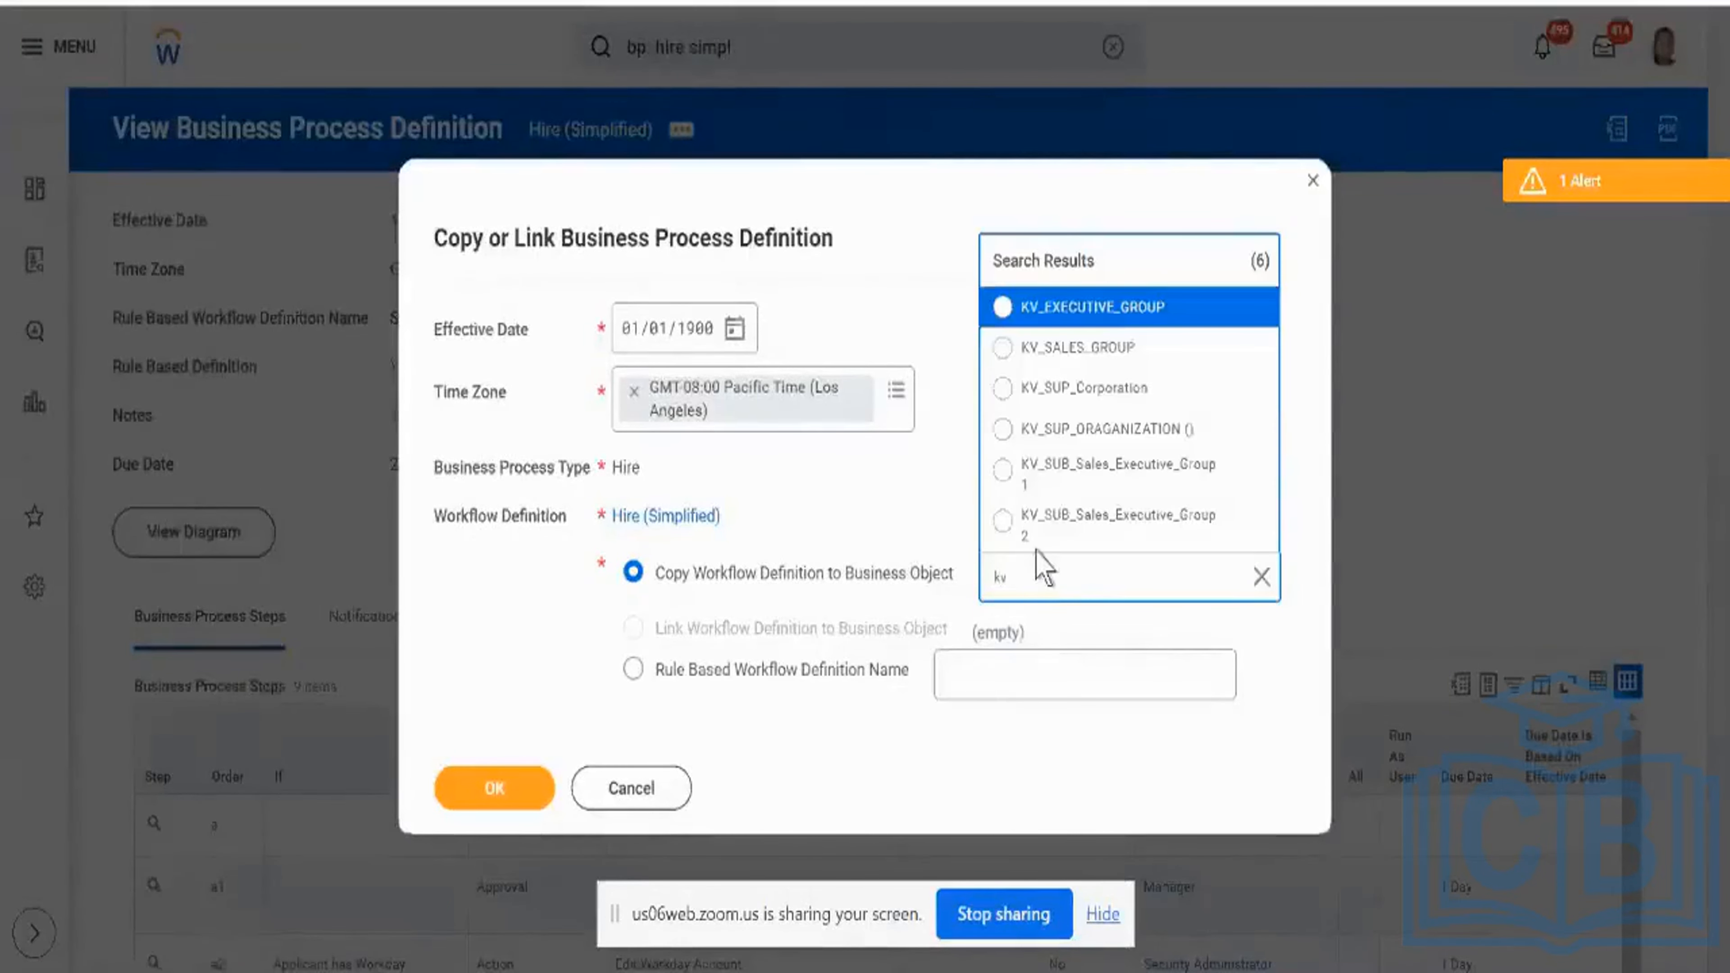
{"action": "left_click", "coordinate": [1145, 431]}
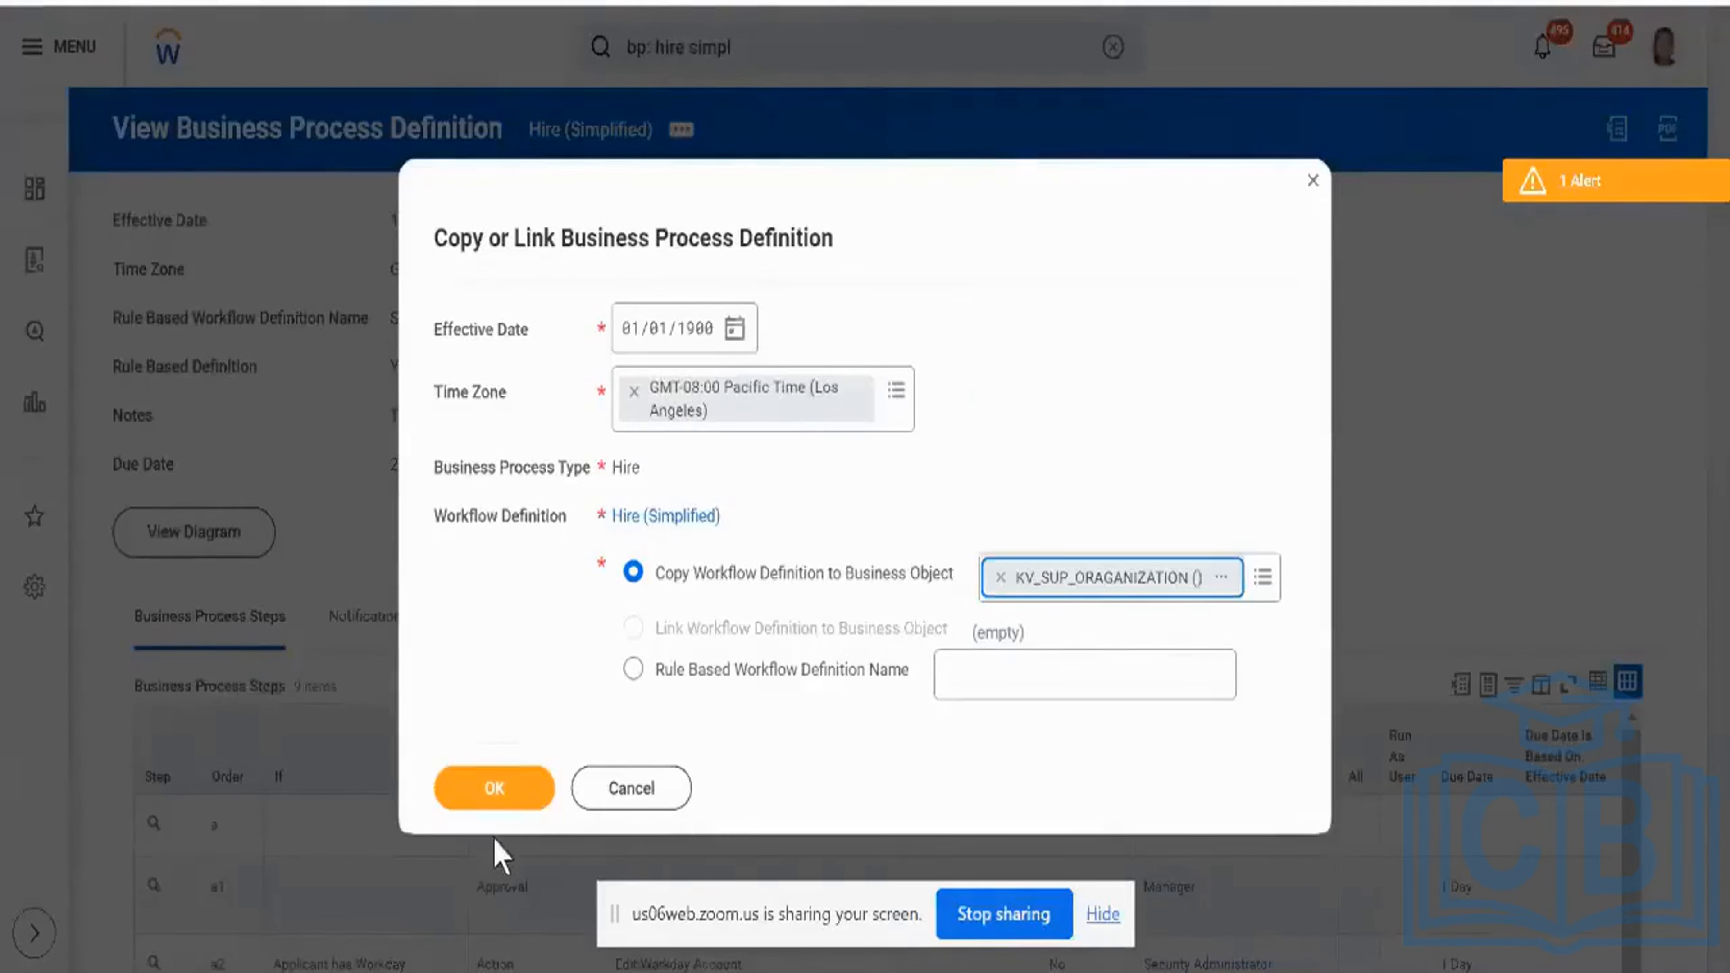
{"action": "left_click", "coordinate": [514, 801]}
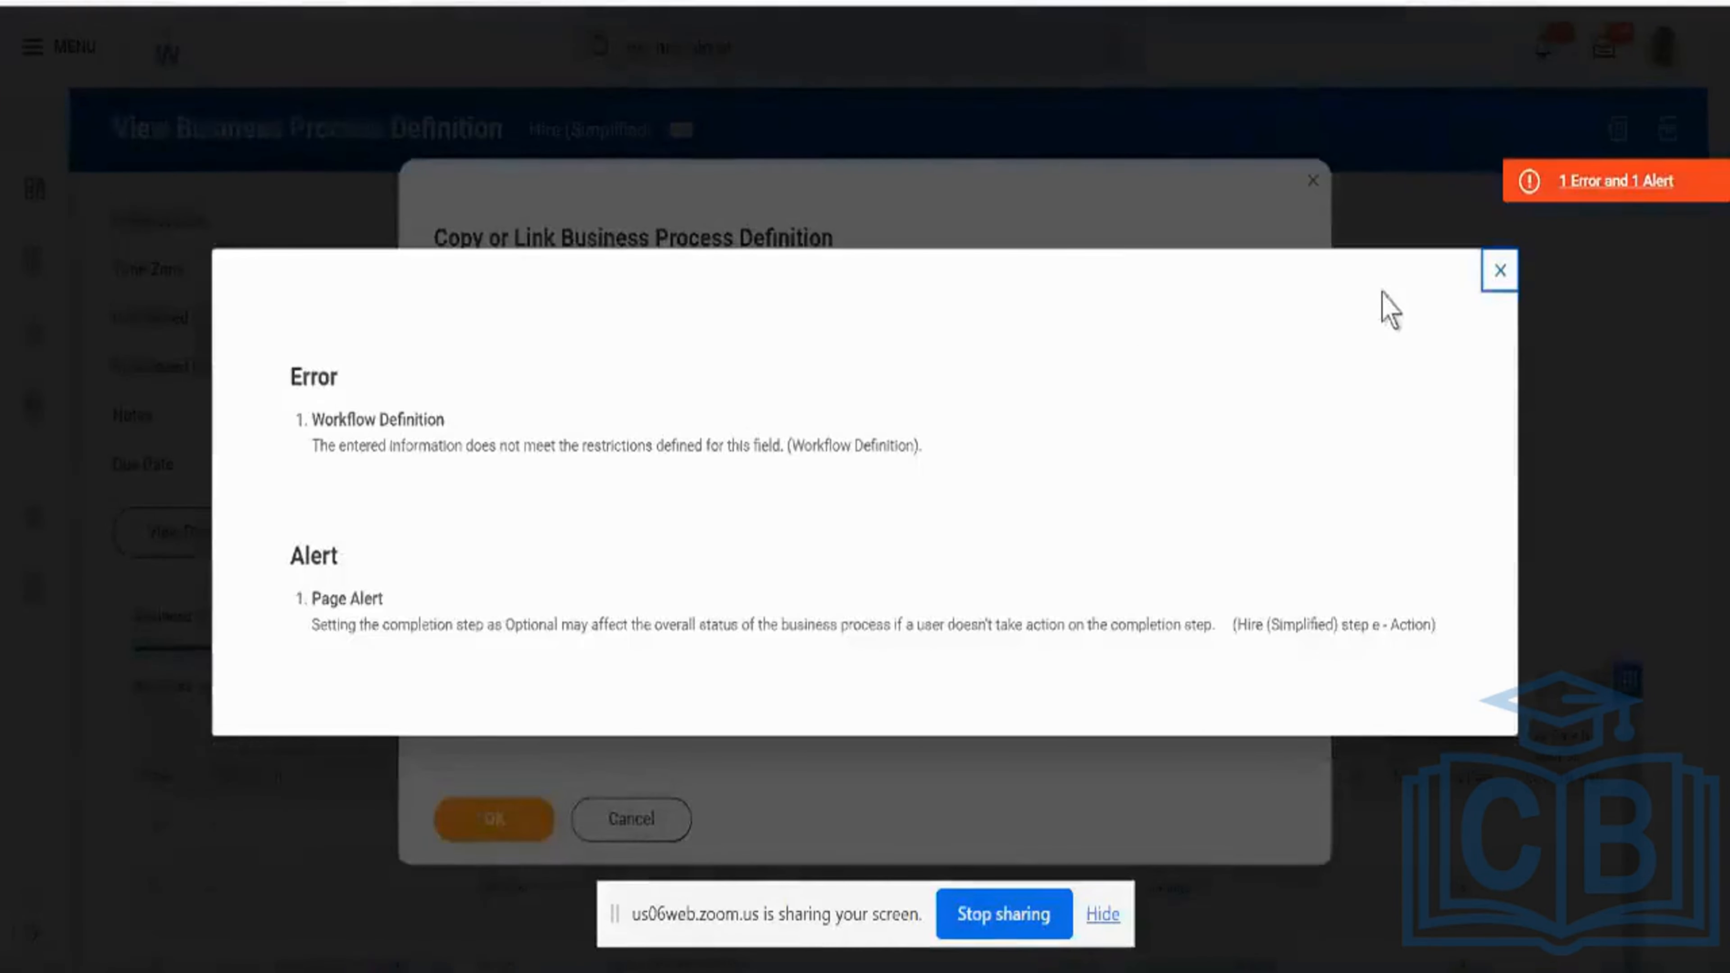
{"action": "left_click", "coordinate": [1497, 267]}
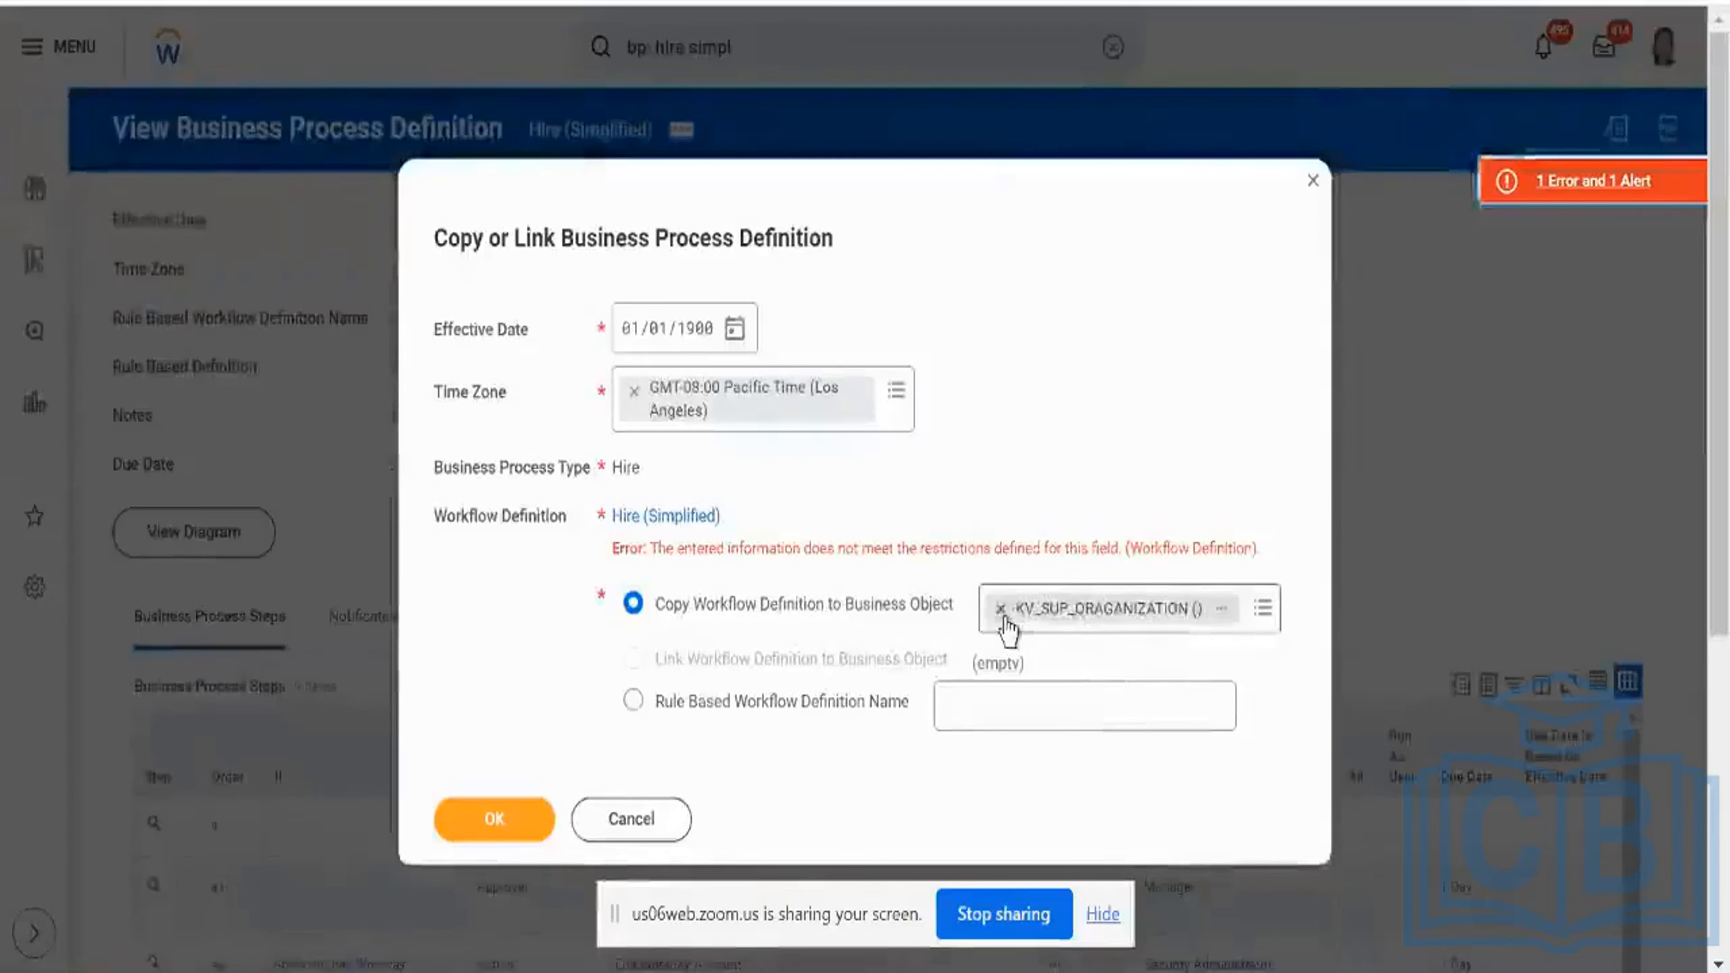
Step: Replace the target business object with Testing Company, found by searching "test", and try to submit the copy
{"action": "left_click", "coordinate": [1000, 608]}
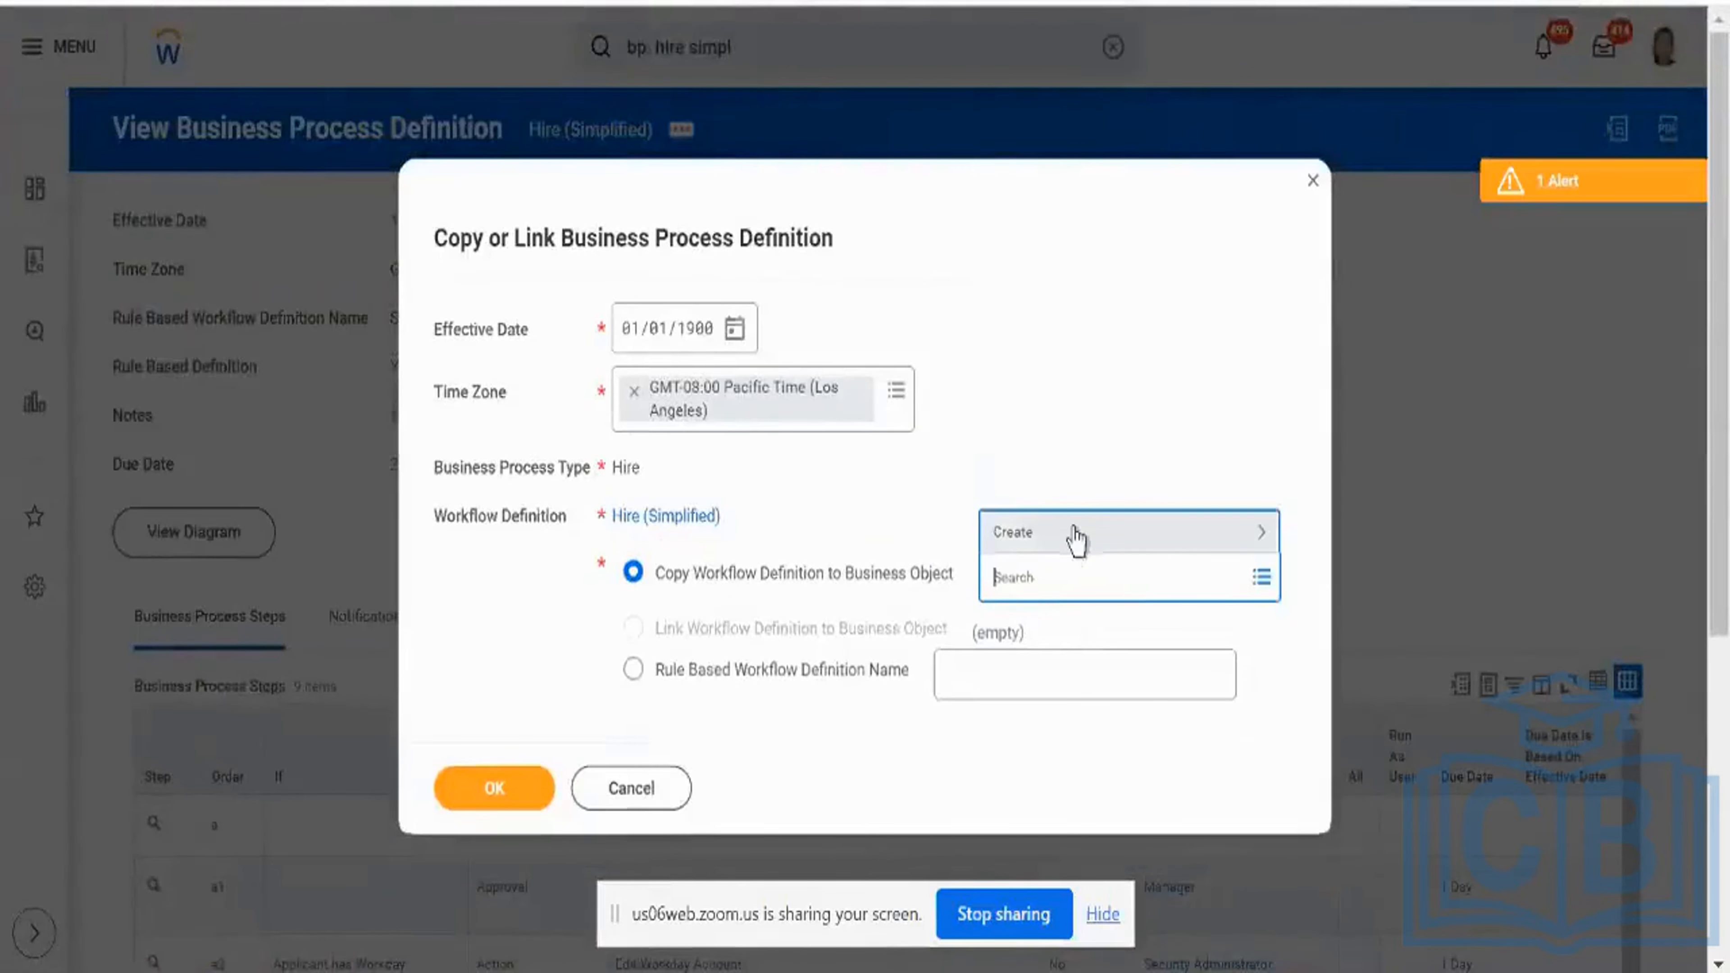
{"action": "type", "text": "aryan"}
{"action": "key", "text": "Return"}
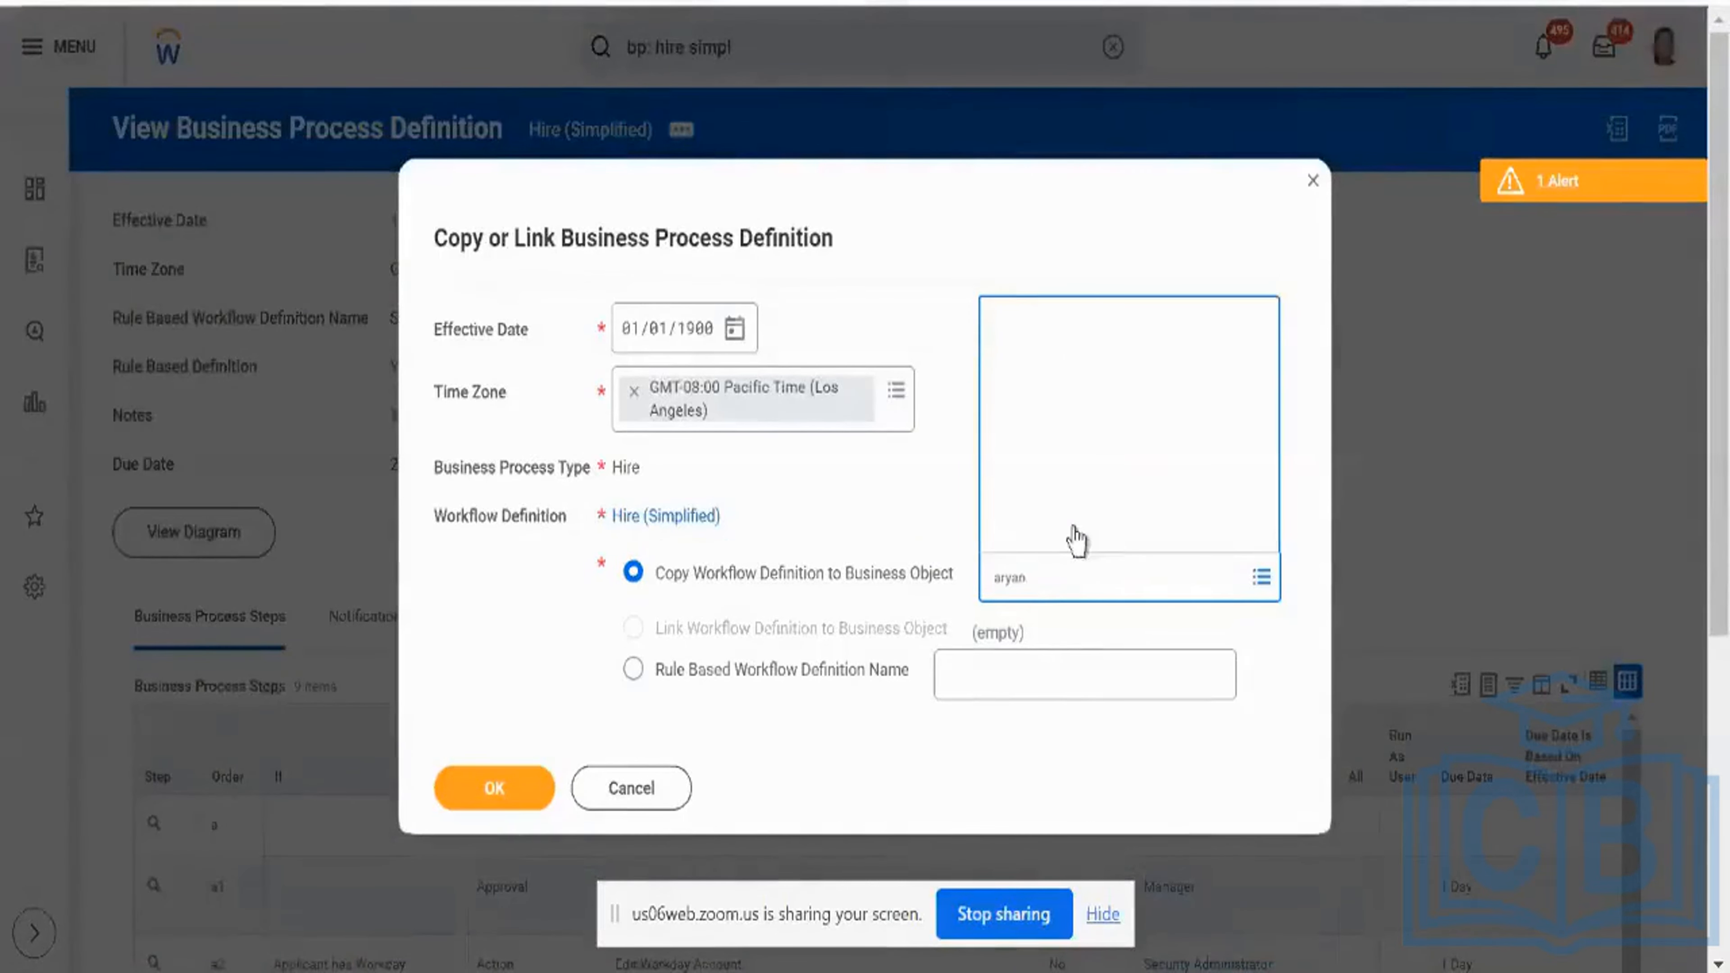
{"action": "type", "text": "test"}
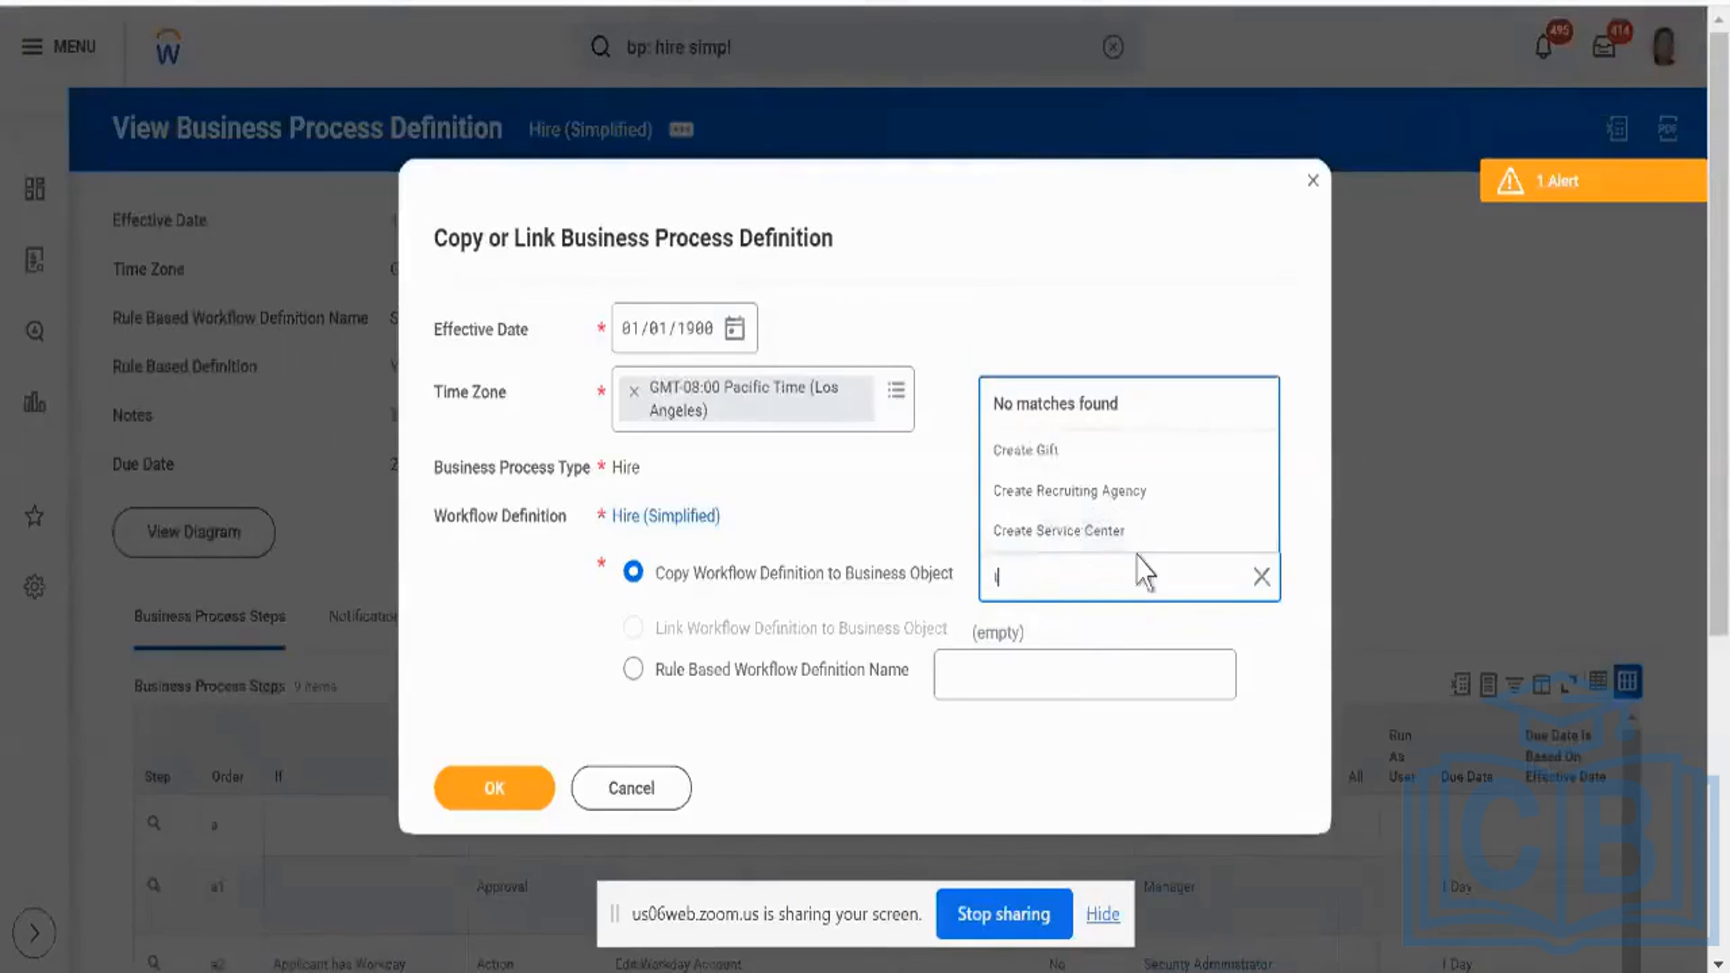
{"action": "key", "text": "Return"}
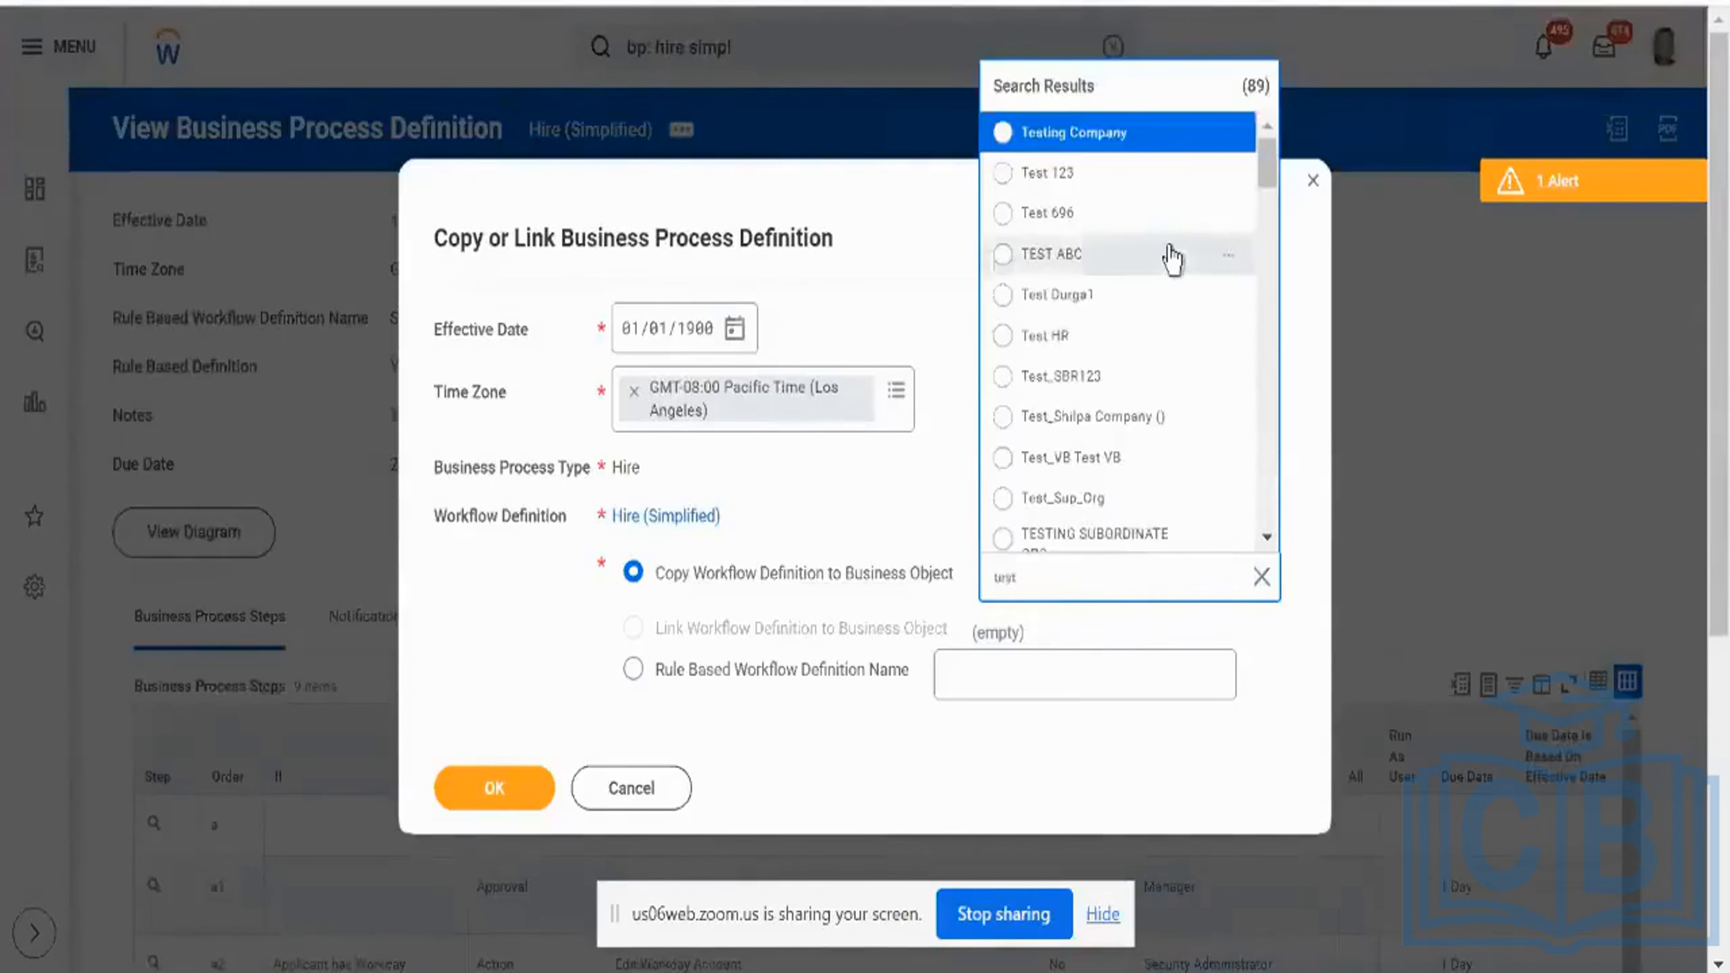
{"action": "scroll", "coordinate": [1171, 259], "scroll_direction": "down", "scroll_amount": 5}
{"action": "scroll", "coordinate": [1171, 259], "scroll_direction": "down", "scroll_amount": 5}
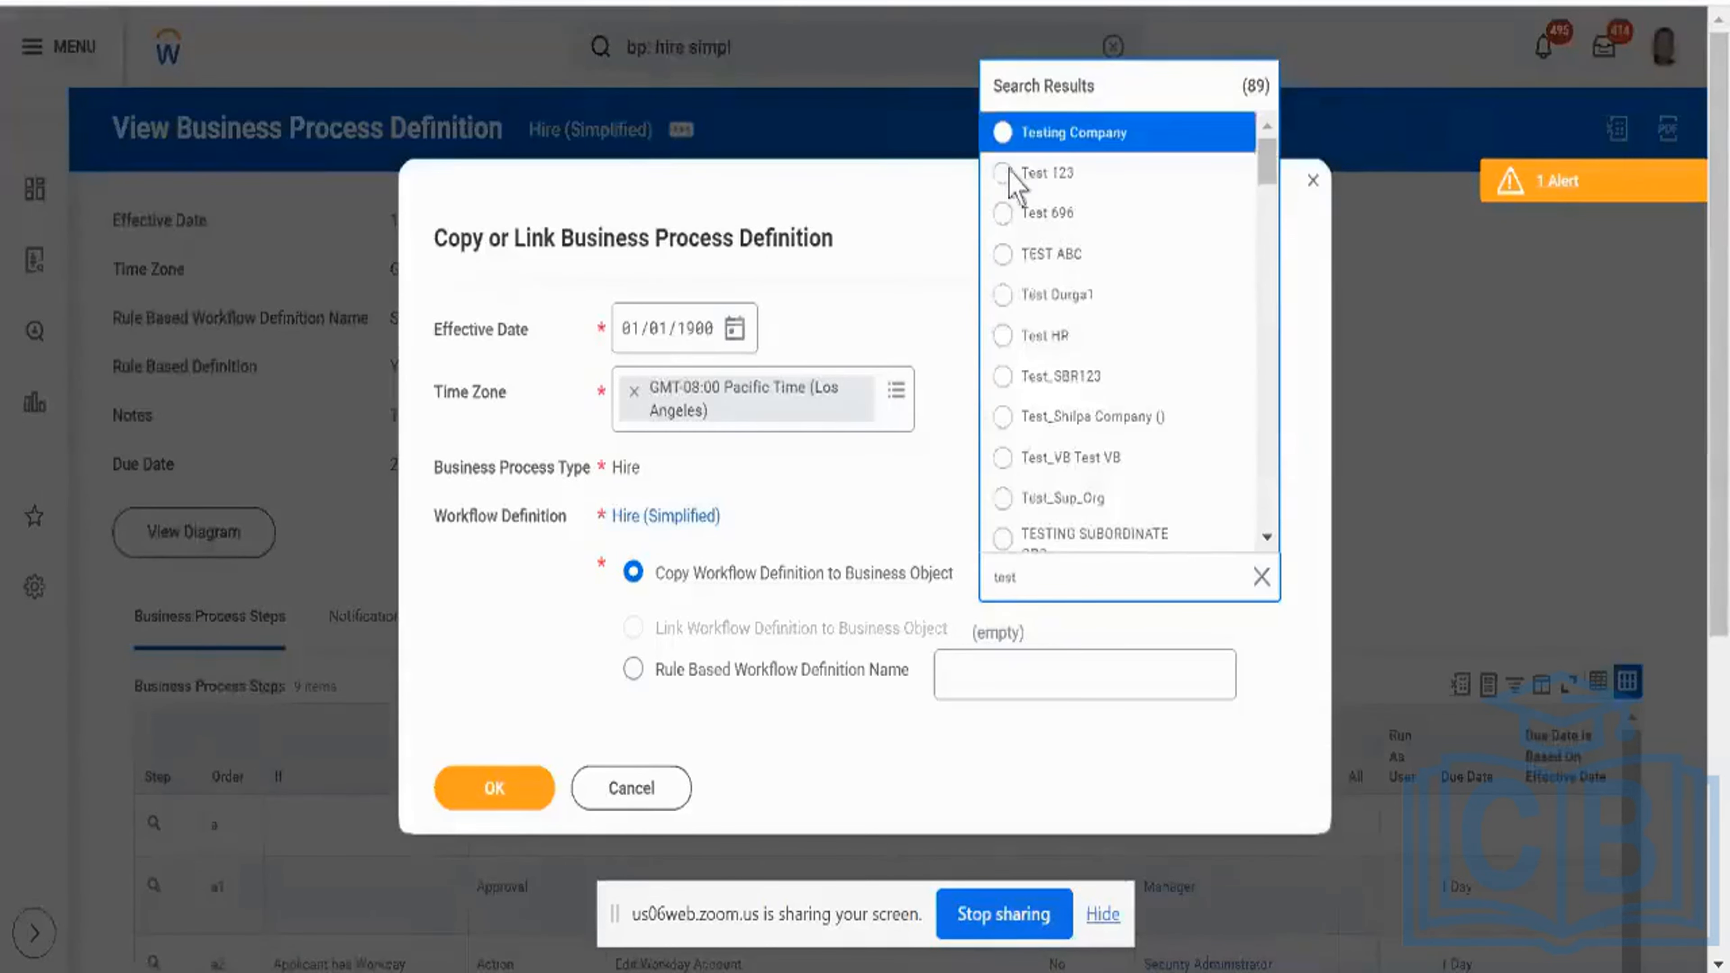
{"action": "left_click", "coordinate": [1005, 133]}
{"action": "left_click", "coordinate": [493, 796]}
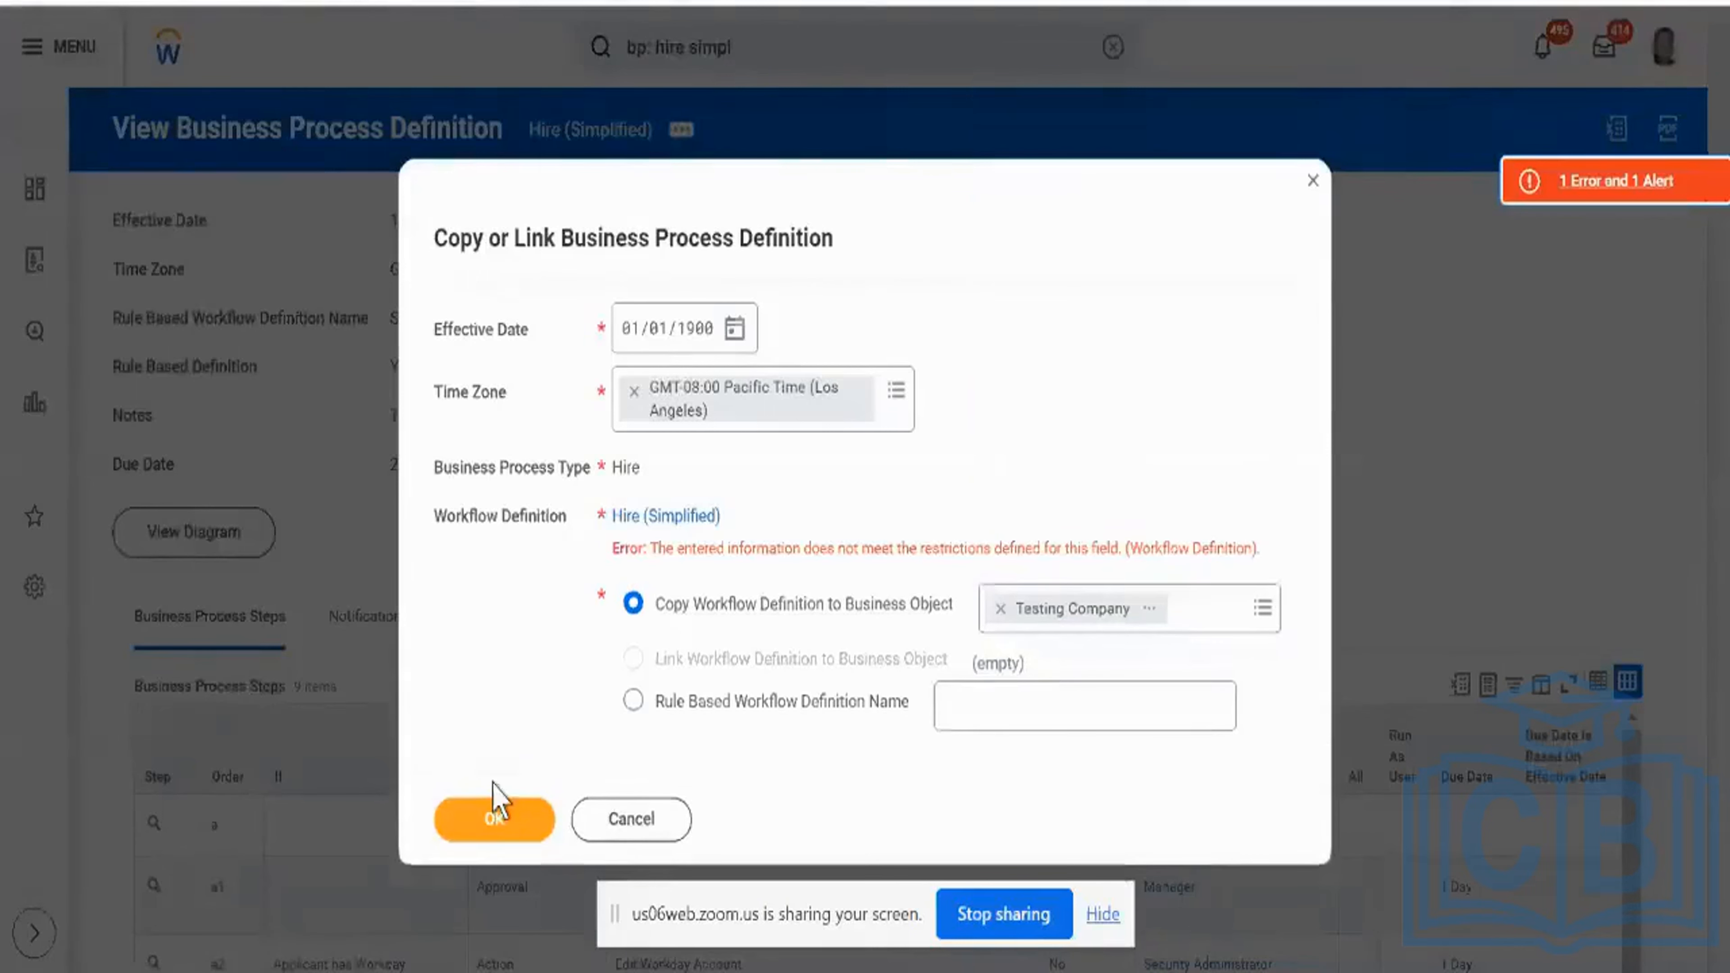
Step: Clear Testing Company from the target business object and examine the field's Create options
{"action": "left_click", "coordinate": [1000, 608]}
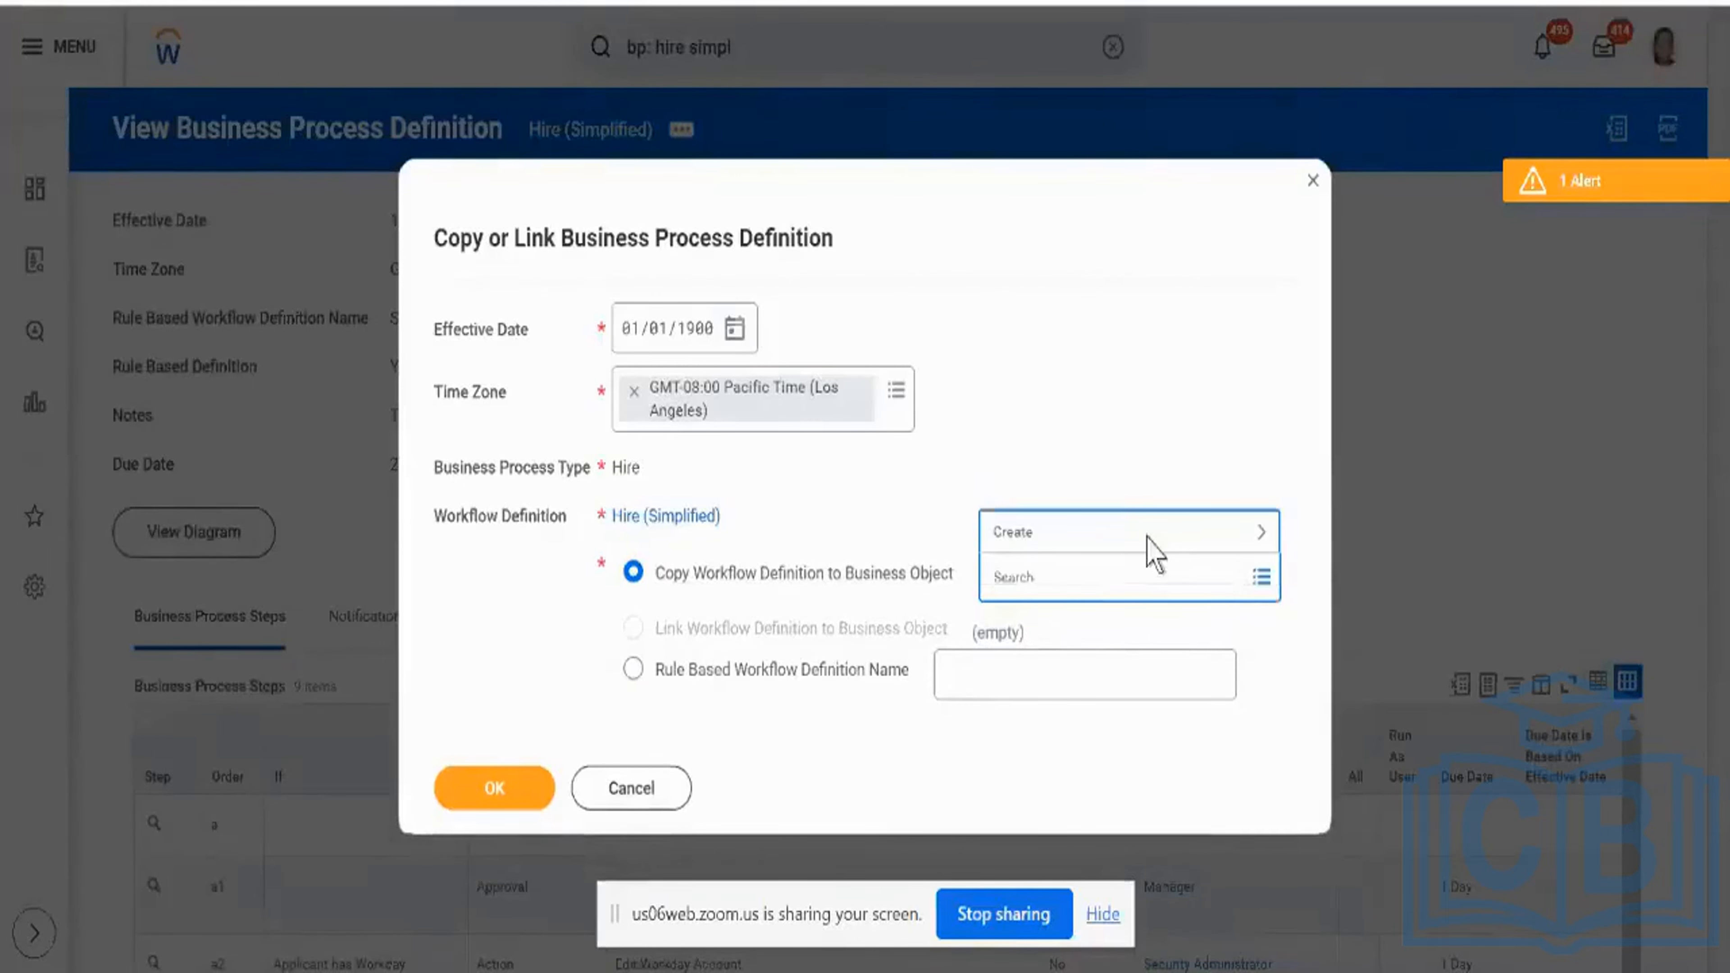
{"action": "double_click", "coordinate": [1146, 536]}
{"action": "left_click", "coordinate": [1101, 586]}
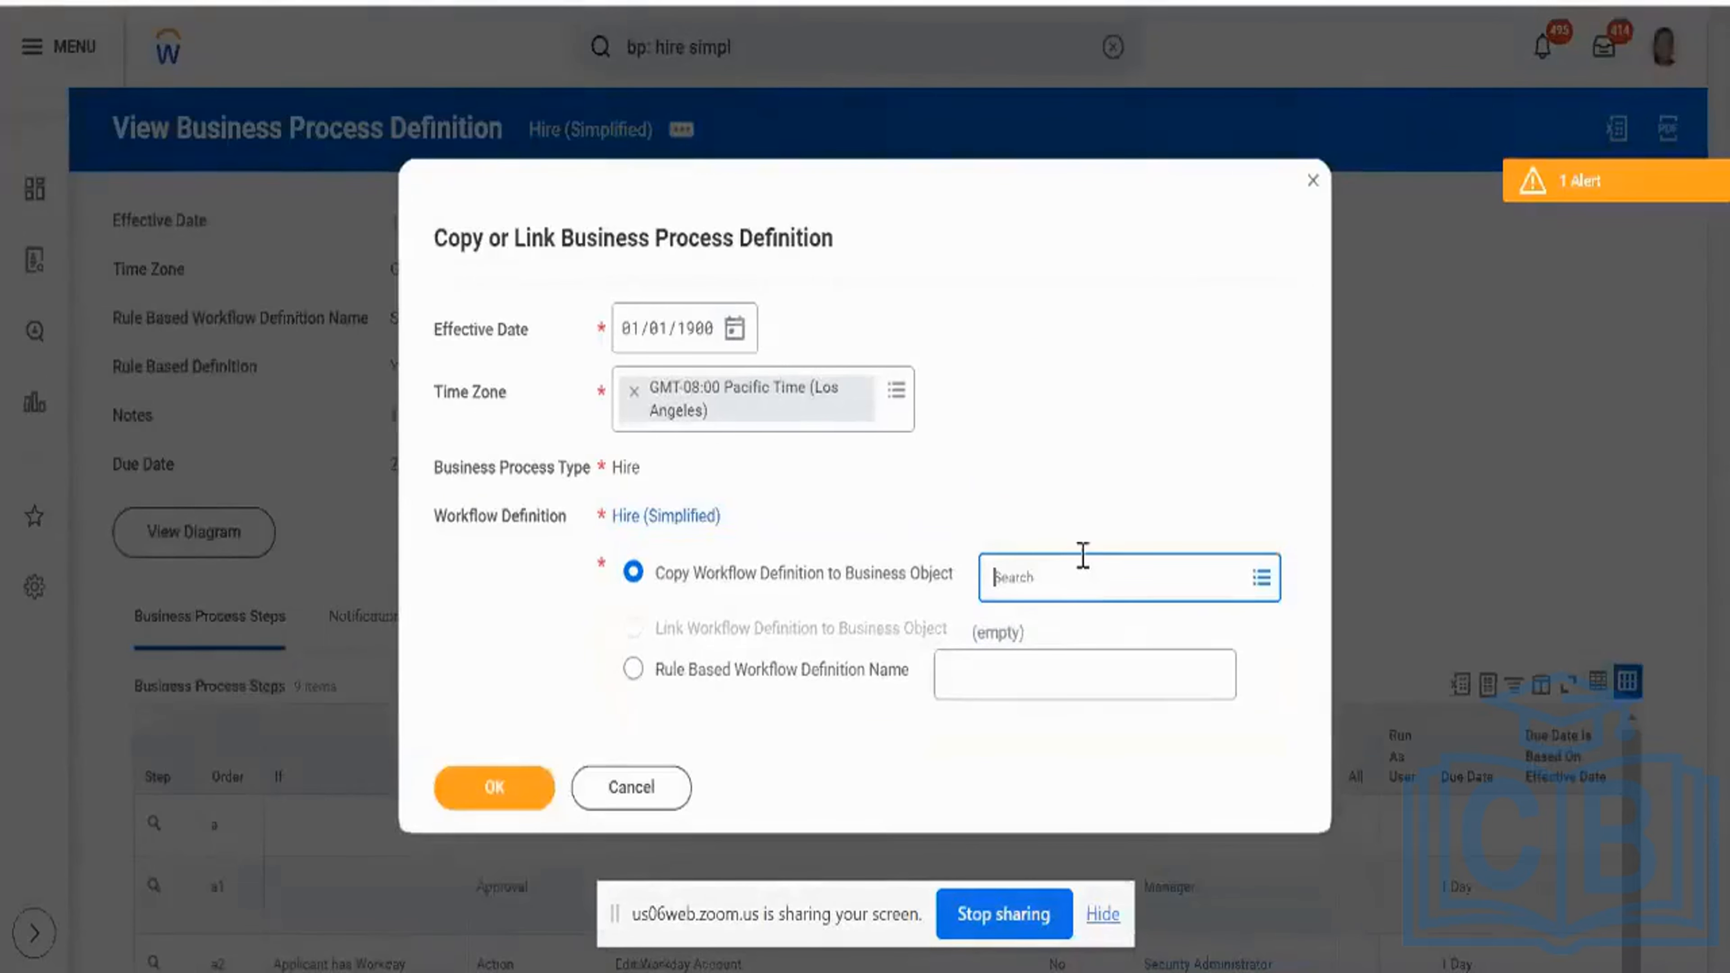
{"action": "left_click", "coordinate": [1084, 557]}
{"action": "left_click", "coordinate": [1051, 536]}
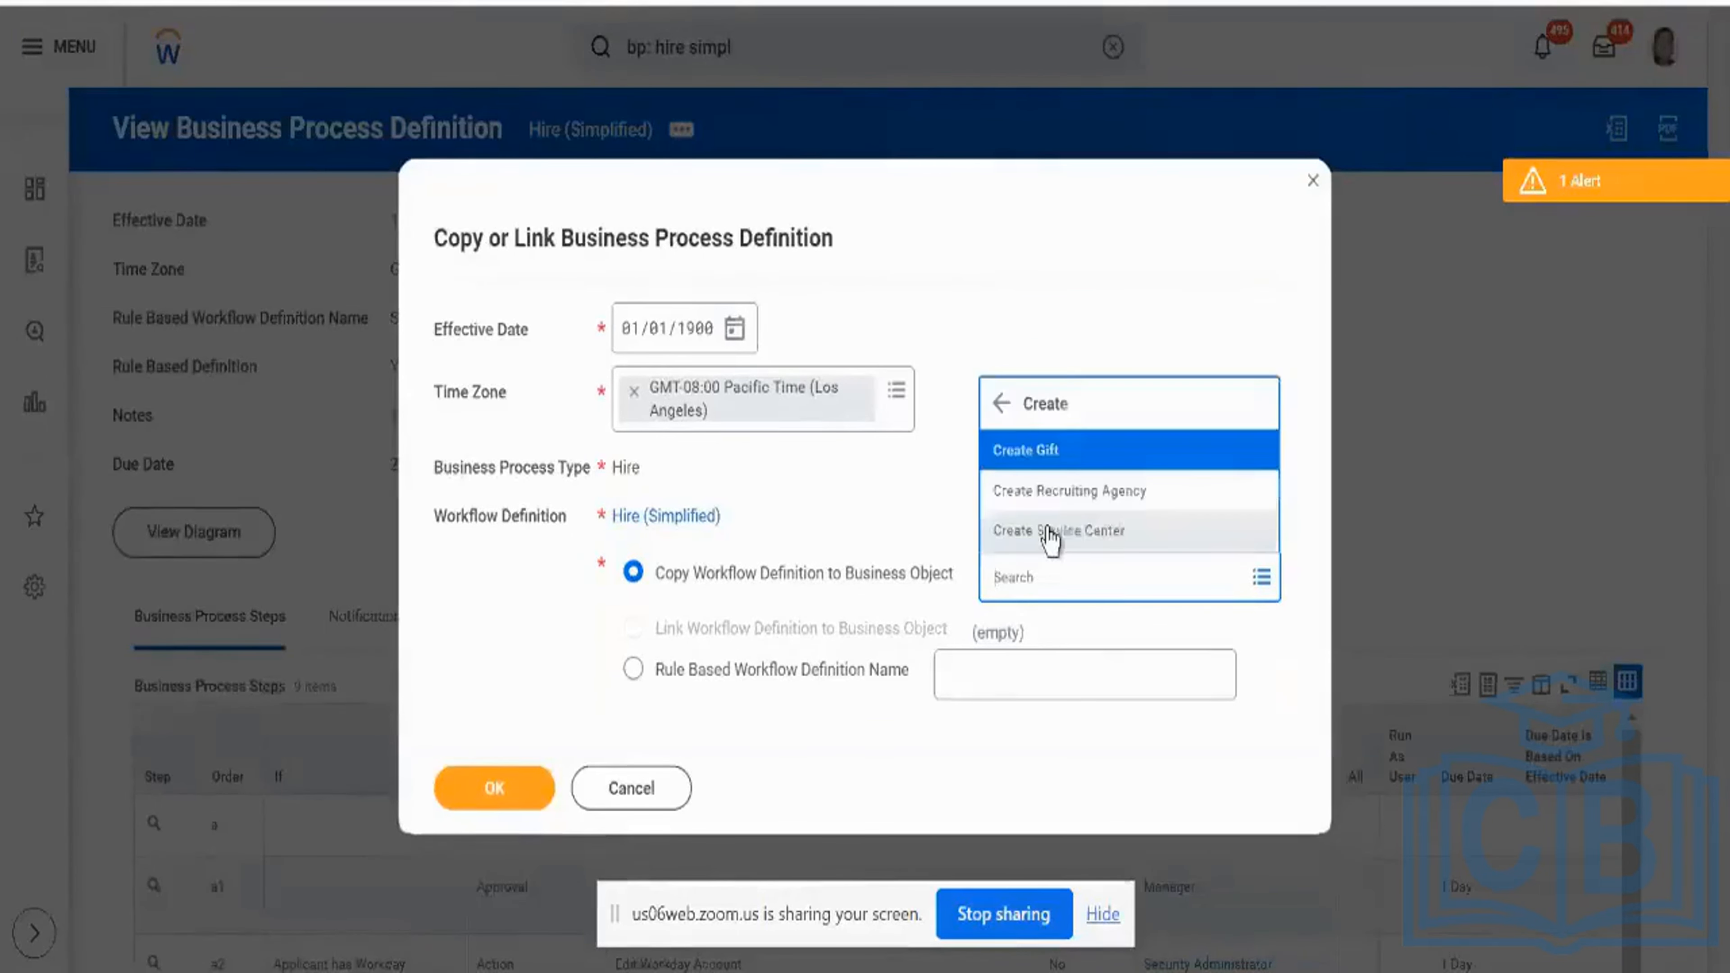
{"action": "left_click", "coordinate": [1103, 586]}
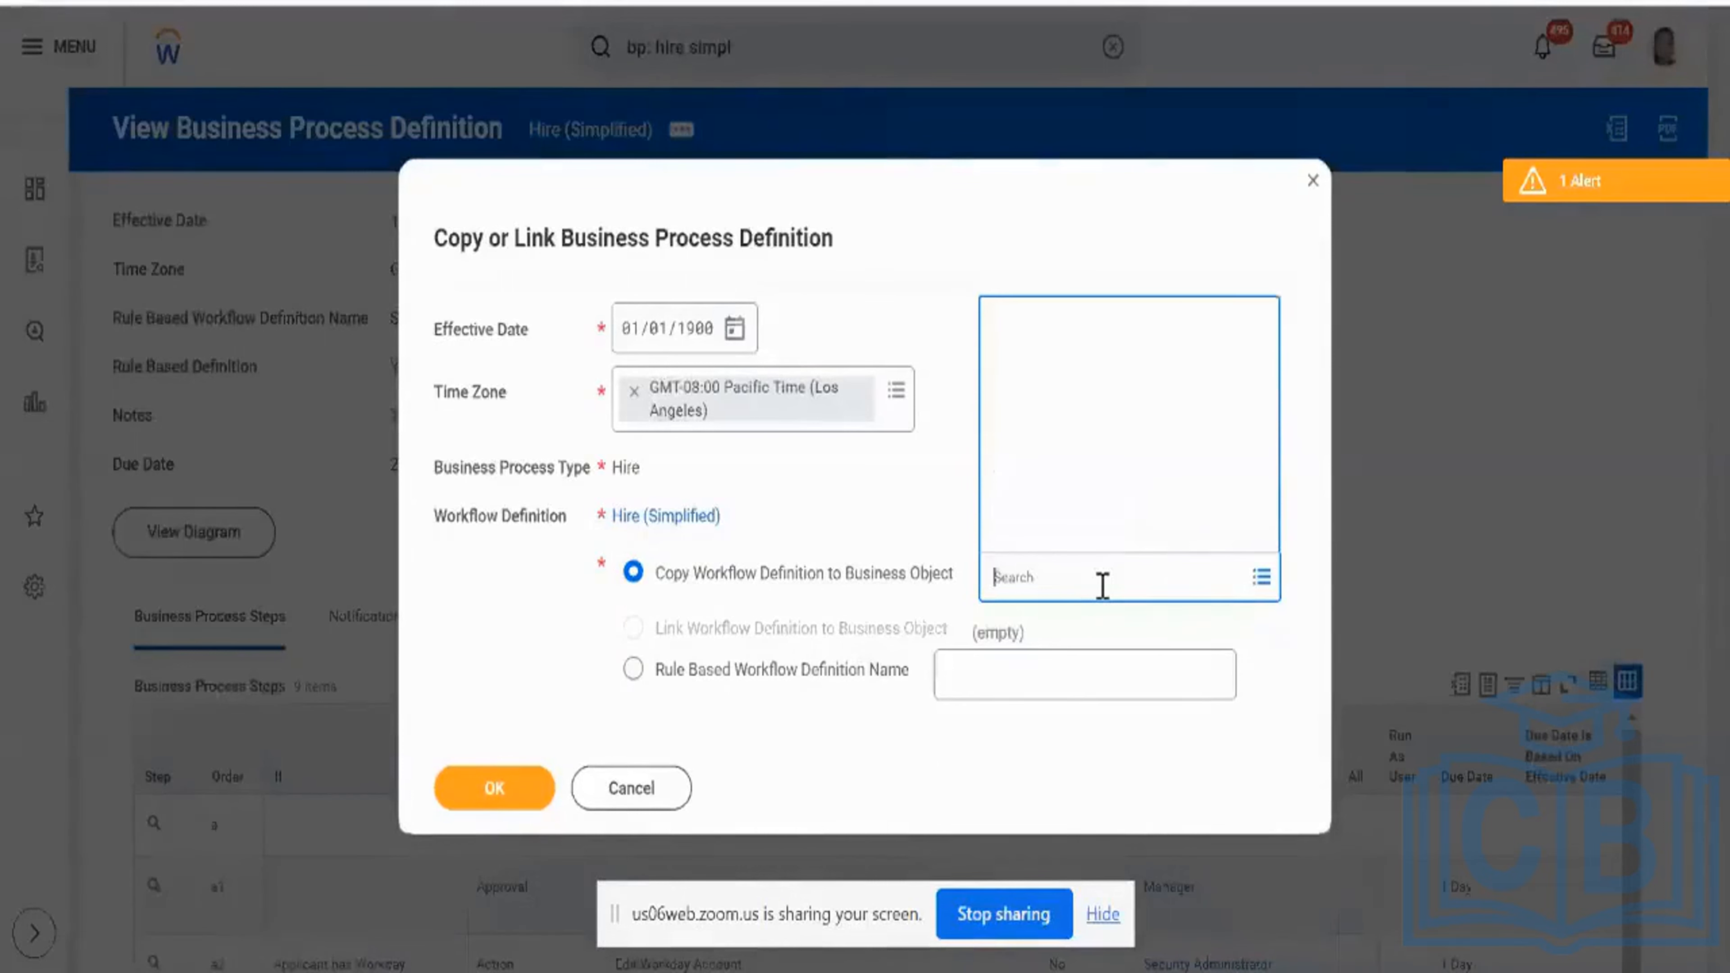
Step: Try to submit the copy with the rule-based workflow definition name "Tech Consulting - NA", and return to the copy-to-business-object option
{"action": "left_click", "coordinate": [633, 671]}
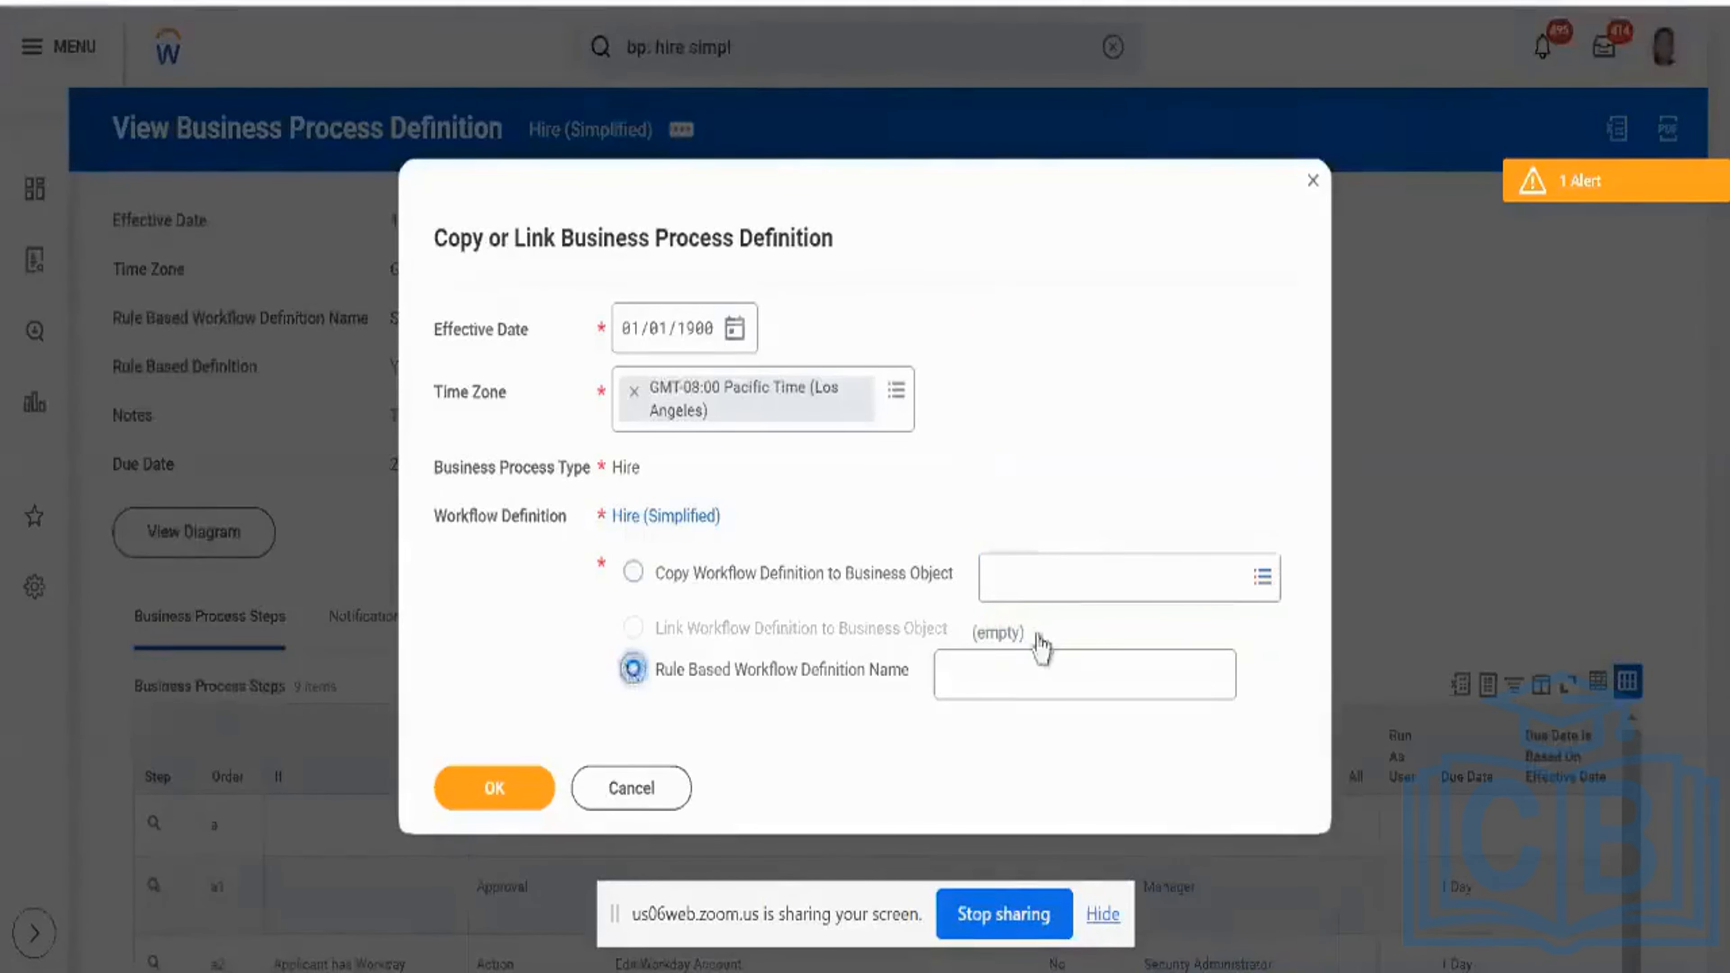
{"action": "left_click", "coordinate": [1018, 681]}
{"action": "type", "text": "TE"}
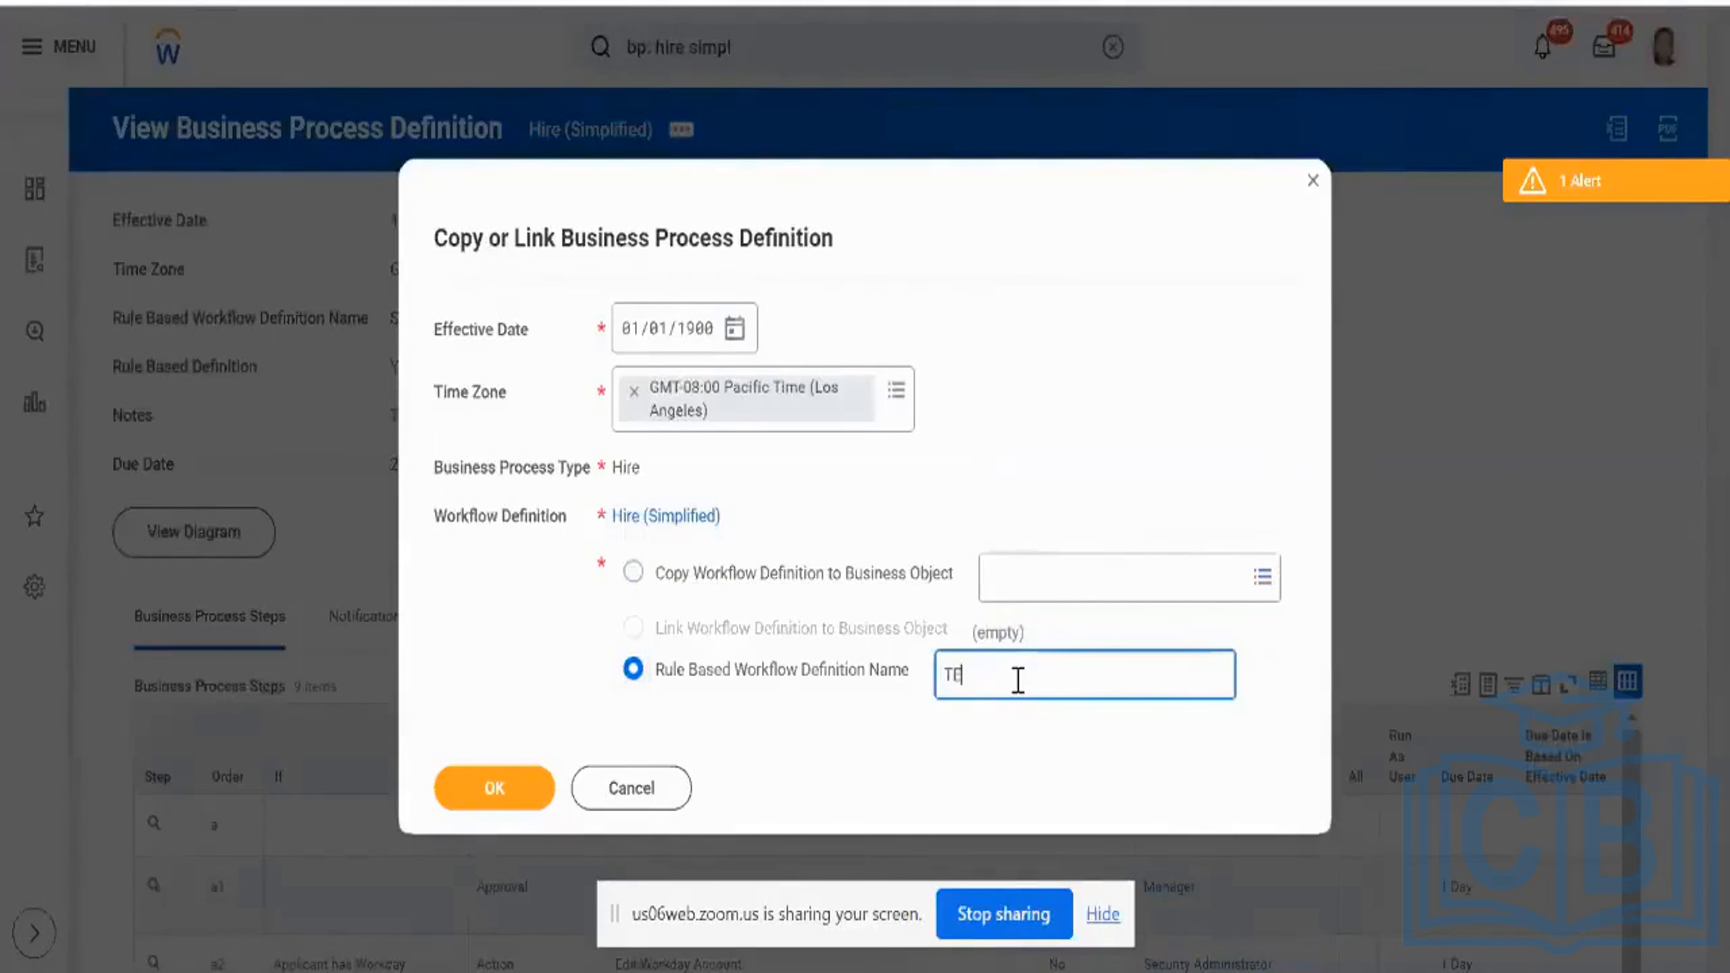
{"action": "type", "text": "st"}
{"action": "key", "text": "BackSpace"}
{"action": "key", "text": "BackSpace"}
{"action": "key", "text": "BackSpace"}
{"action": "key", "text": "BackSpace"}
{"action": "type", "text": "Ted"}
{"action": "type", "text": "h Consu"}
{"action": "type", "text": "lting - NA"}
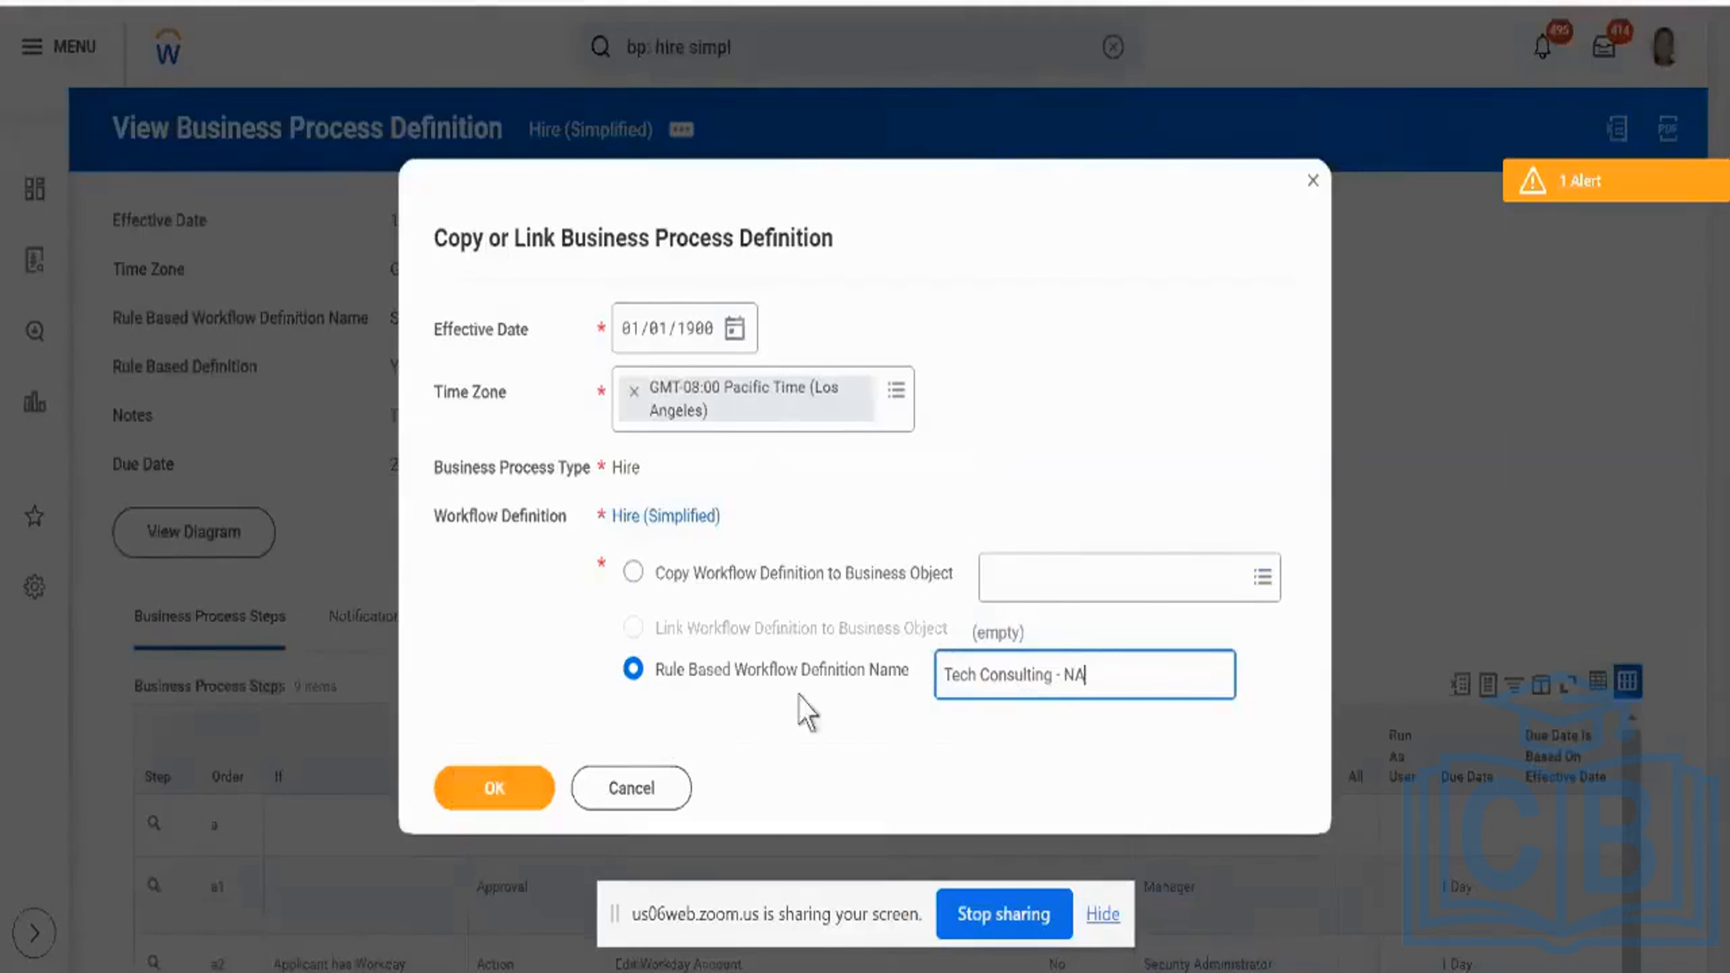
{"action": "left_click", "coordinate": [503, 789]}
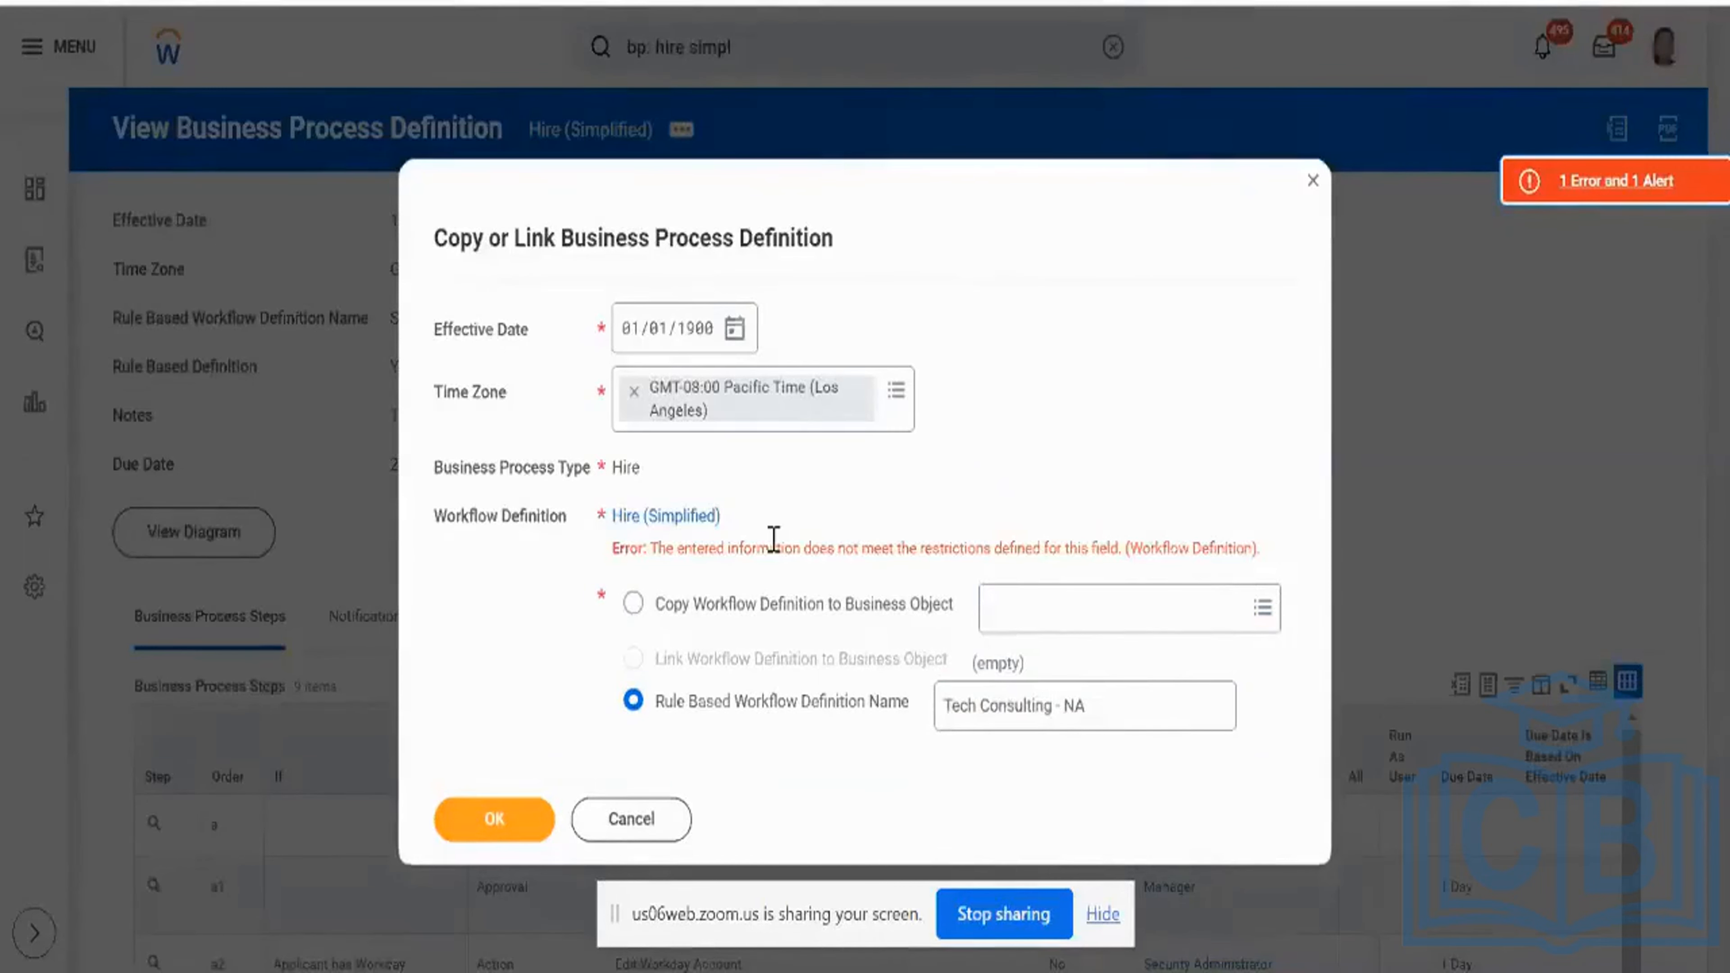
{"action": "left_click", "coordinate": [765, 611]}
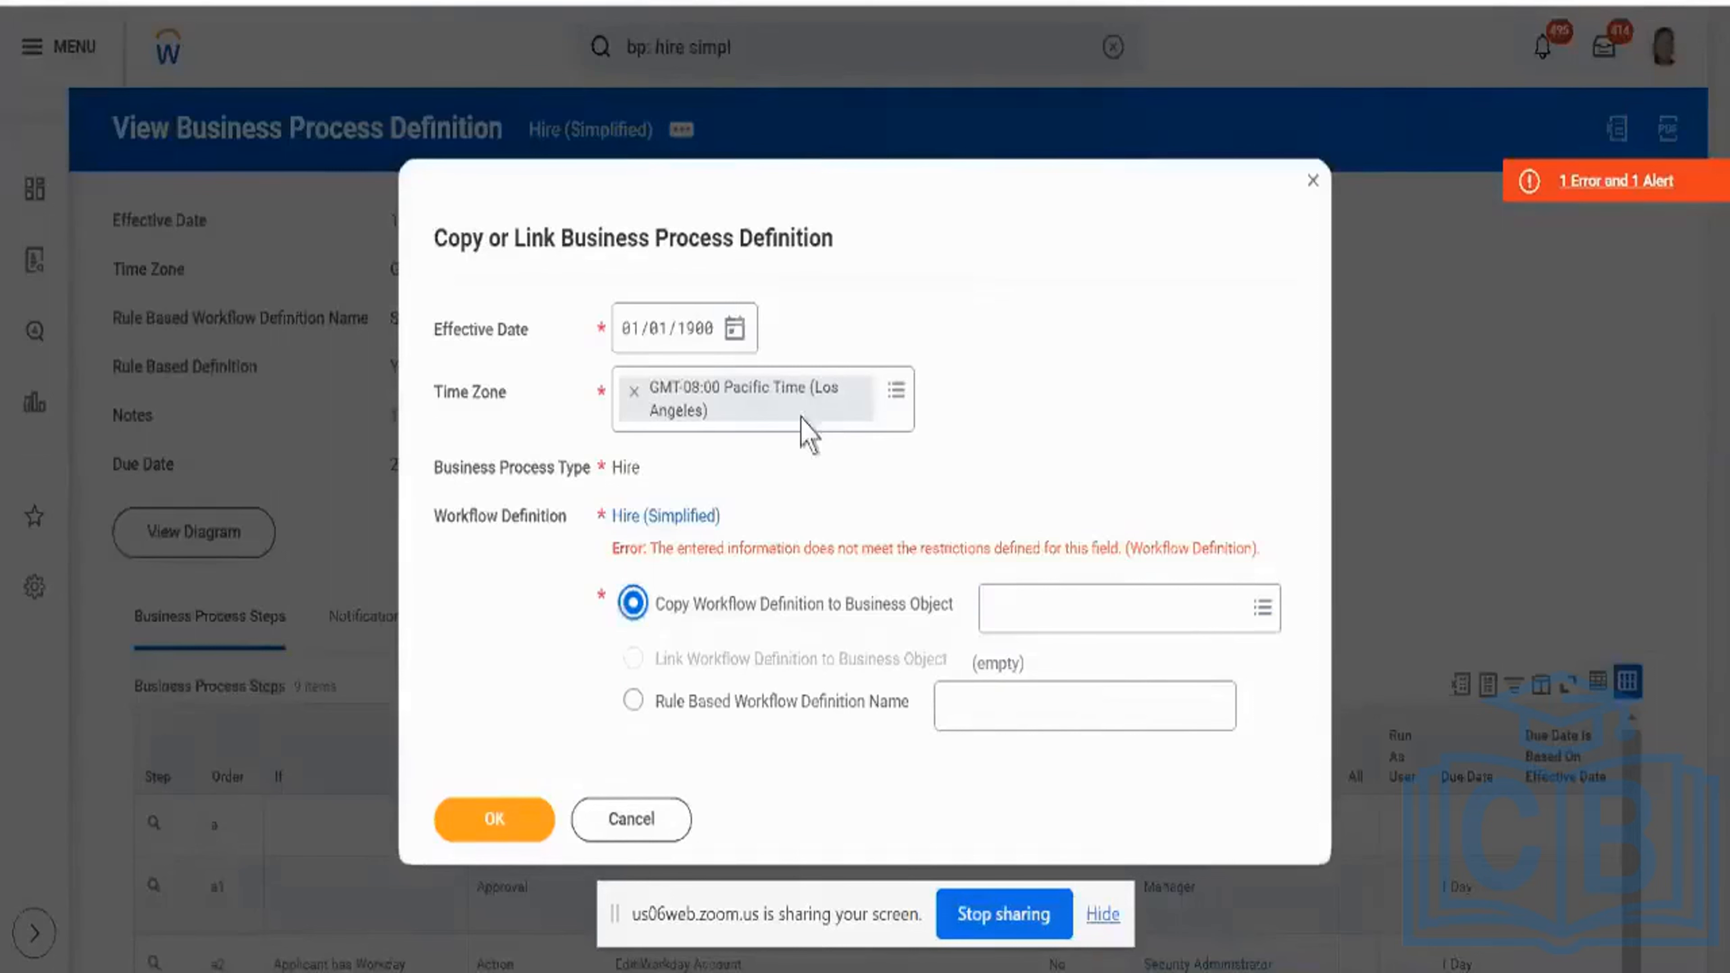
Step: Set the effective date for copying the workflow definition to 18/12/2023
{"action": "left_click", "coordinate": [735, 329]}
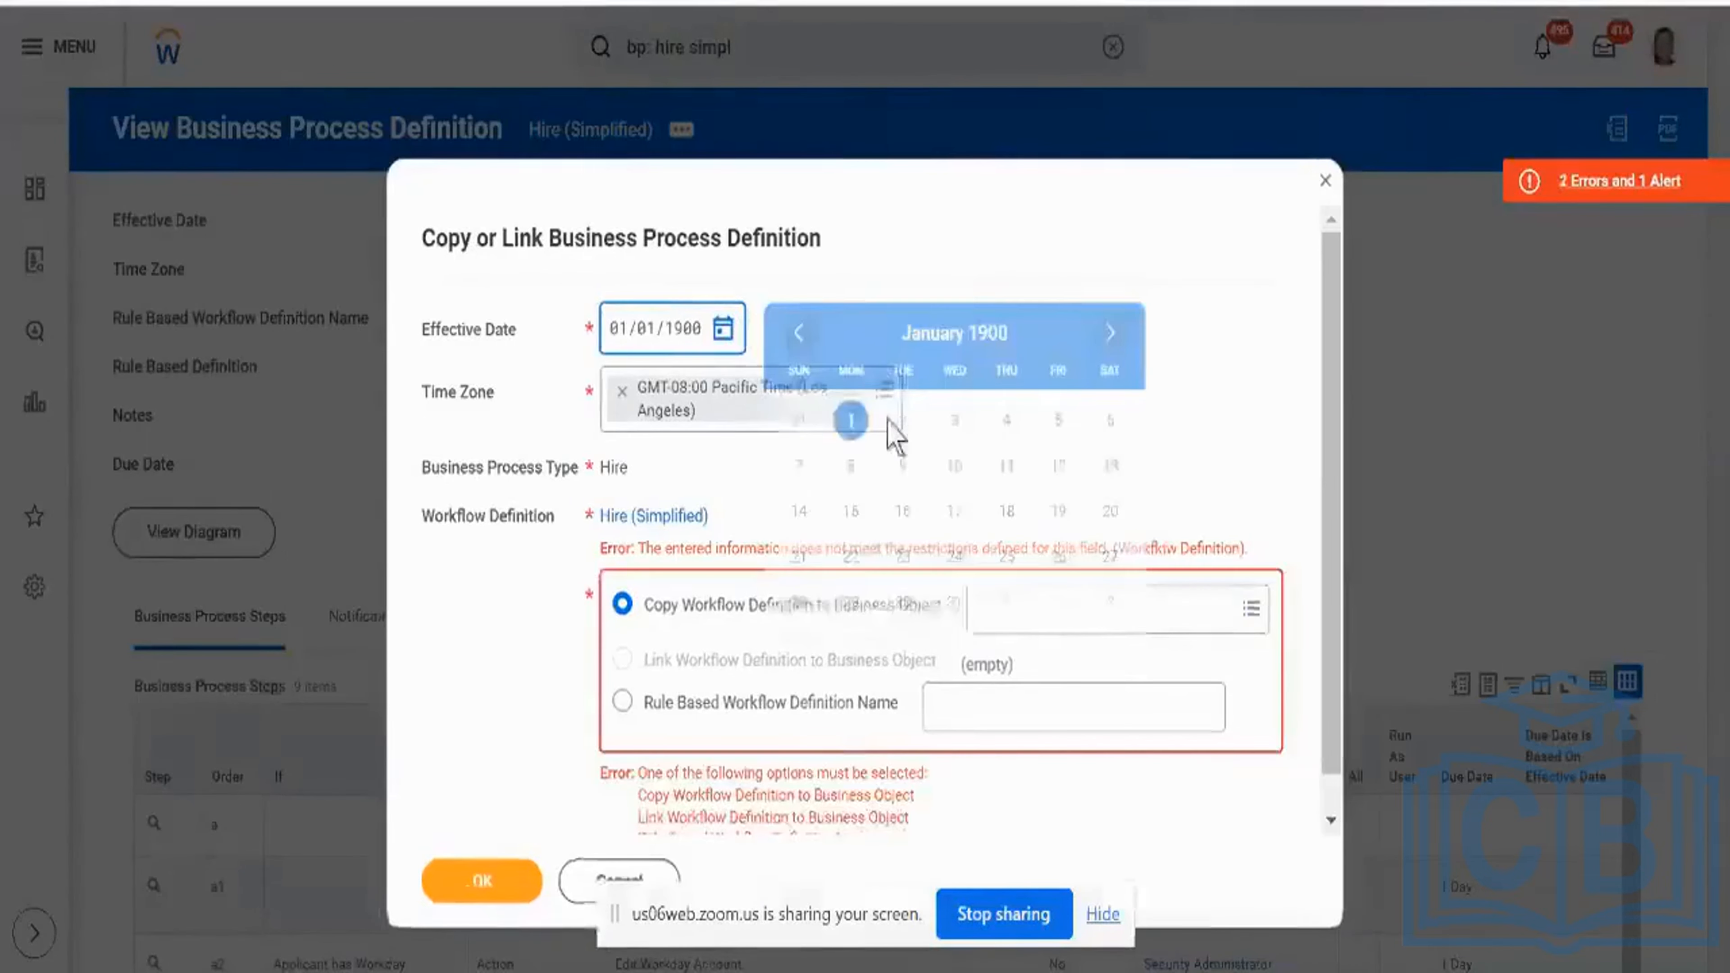
{"action": "left_click", "coordinate": [621, 334]}
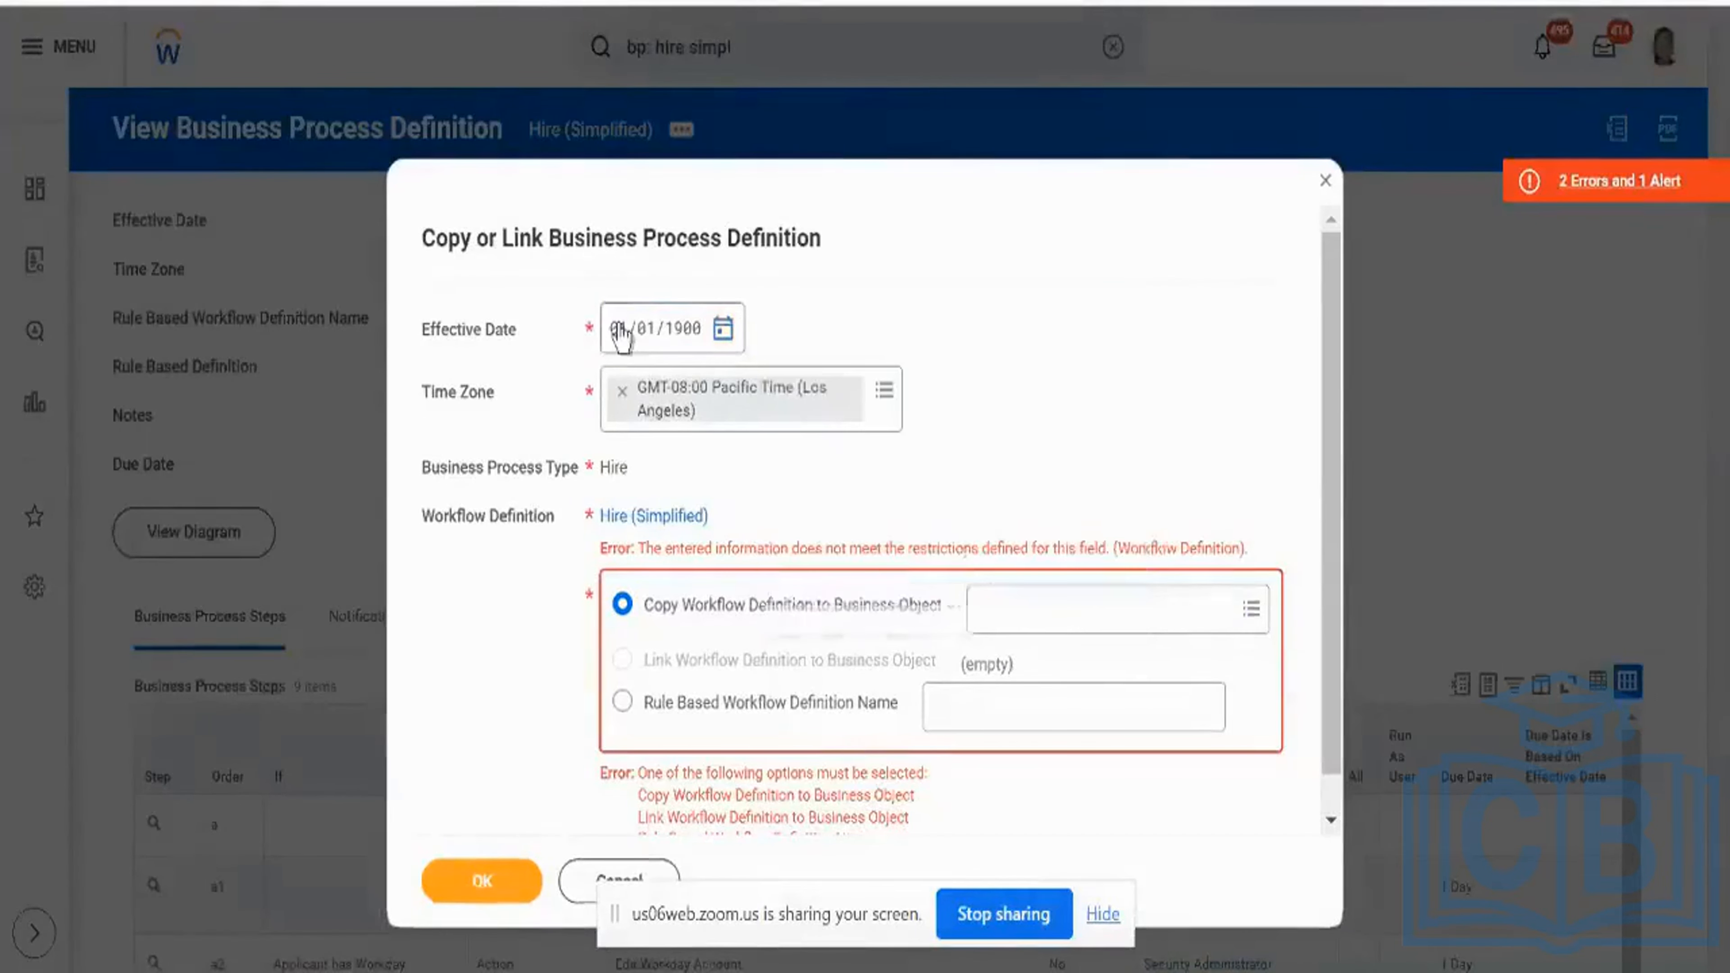
{"action": "left_click", "coordinate": [621, 334]}
{"action": "type", "text": "10/"}
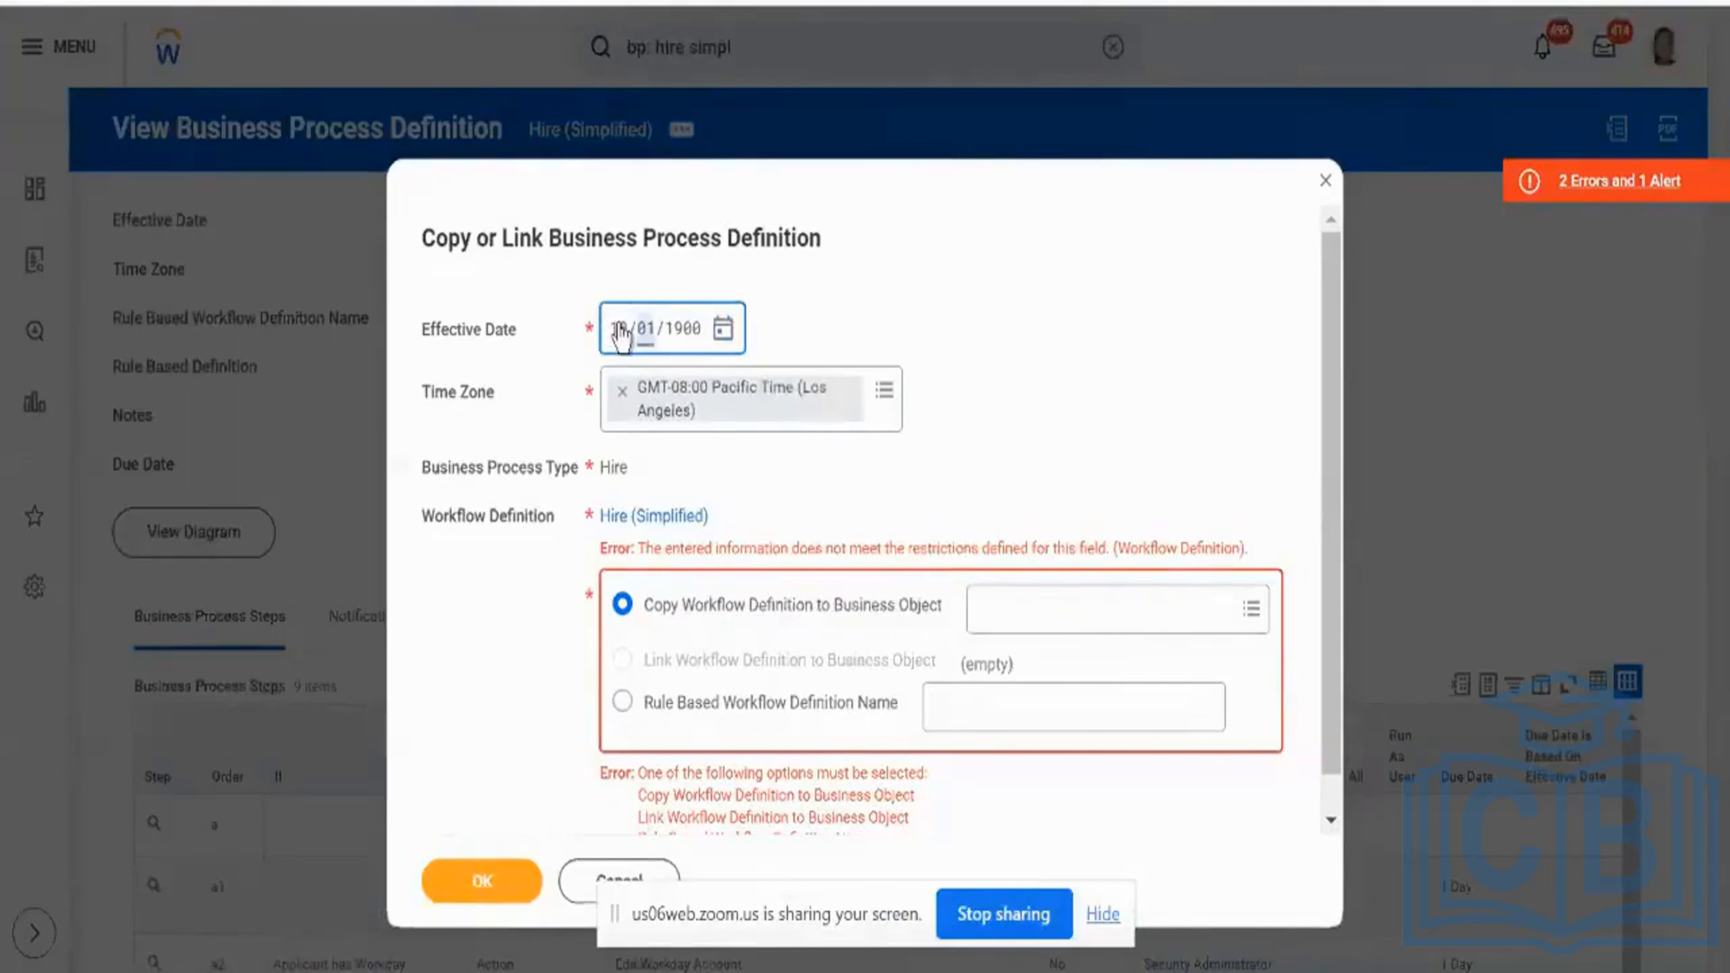
{"action": "type", "text": "12"}
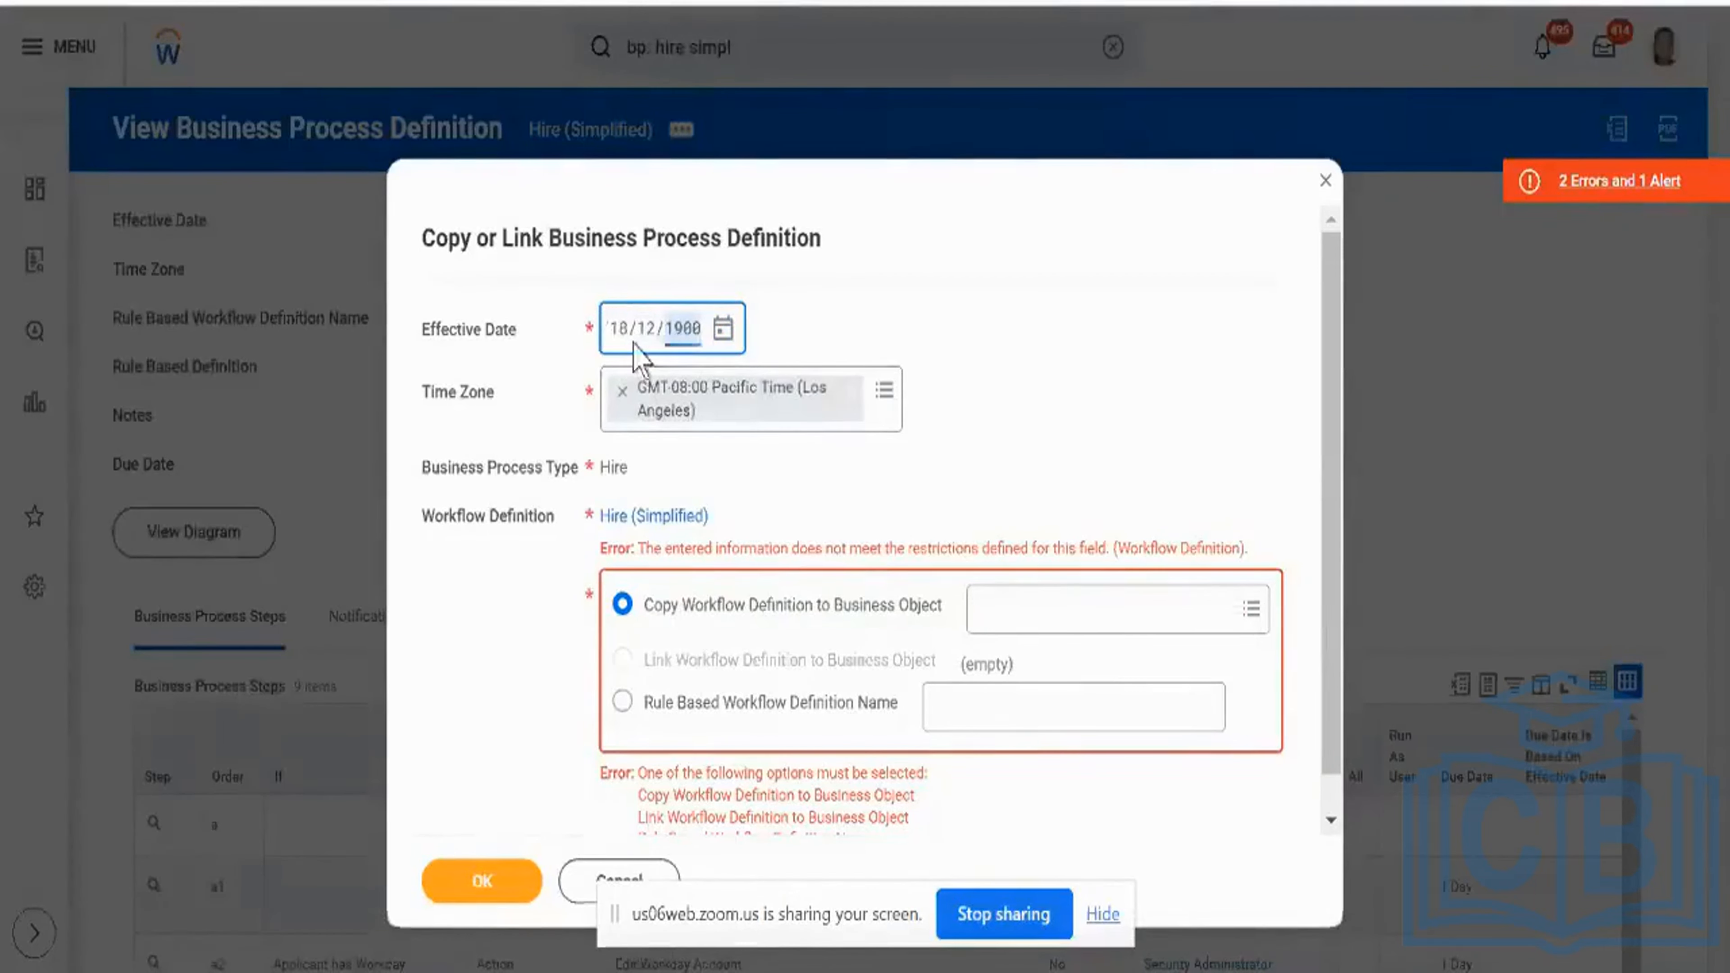
{"action": "left_click", "coordinate": [646, 330]}
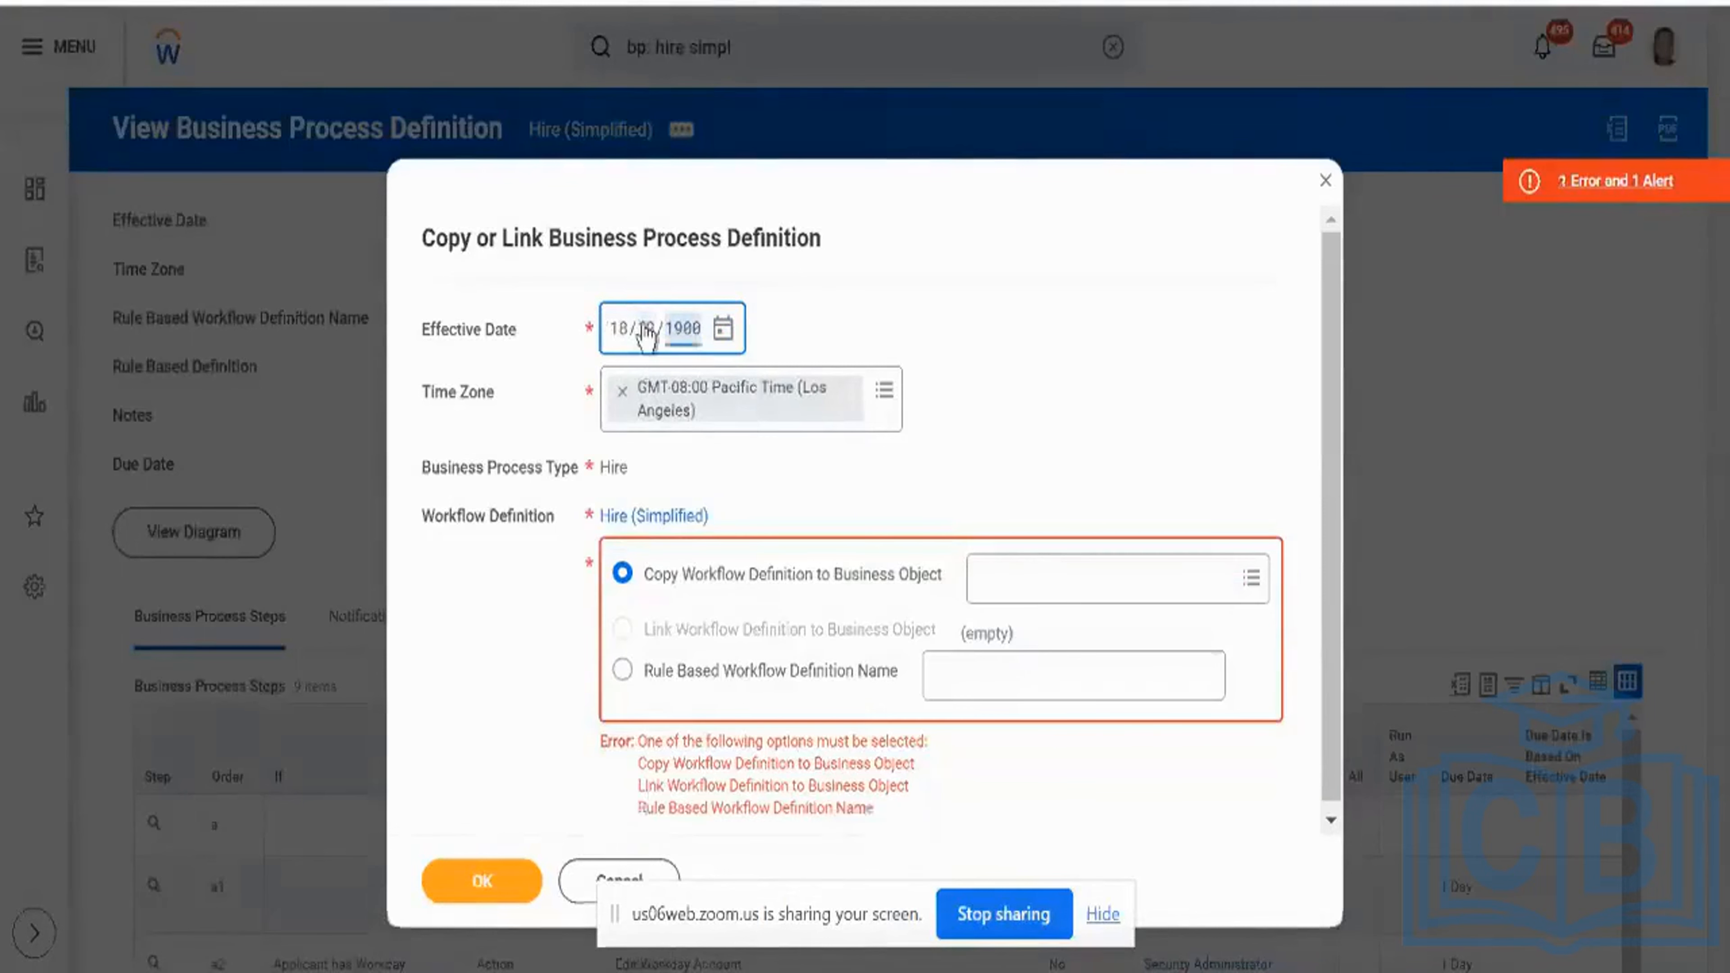
{"action": "type", "text": "2023"}
Step: Find "ns" organizations, select NS_Test_Sup_Org as the business object to copy the workflow definition to, and submit the form
{"action": "left_click", "coordinate": [1037, 586]}
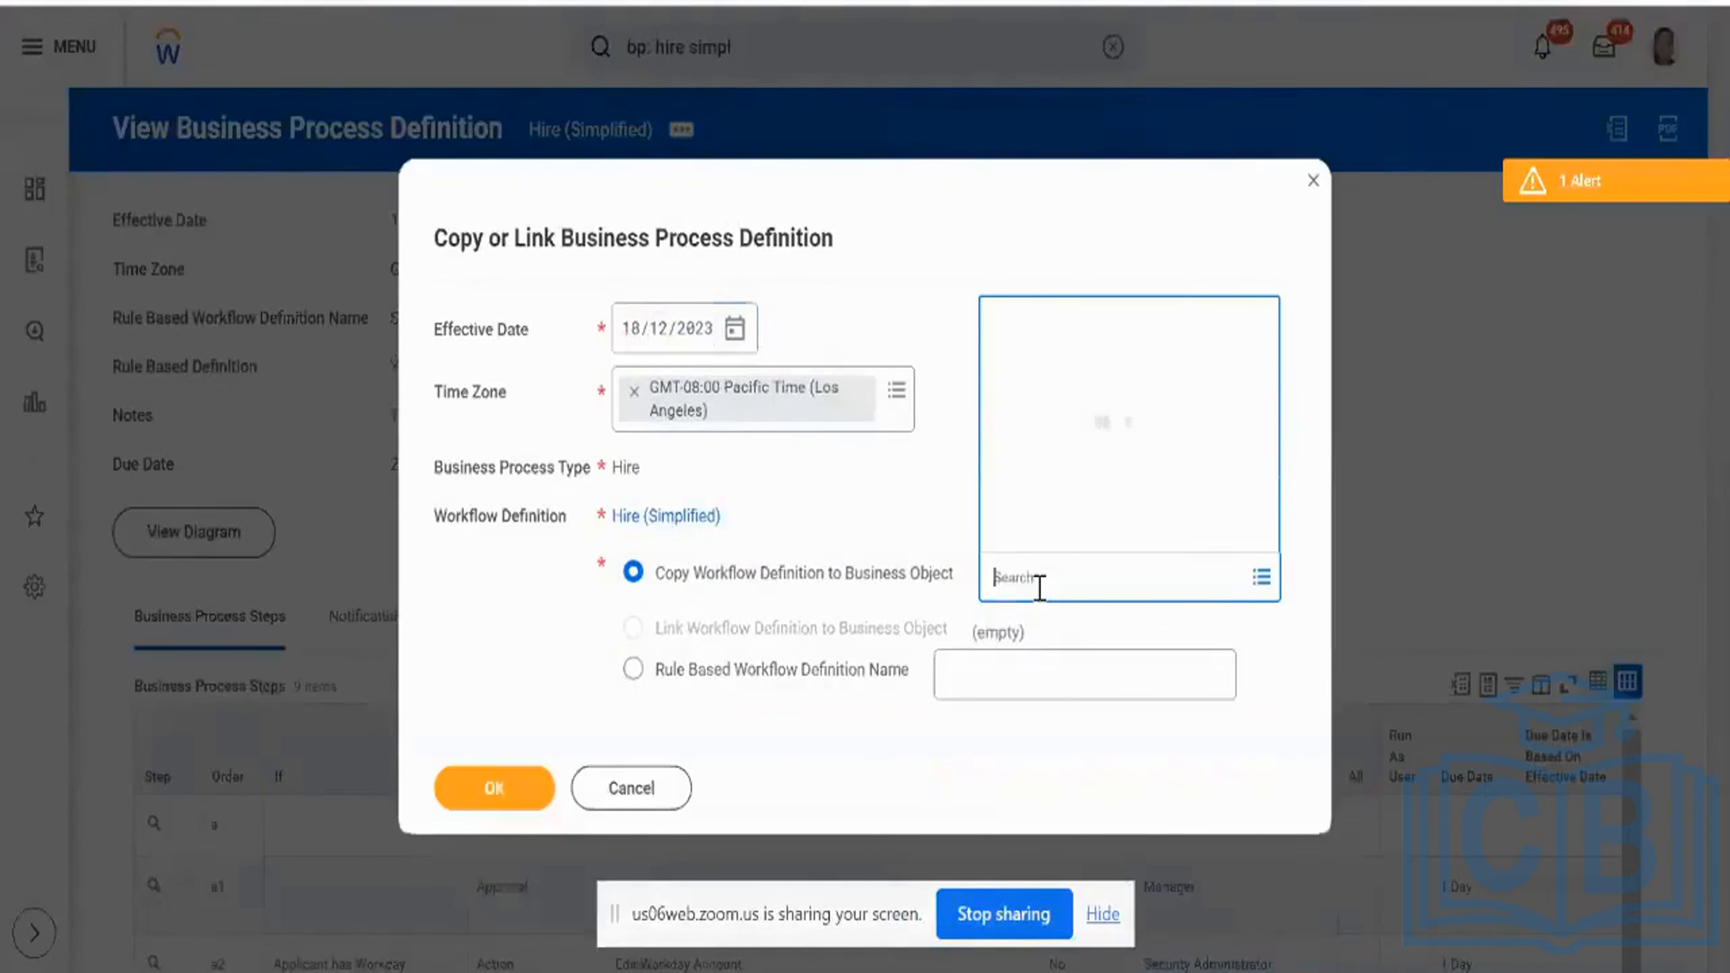
{"action": "type", "text": "na"}
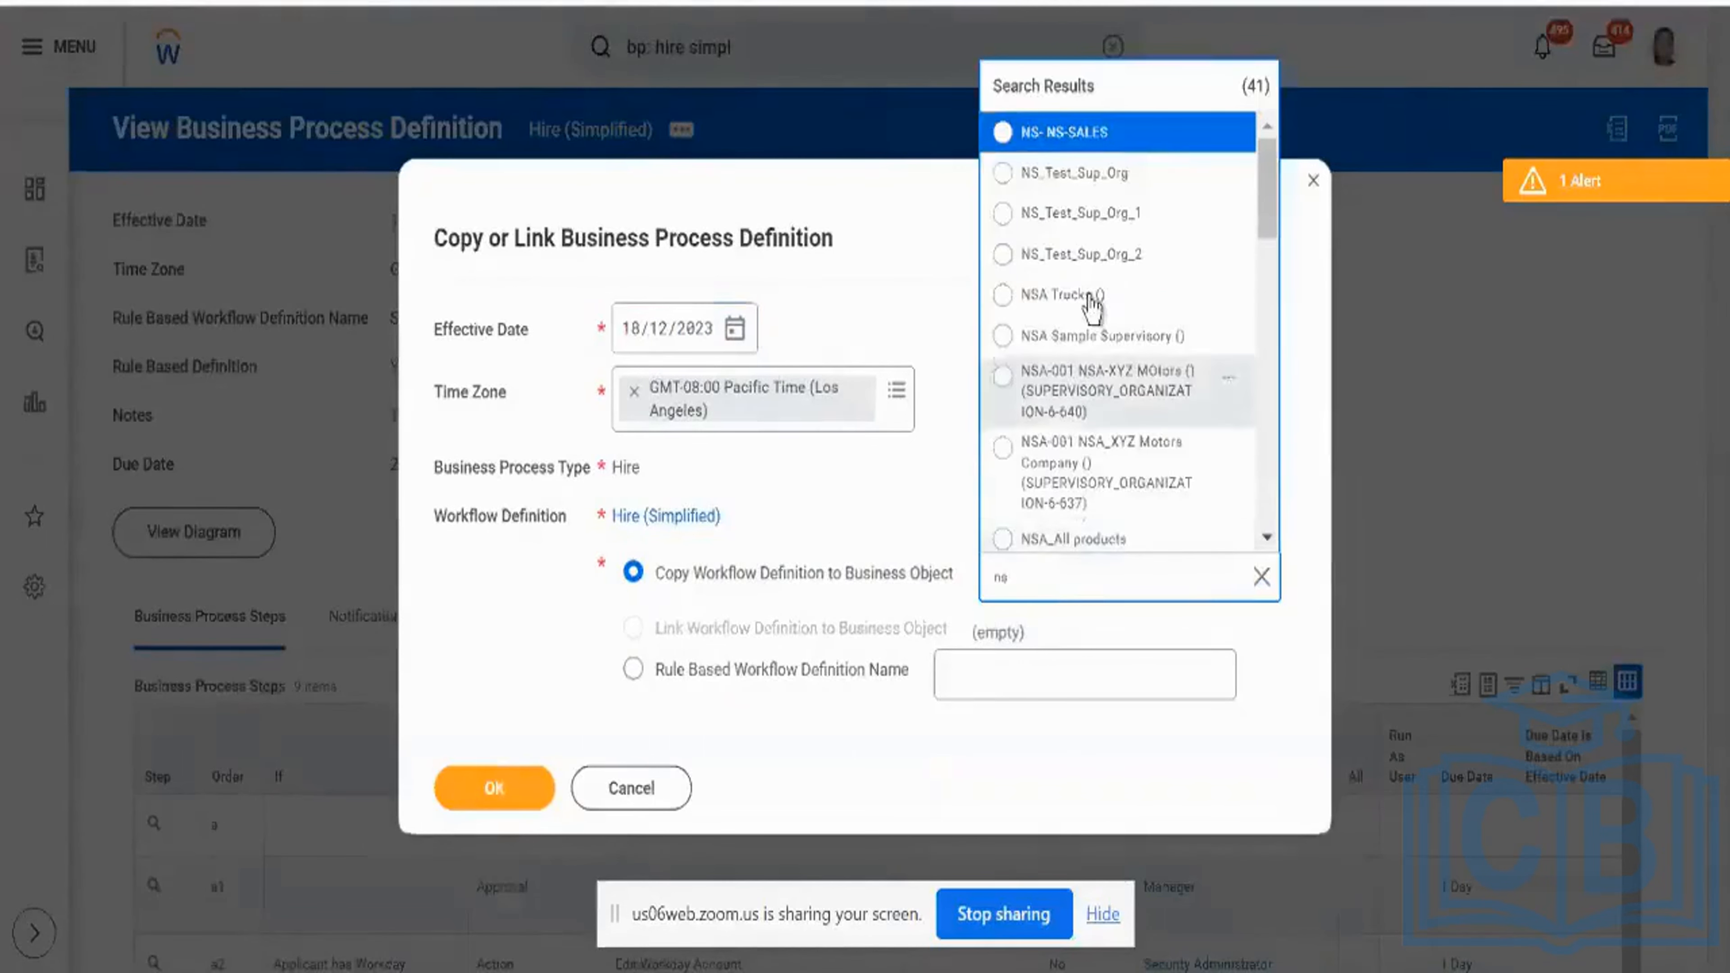
{"action": "left_click", "coordinate": [1062, 179]}
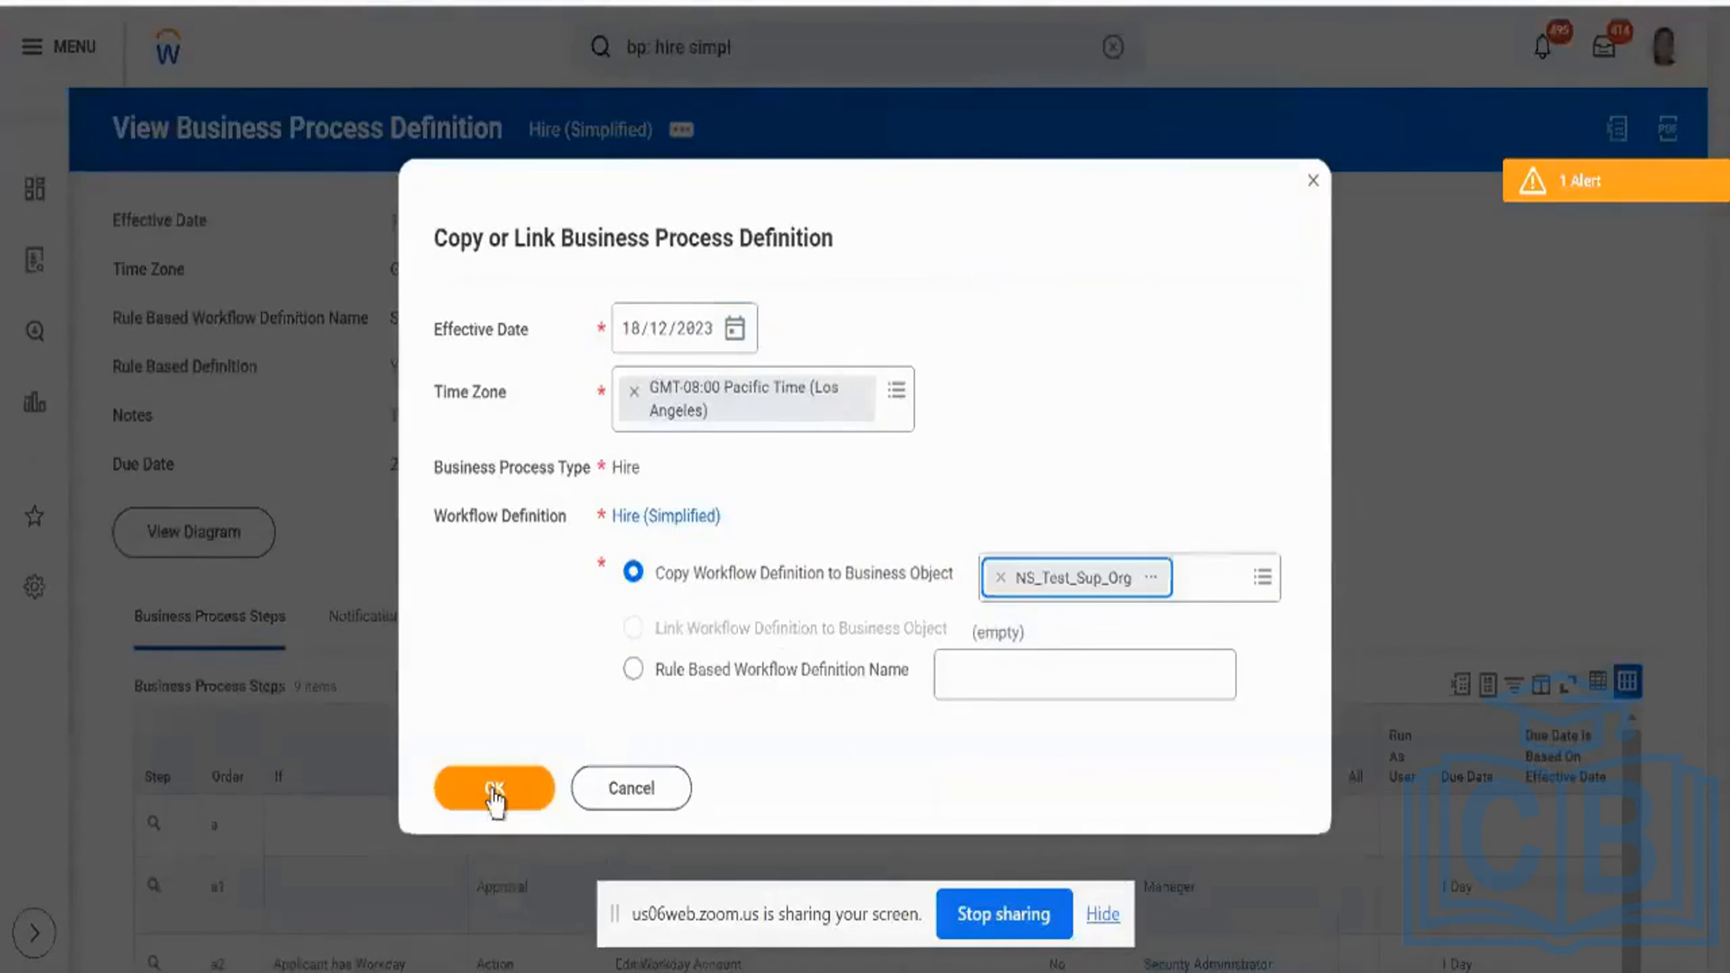
{"action": "left_click", "coordinate": [493, 791]}
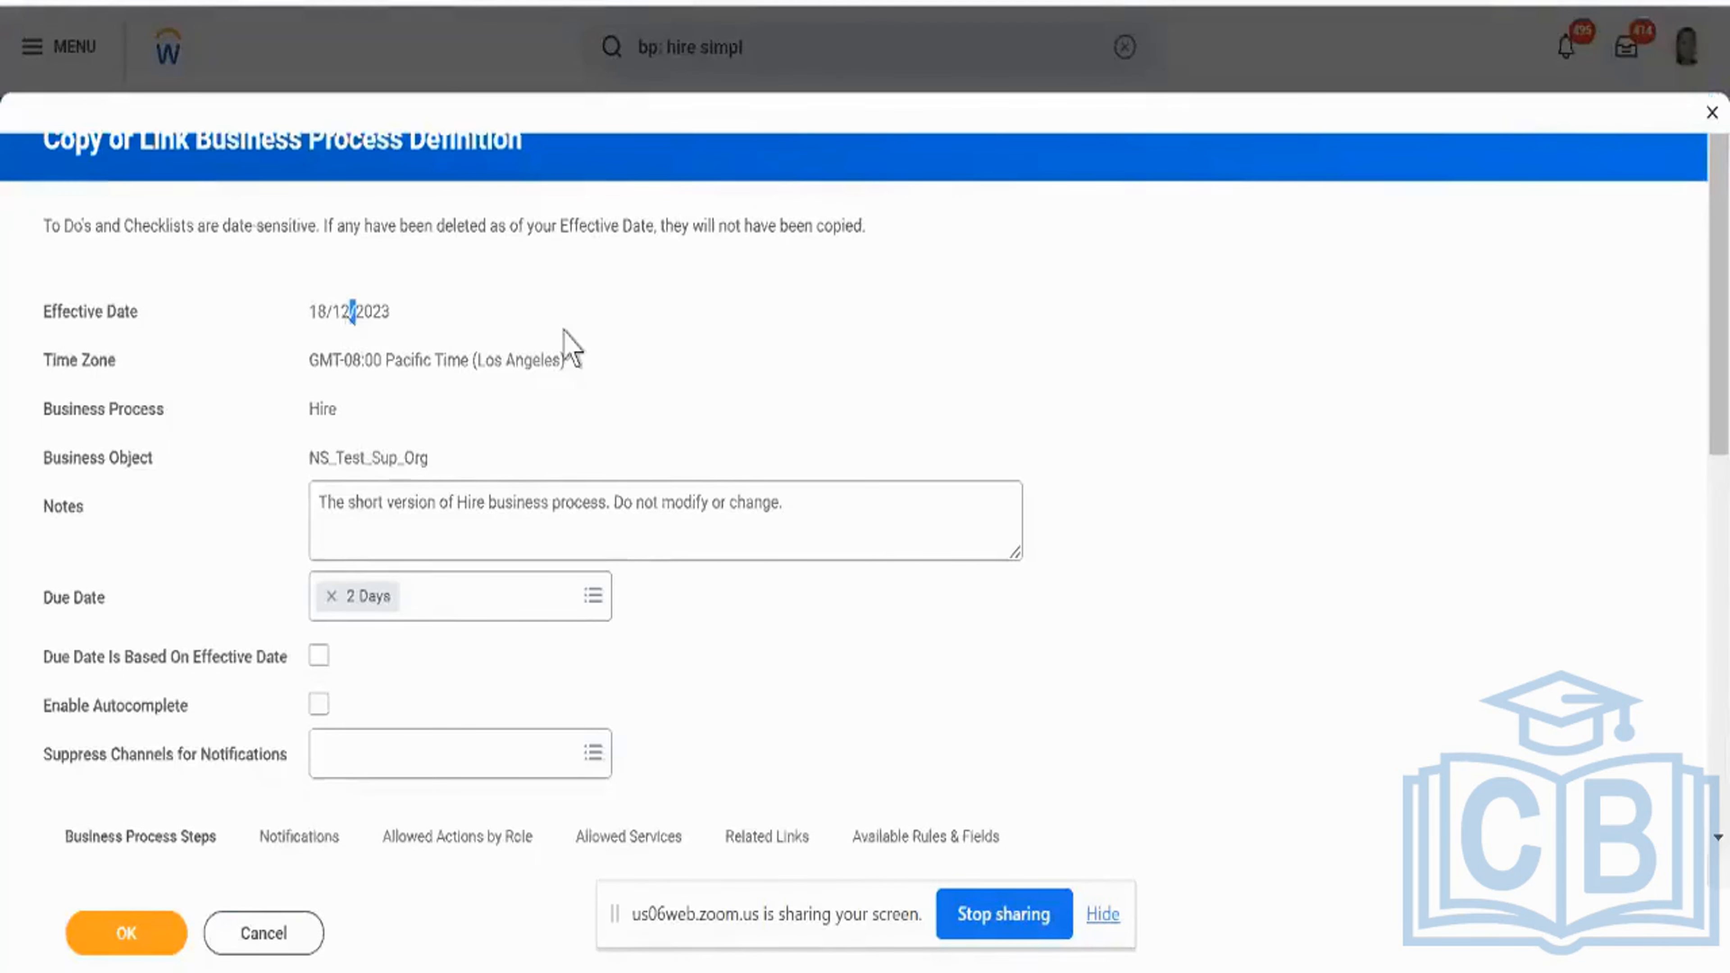
Step: Review the header details and business process steps of the copy for NS_Test_Sup_Org, and cancel the copy
{"action": "scroll", "coordinate": [514, 746], "scroll_direction": "down", "scroll_amount": 6}
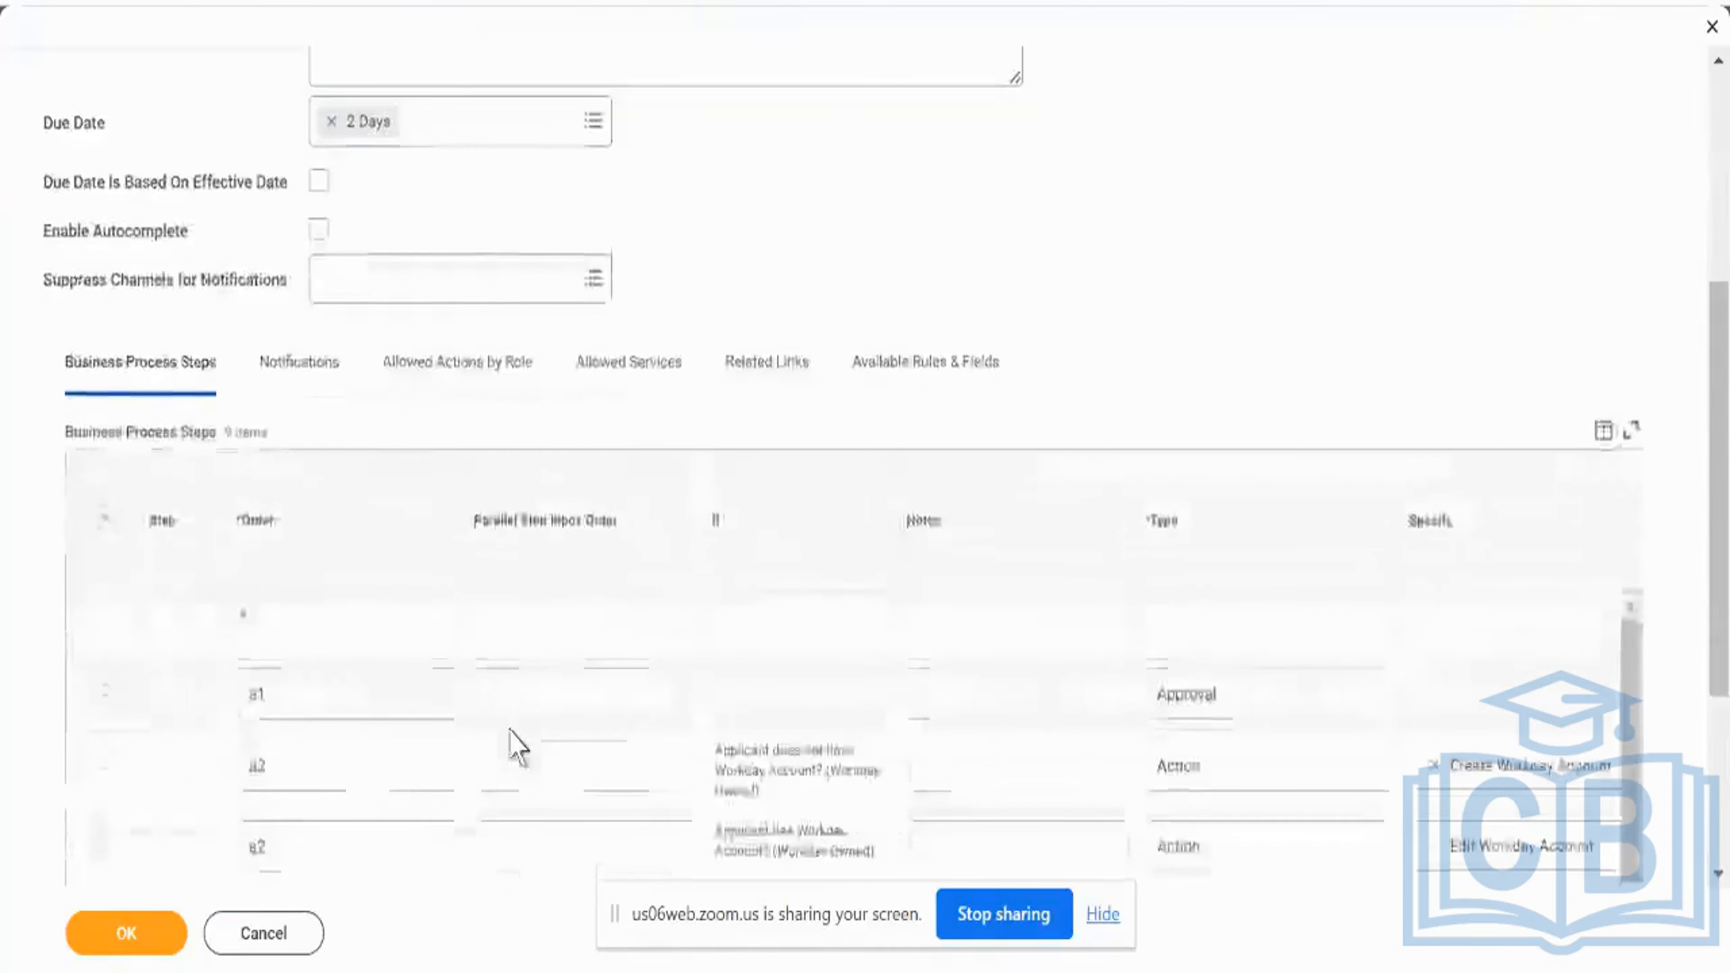
{"action": "scroll", "coordinate": [517, 746], "scroll_direction": "up", "scroll_amount": 6}
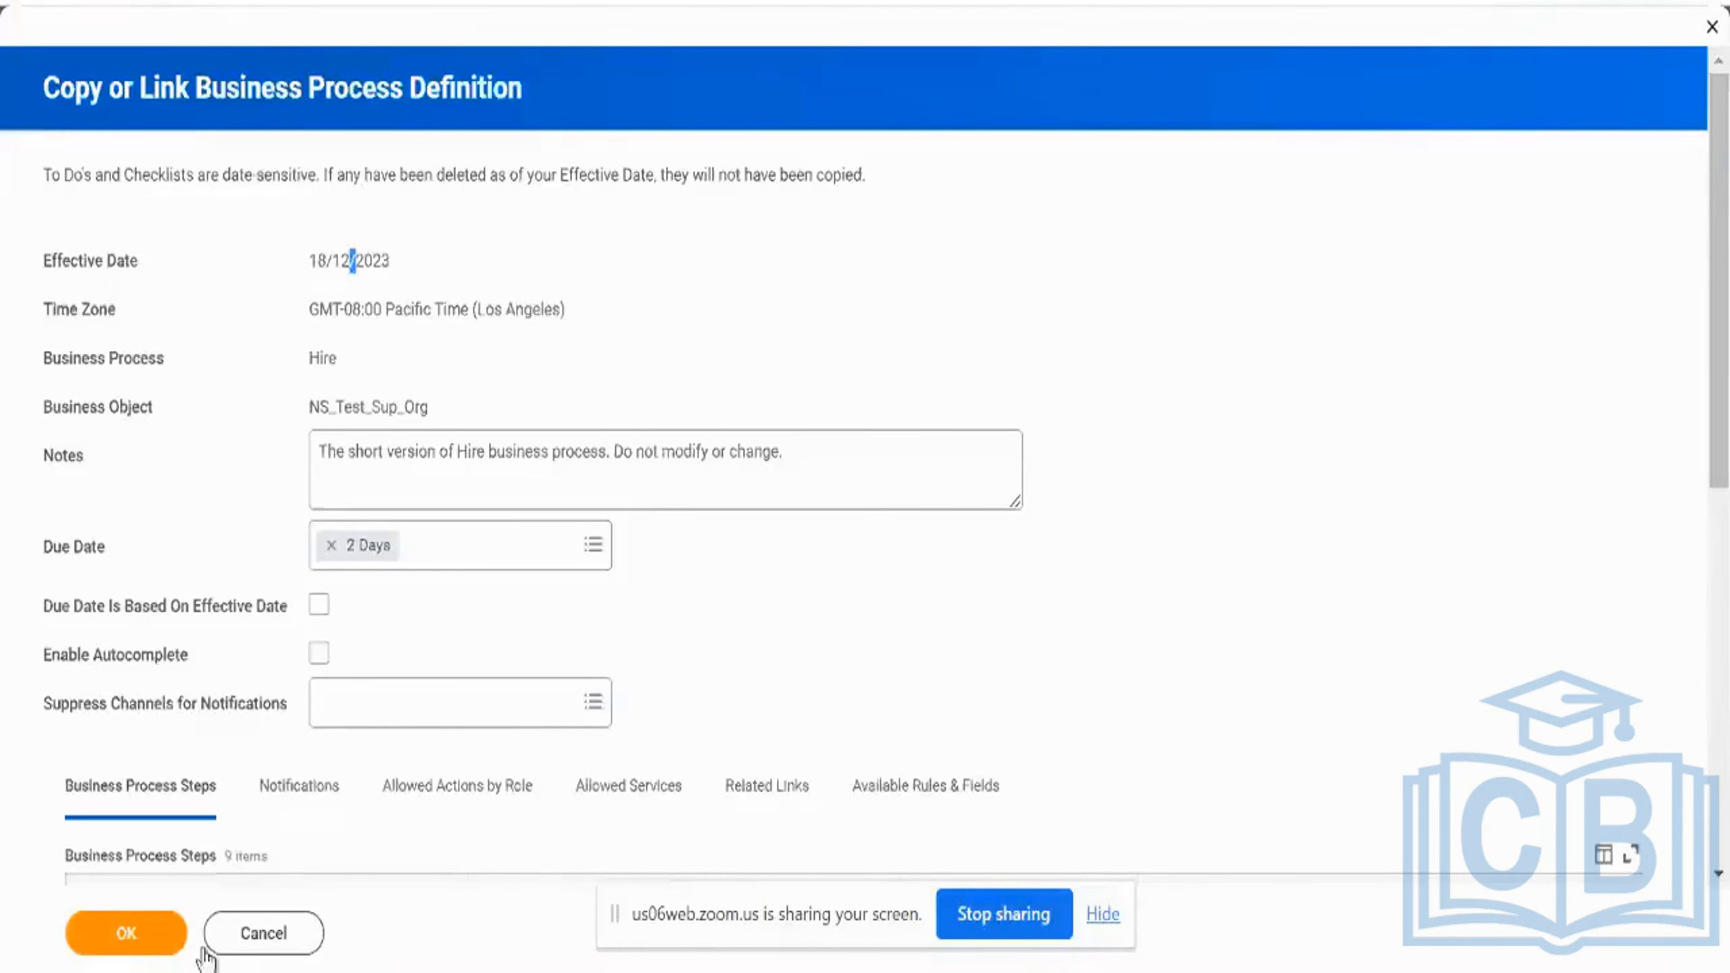
{"action": "left_click", "coordinate": [245, 936]}
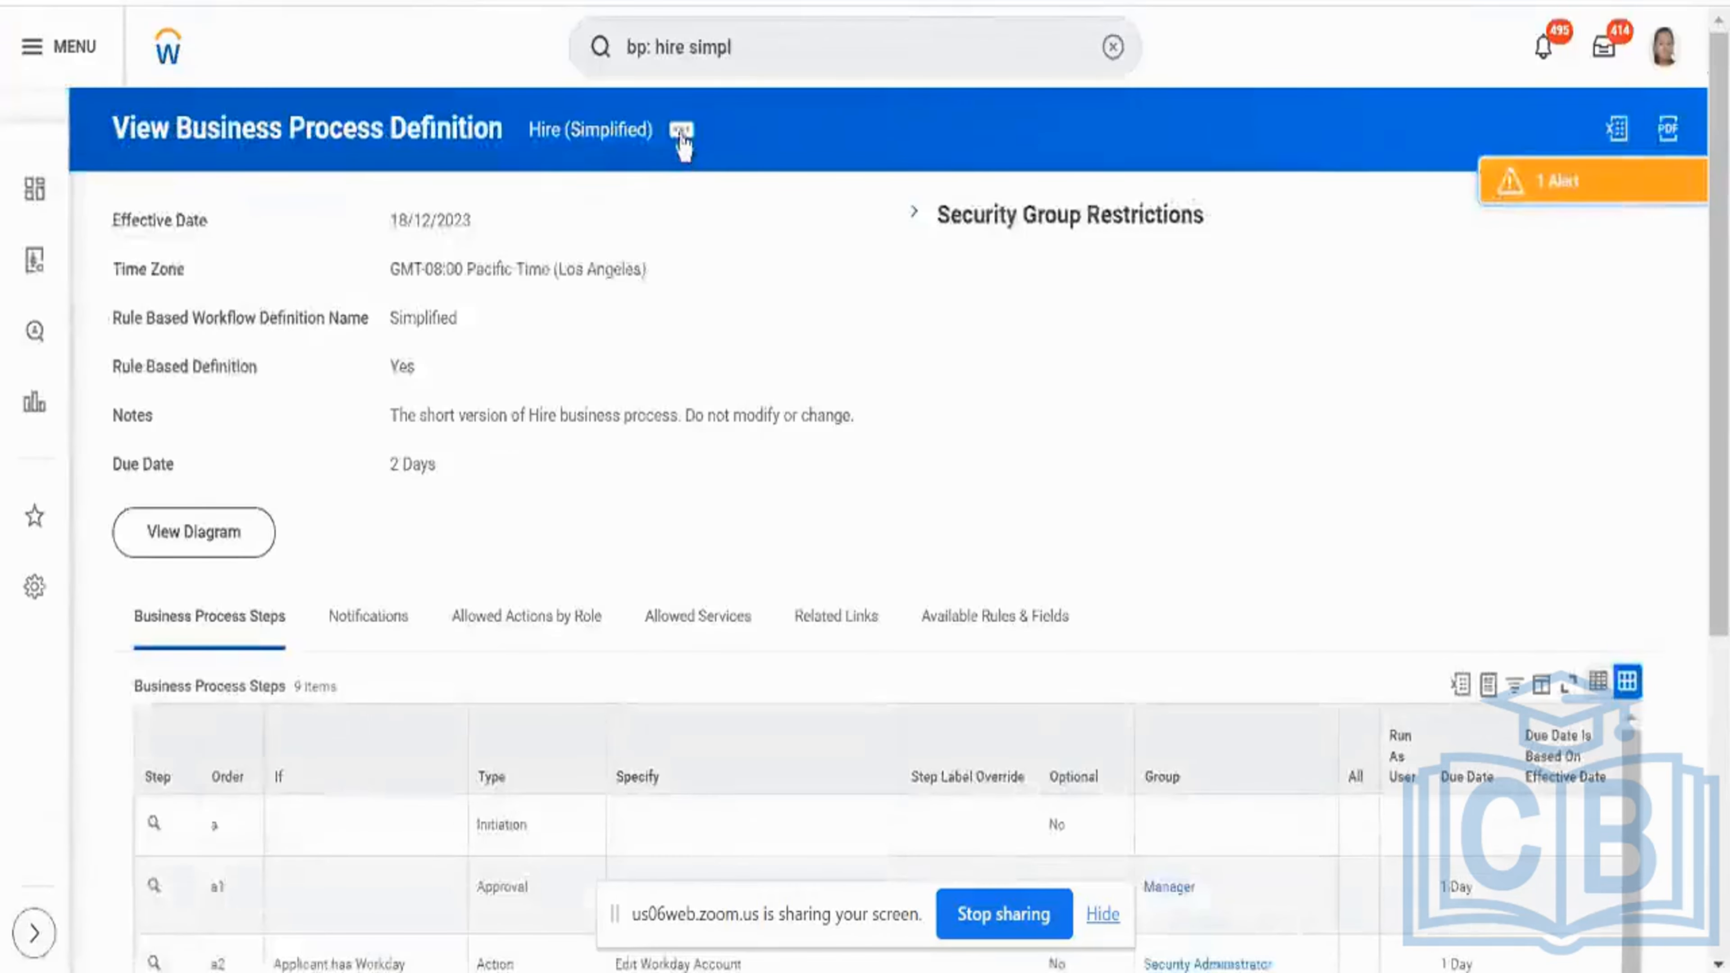
Step: Start a new copy of the Hire (Simplified) business process definition and set its effective date to 18/09/2023
{"action": "left_click", "coordinate": [681, 131]}
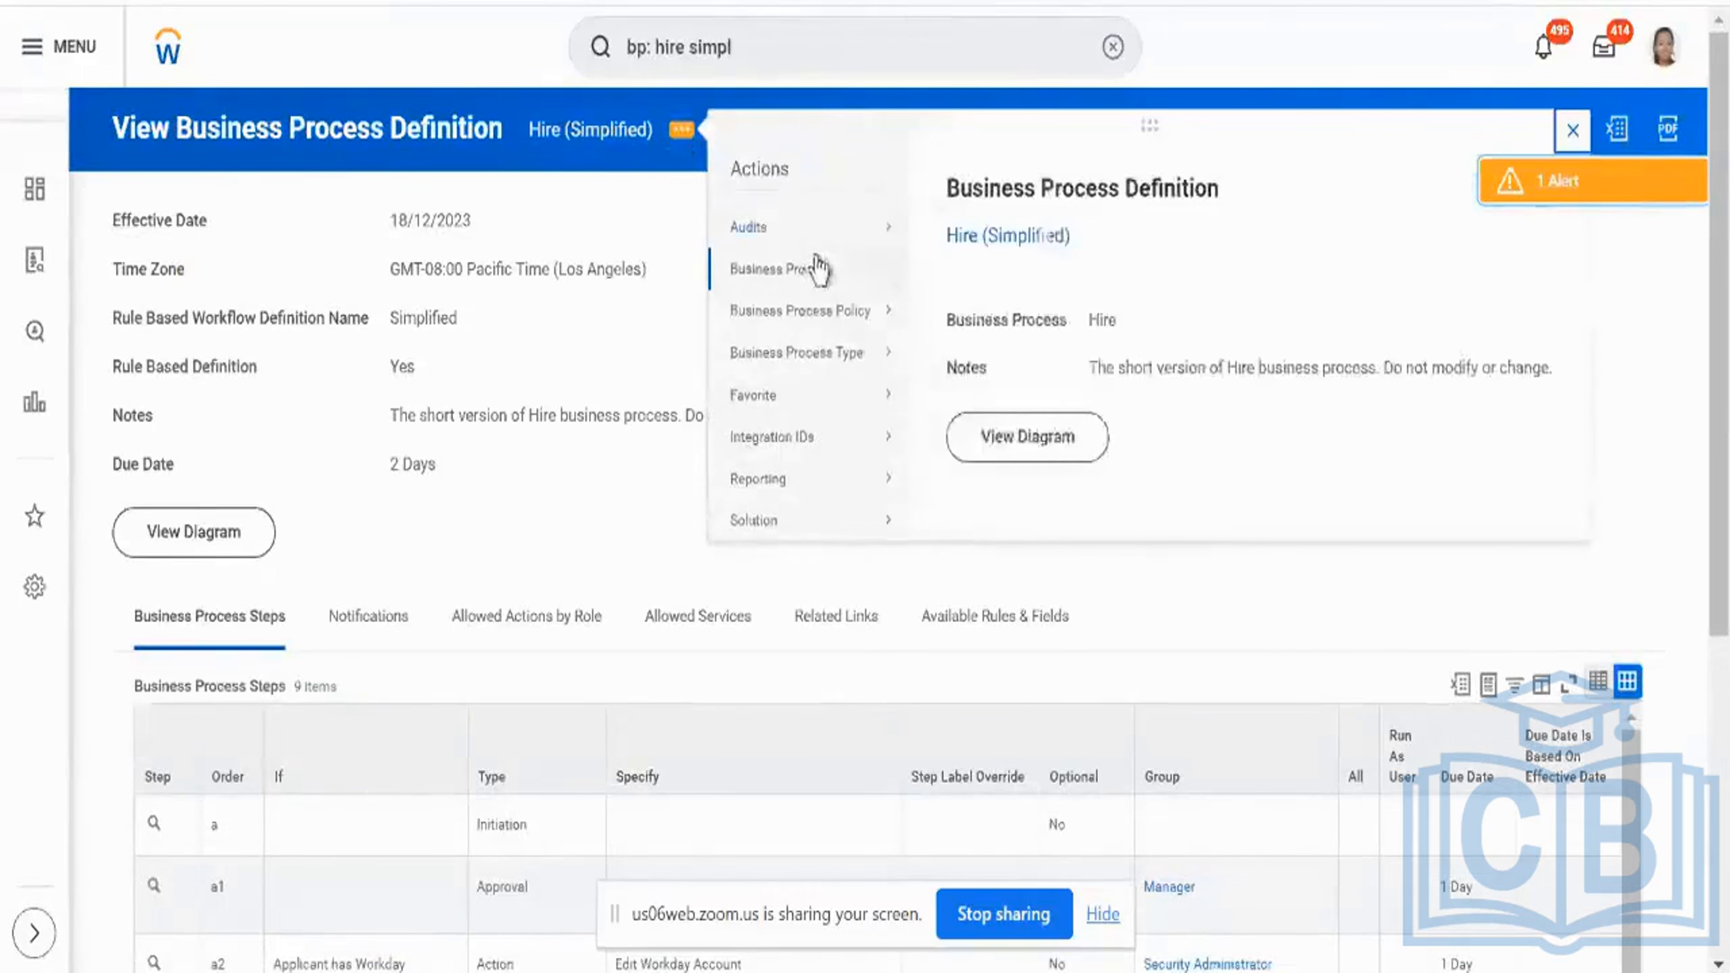
{"action": "mouse_move", "coordinate": [822, 273]}
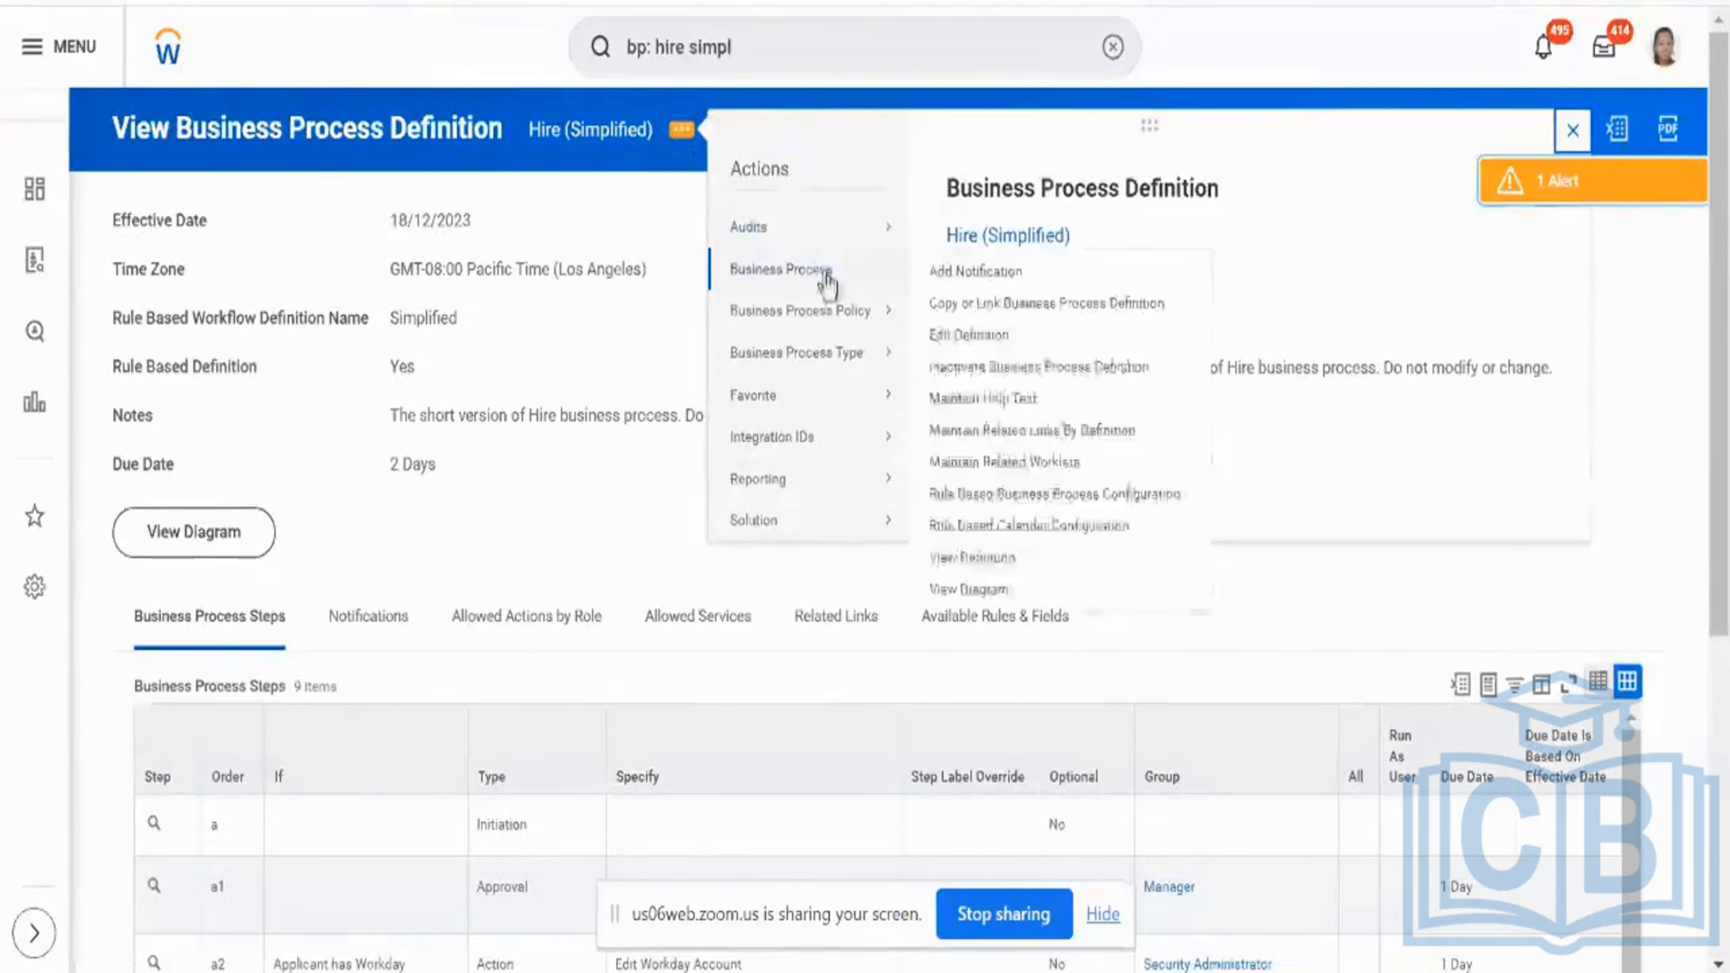
{"action": "left_click", "coordinate": [986, 307]}
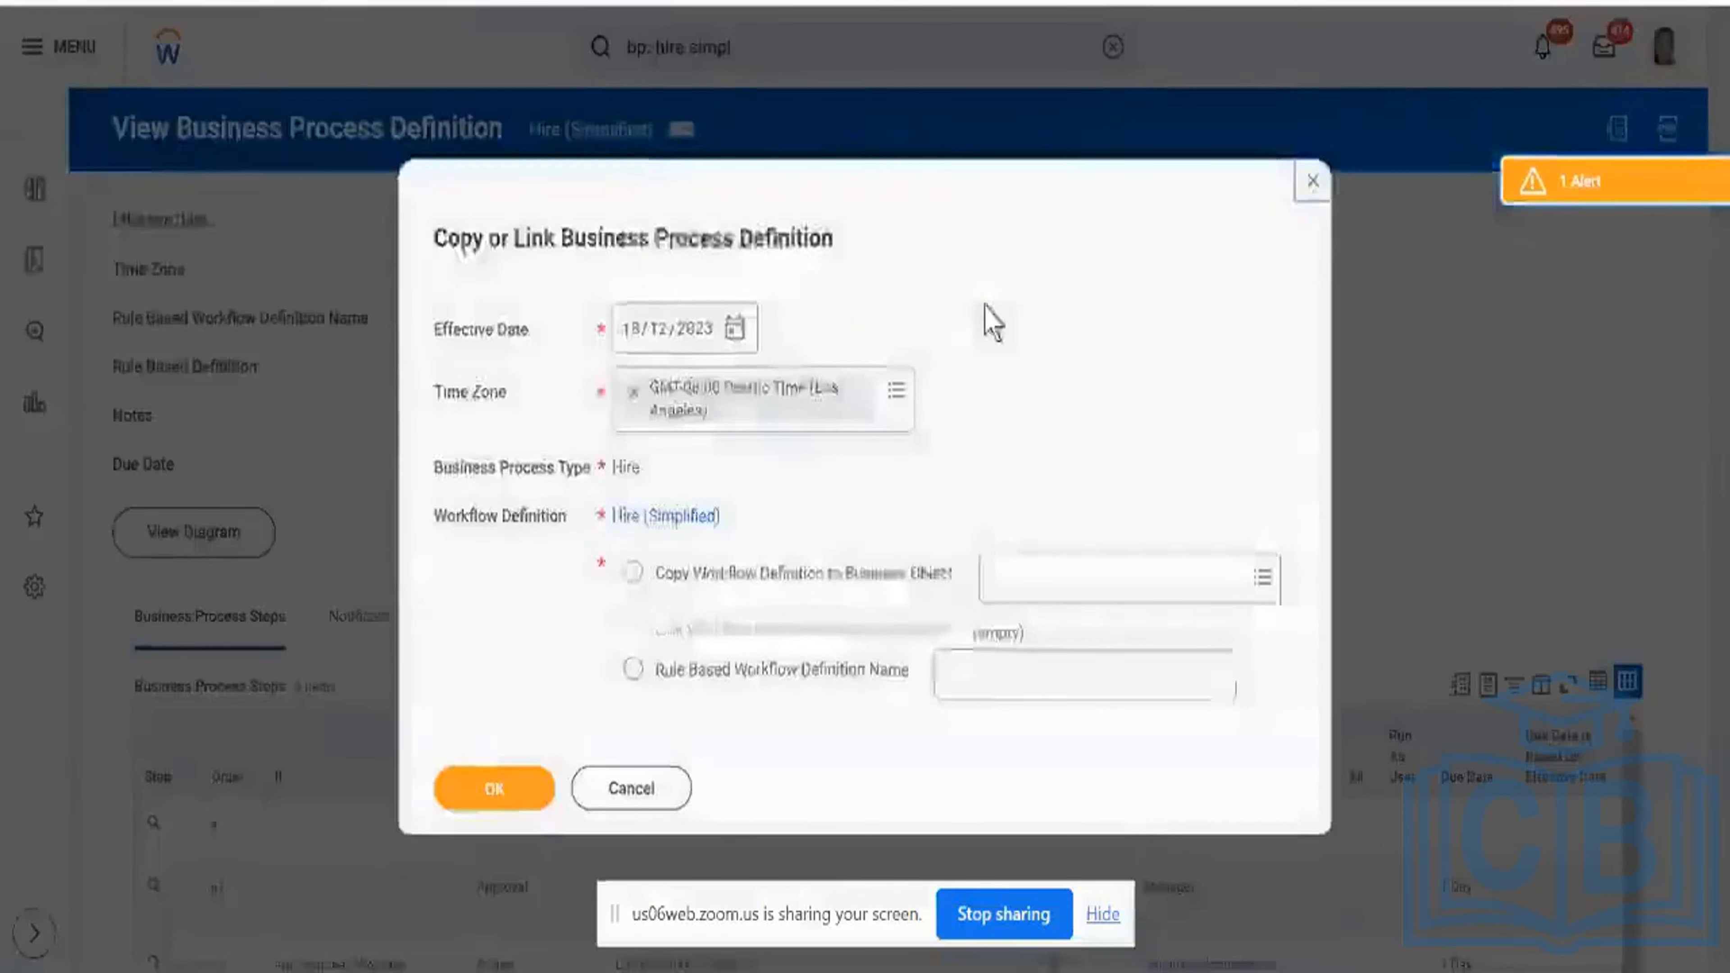
{"action": "left_click", "coordinate": [663, 330]}
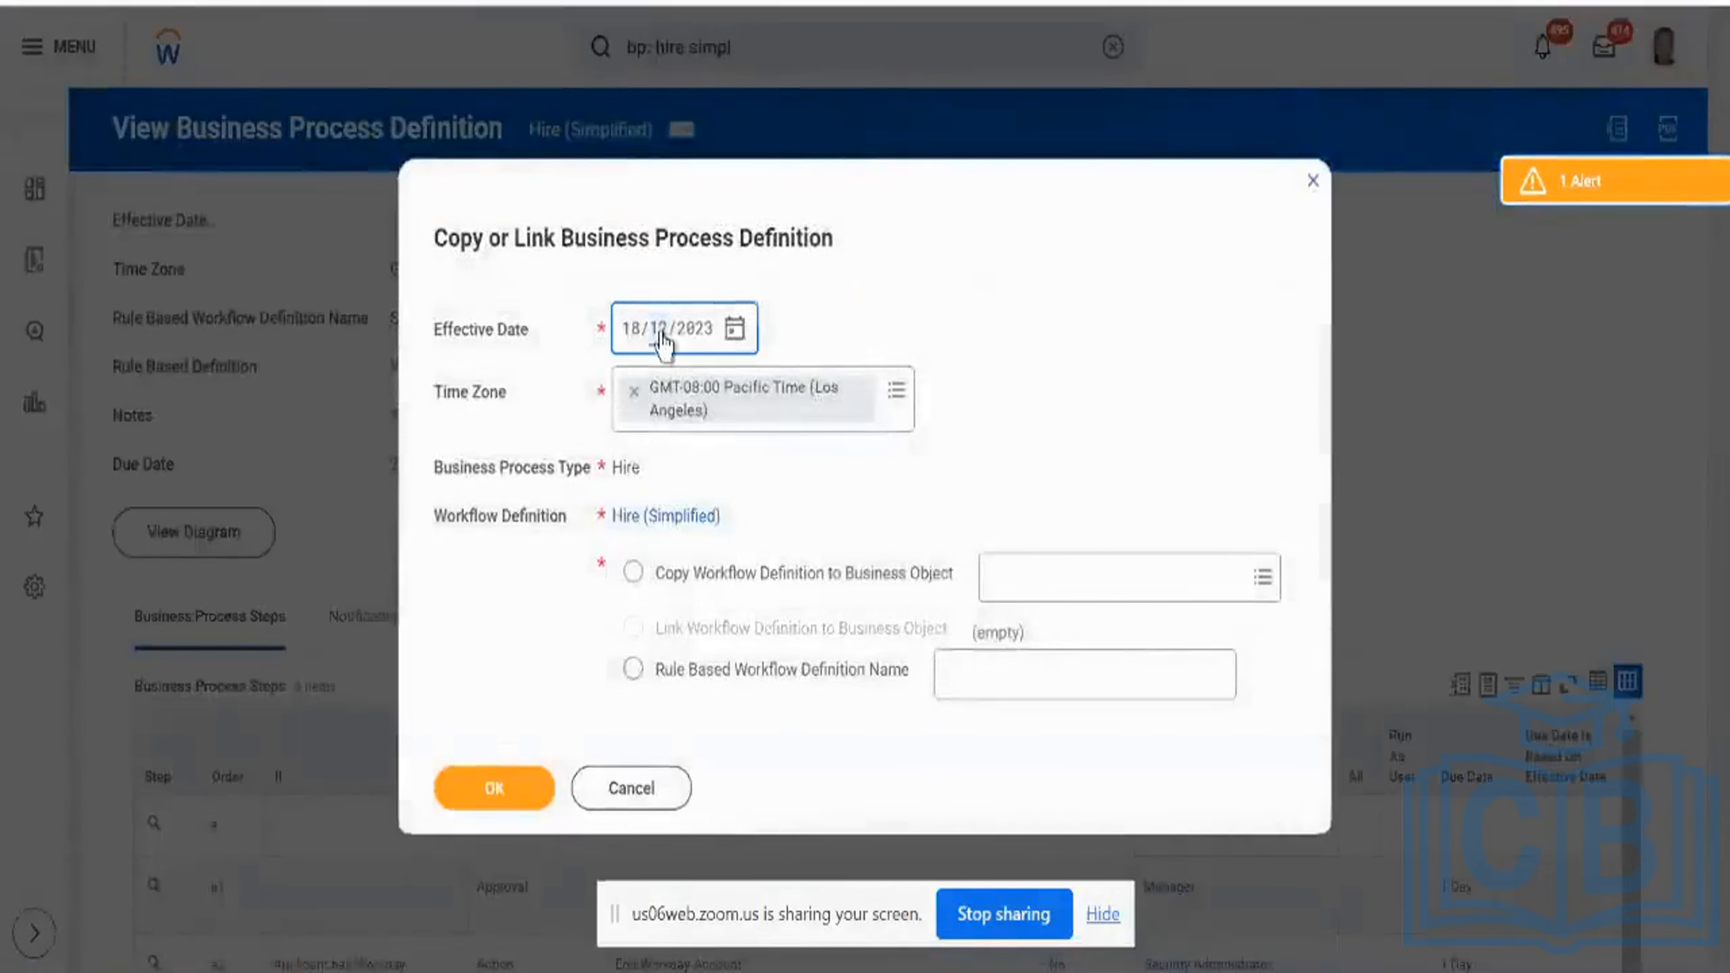
{"action": "type", "text": "09"}
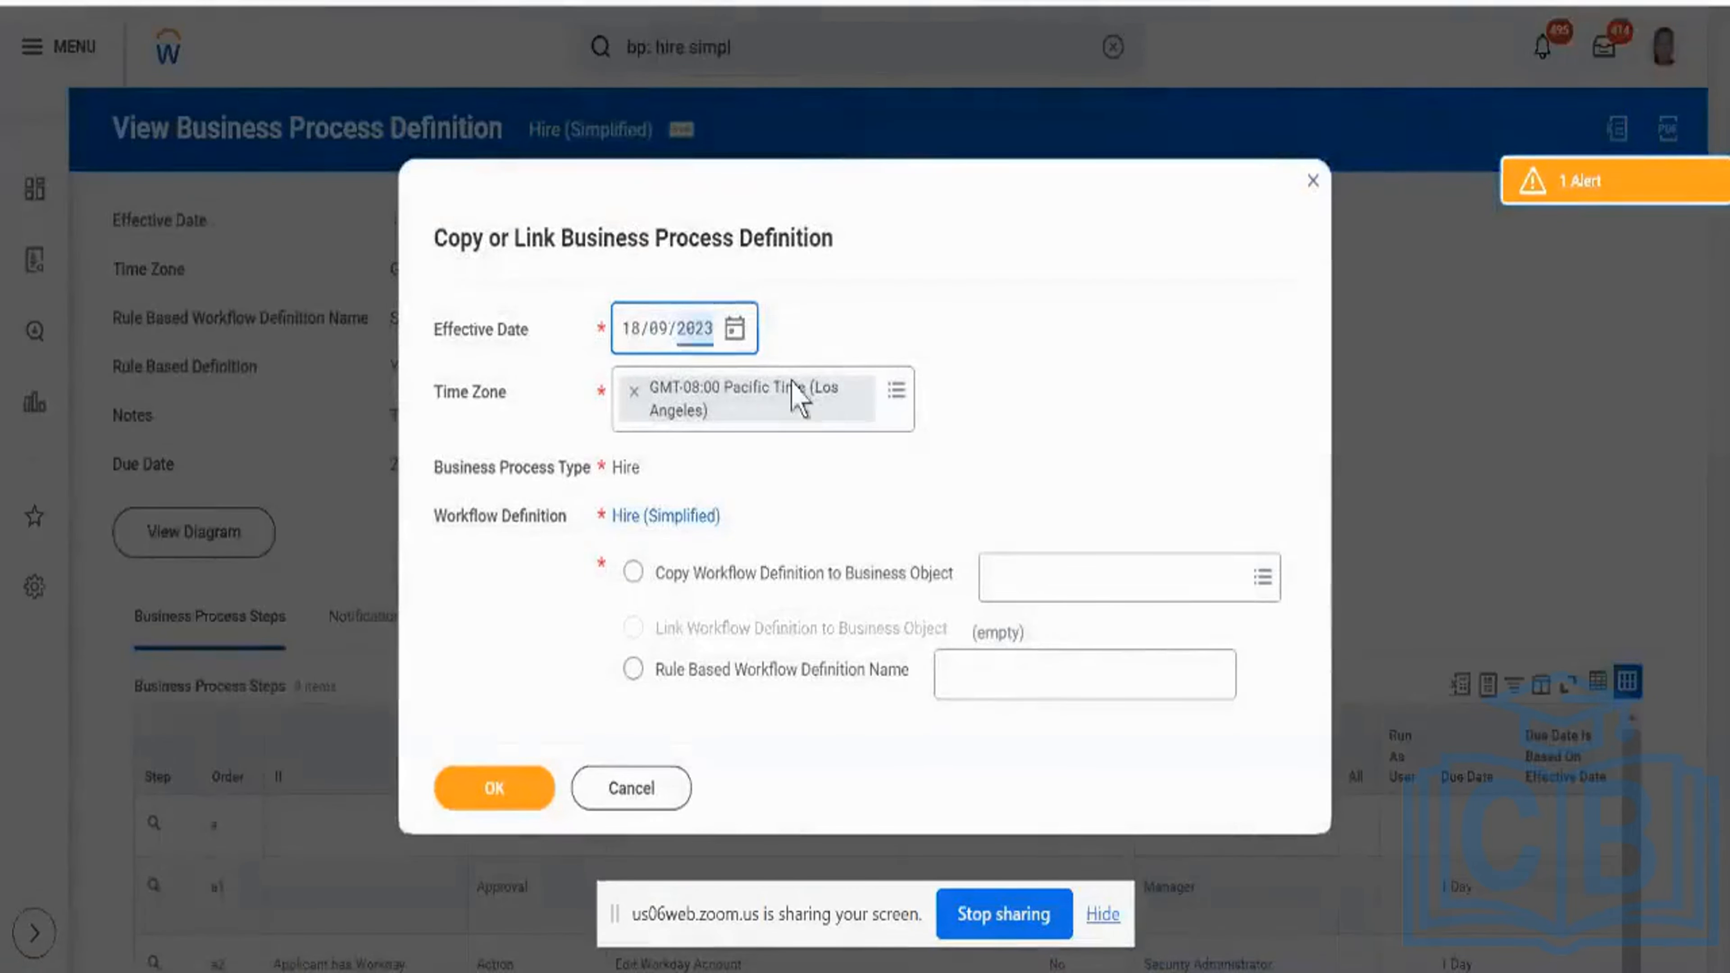
Step: Choose NS_Test_Sup_Org as the target business object by searching "ns", and submit the copy dated 18/09/2023
{"action": "left_click", "coordinate": [1052, 578]}
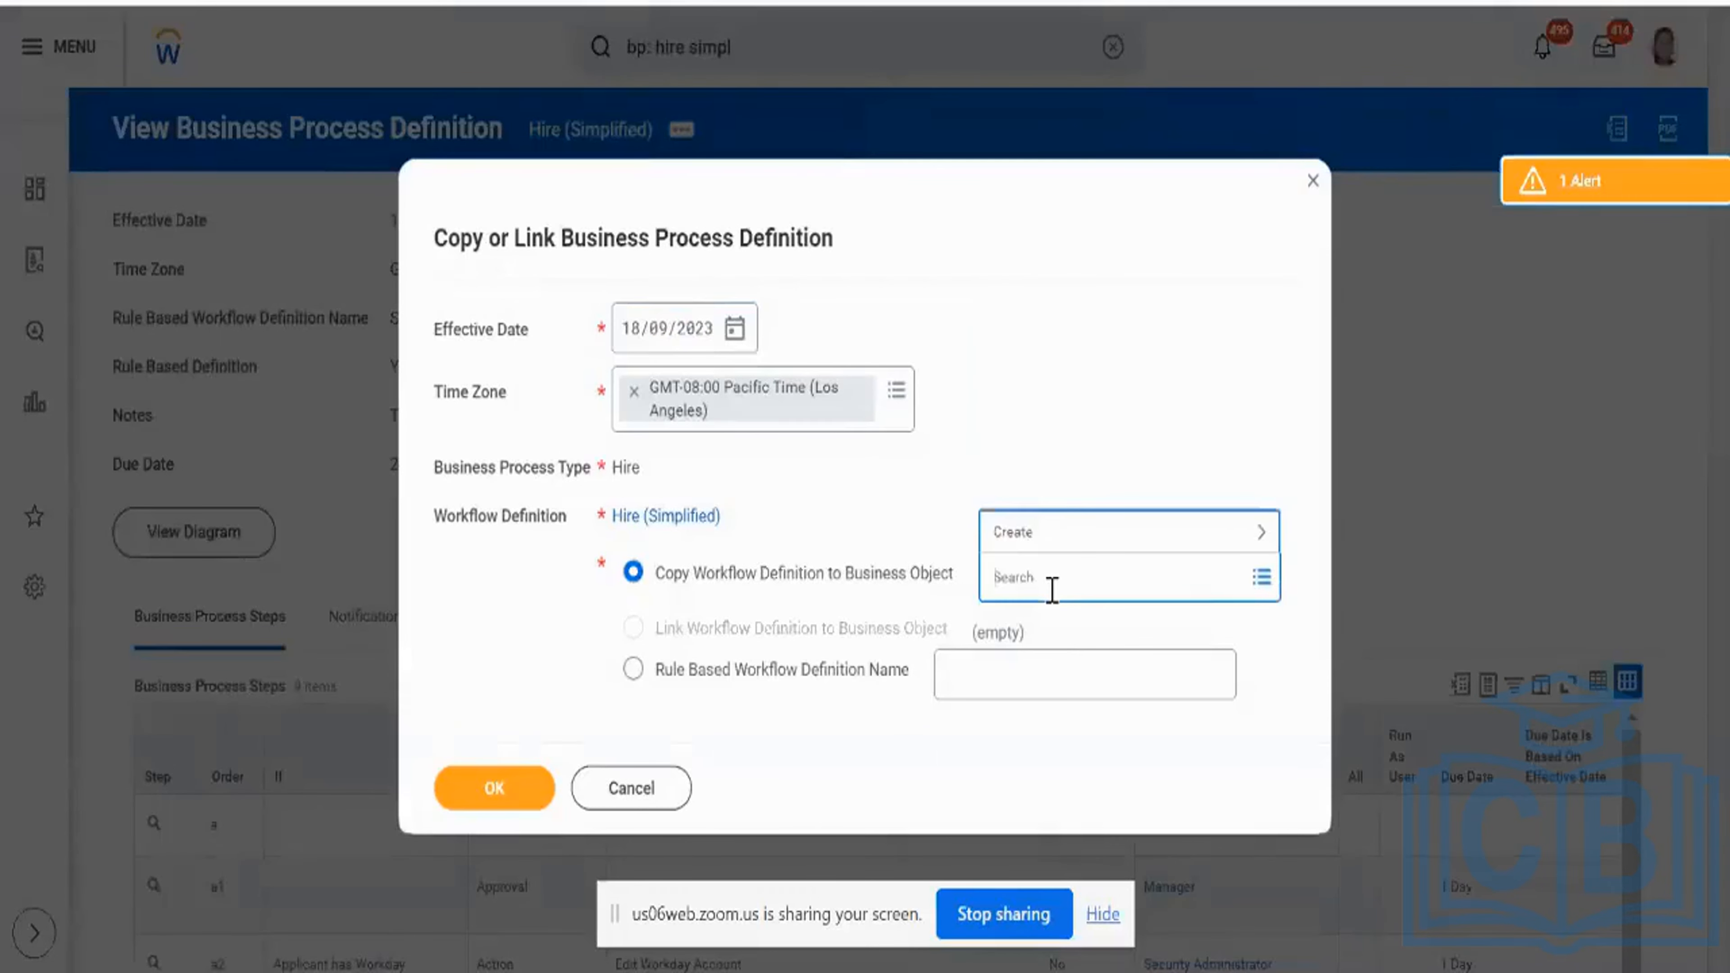
{"action": "type", "text": "ra"}
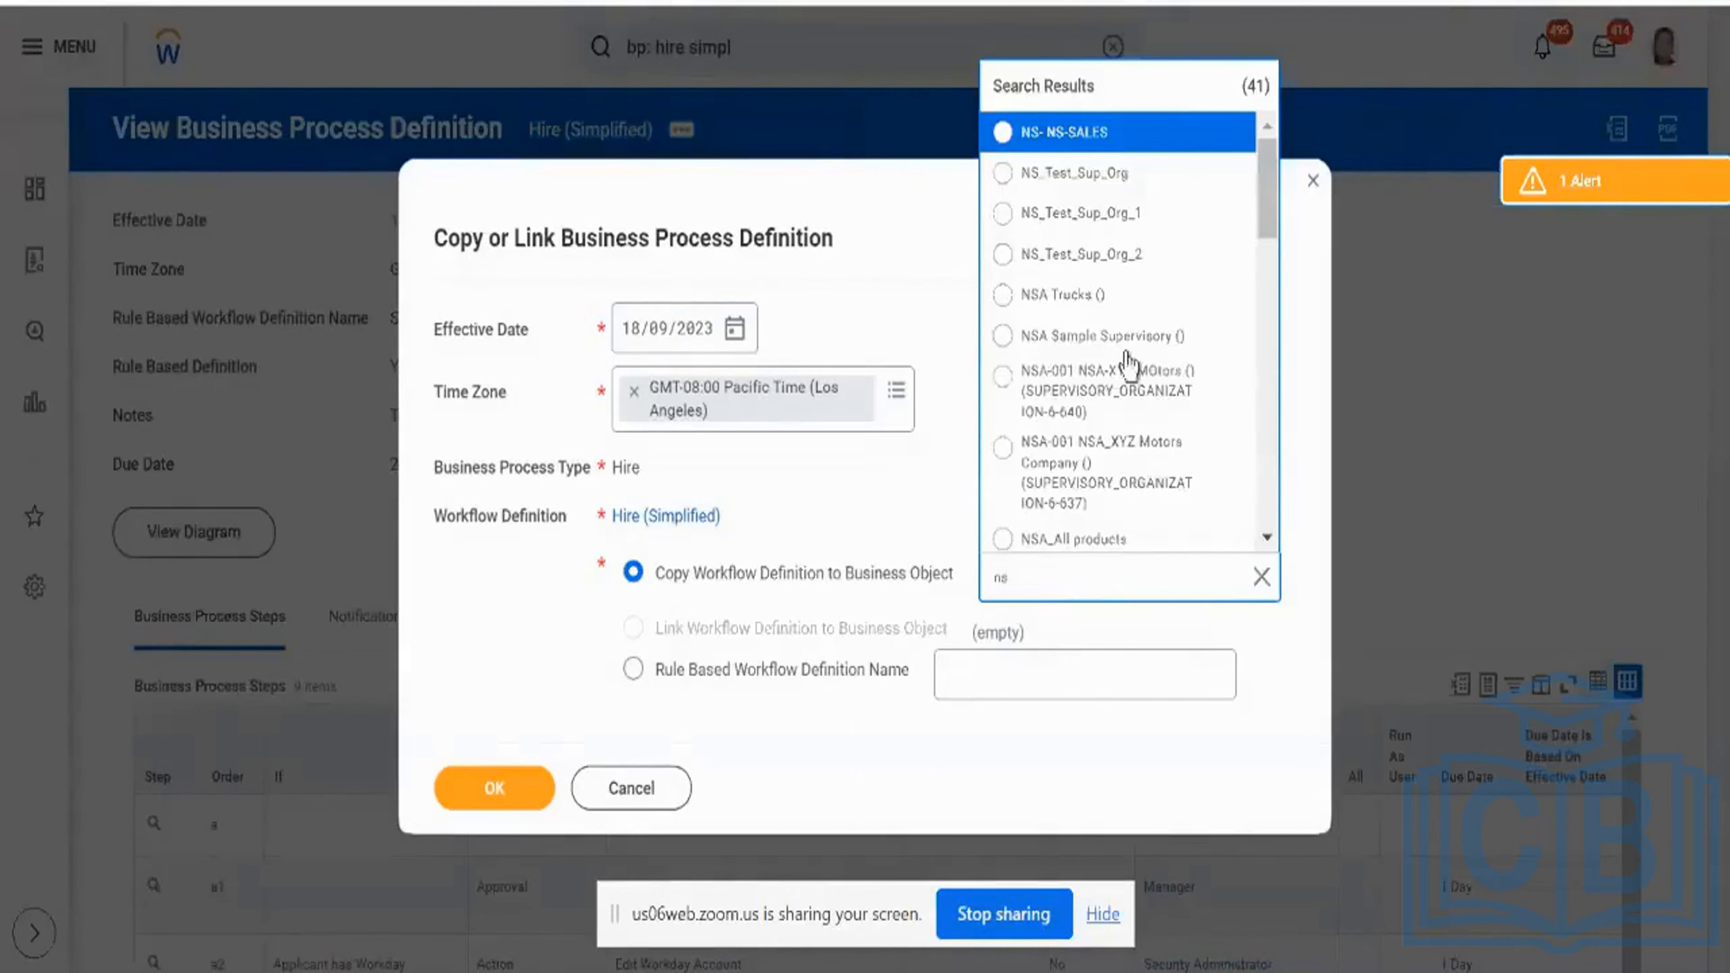
{"action": "left_click", "coordinate": [1105, 182]}
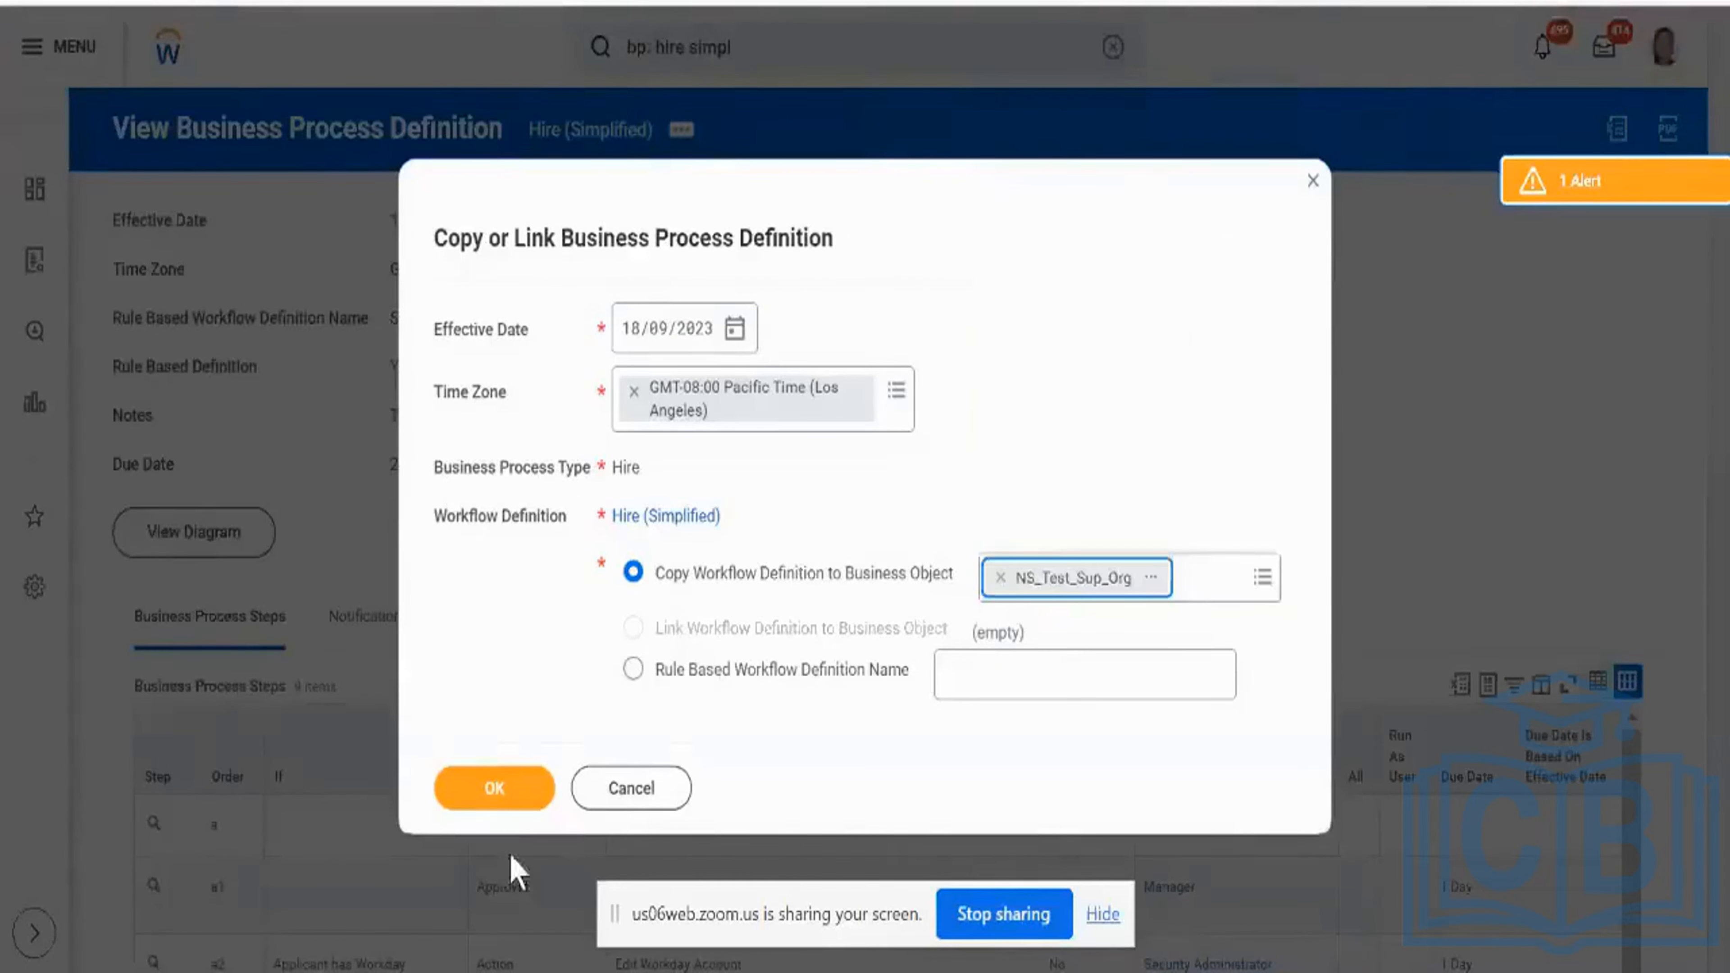
{"action": "left_click", "coordinate": [504, 814]}
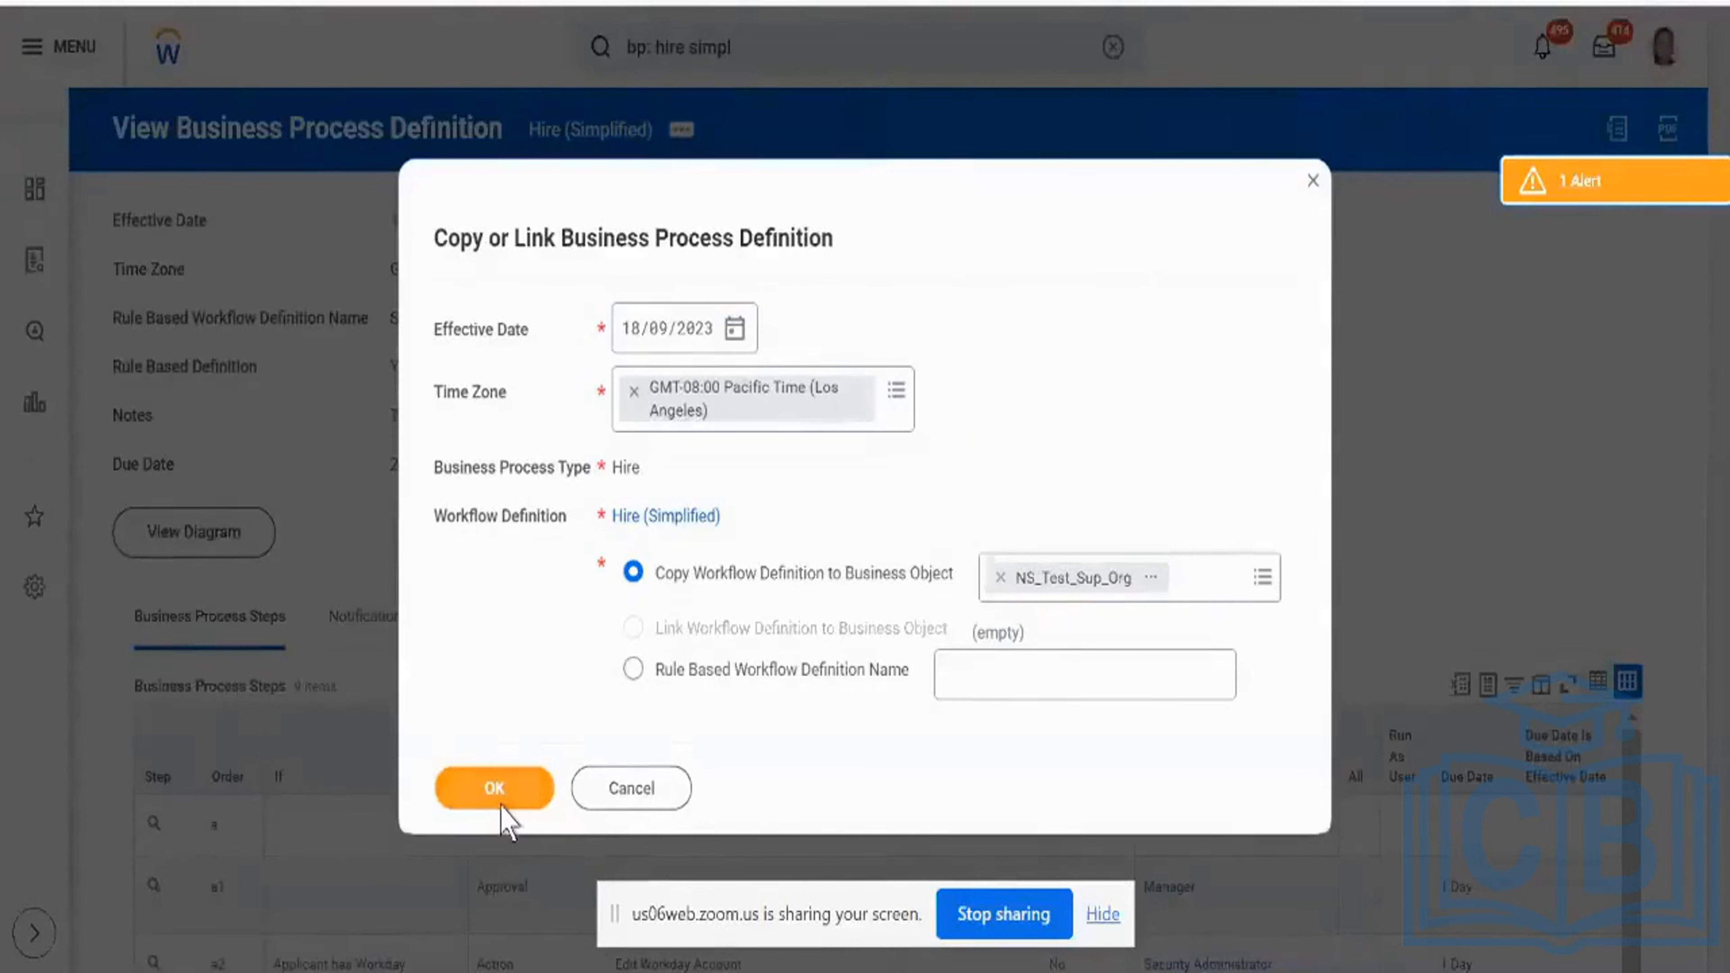